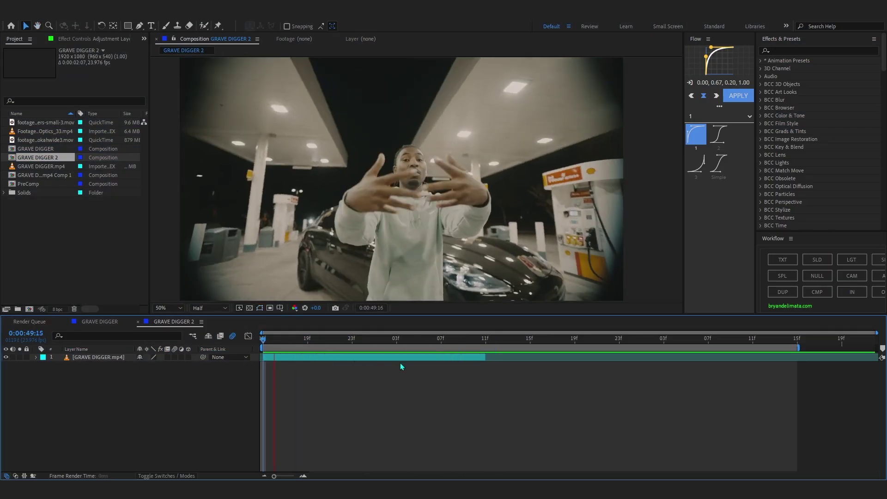
Step: Rename the GRAVE DIGGER.mp4 layer as Footage
left_click_drag(422, 343, 427, 360)
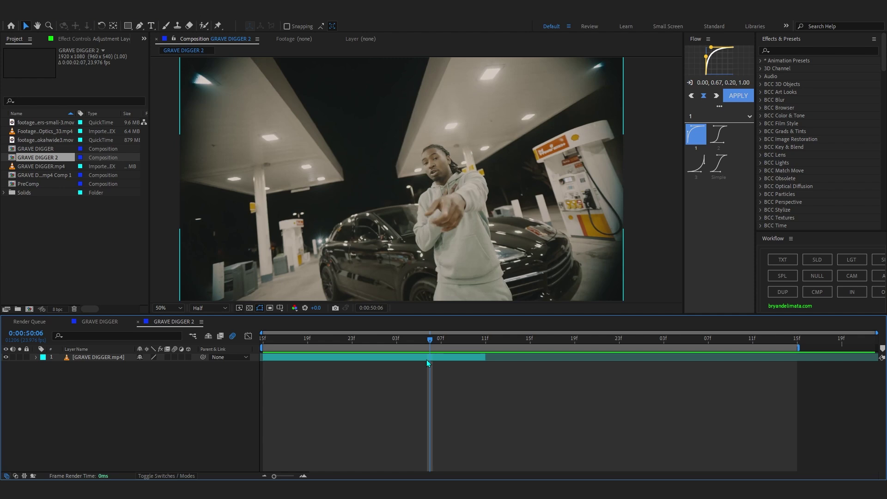
left_click(109, 358)
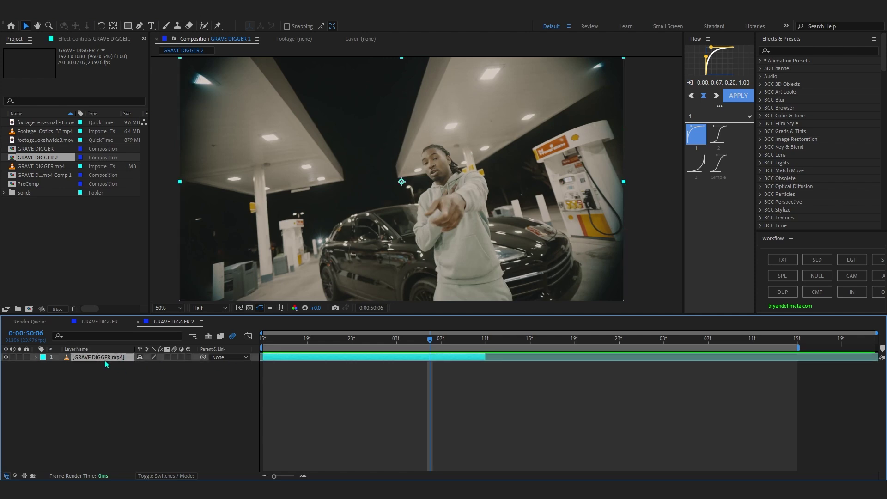
key("Return")
type("Footage")
key("Return")
Step: Pre-compose the Footage layer, moving all attributes into the new composition with its duration adjusted to the layer's time span
right_click(98, 358)
left_click(127, 296)
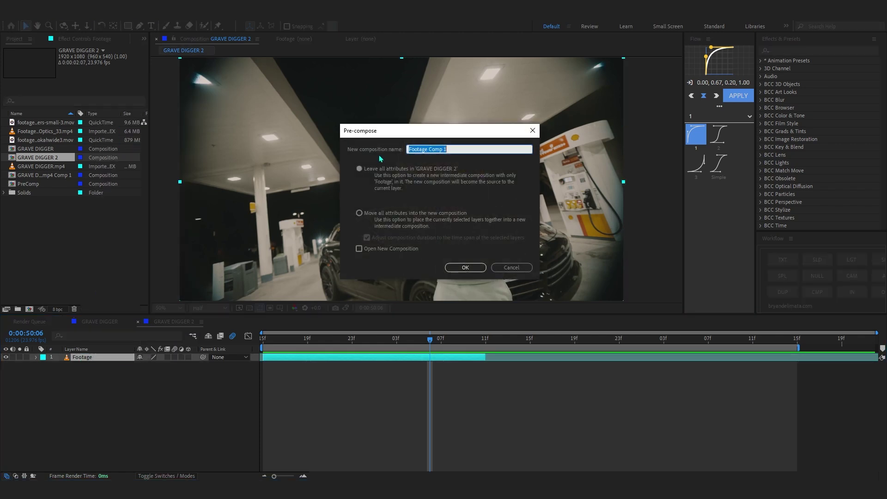
left_click(360, 213)
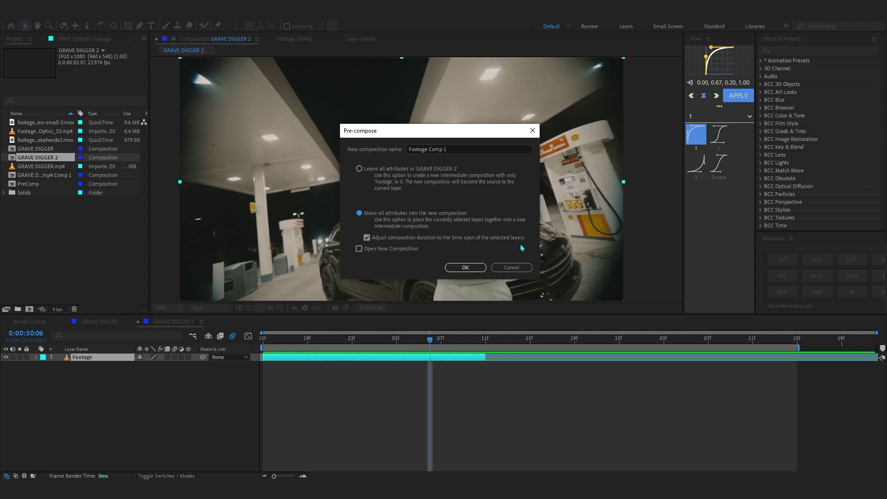
left_click(466, 268)
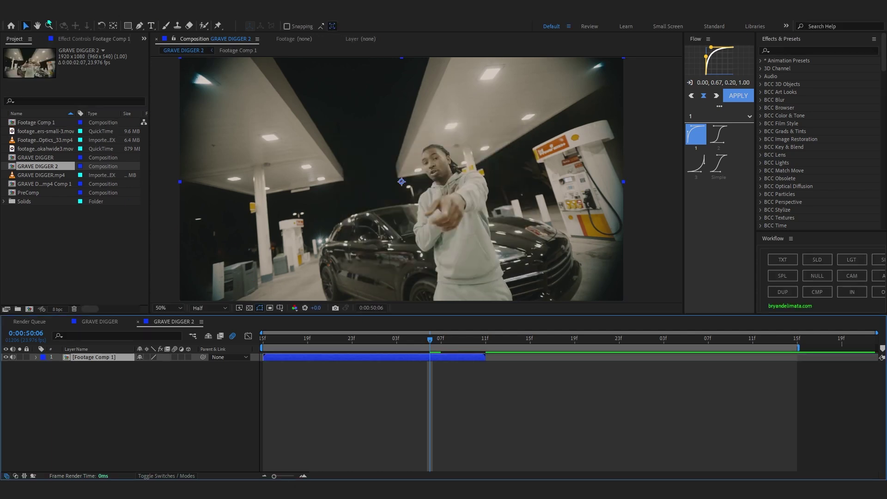
Step: Copy the duration of the GRAVE DIGGER 2 composition from its composition settings
left_click(426, 371)
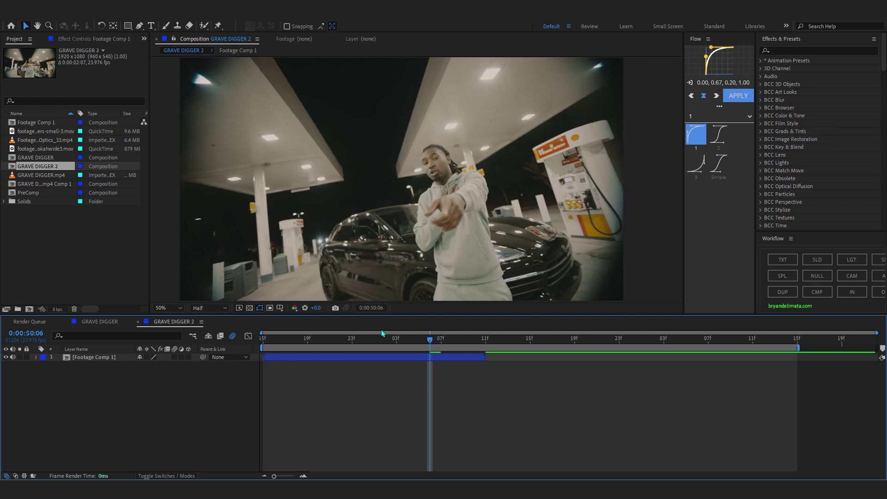
left_click(48, 18)
left_click(59, 39)
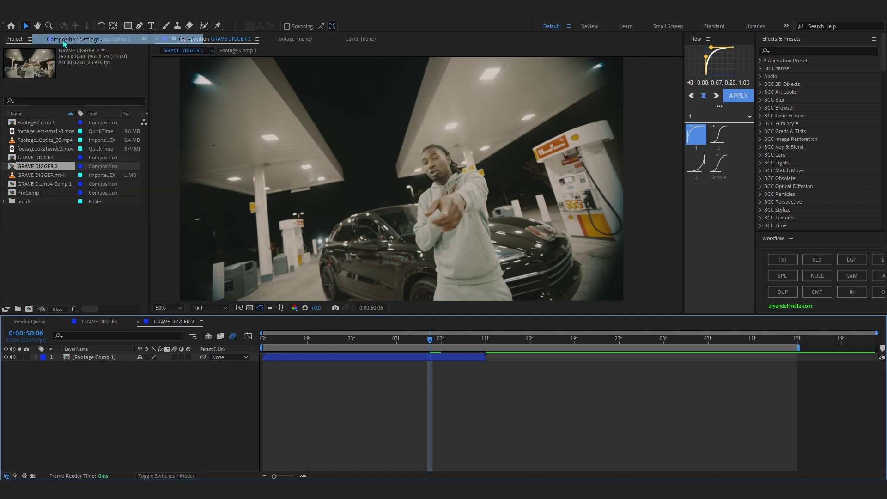
left_click_drag(591, 99, 366, 96)
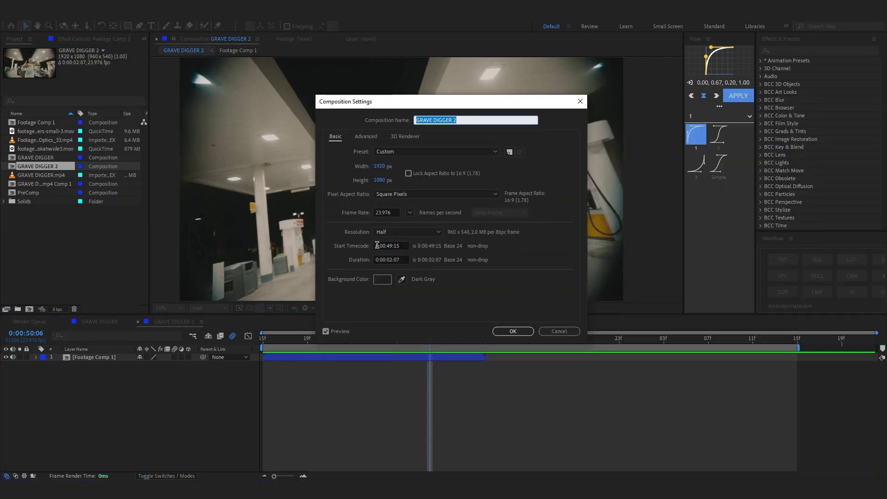
left_click(400, 259)
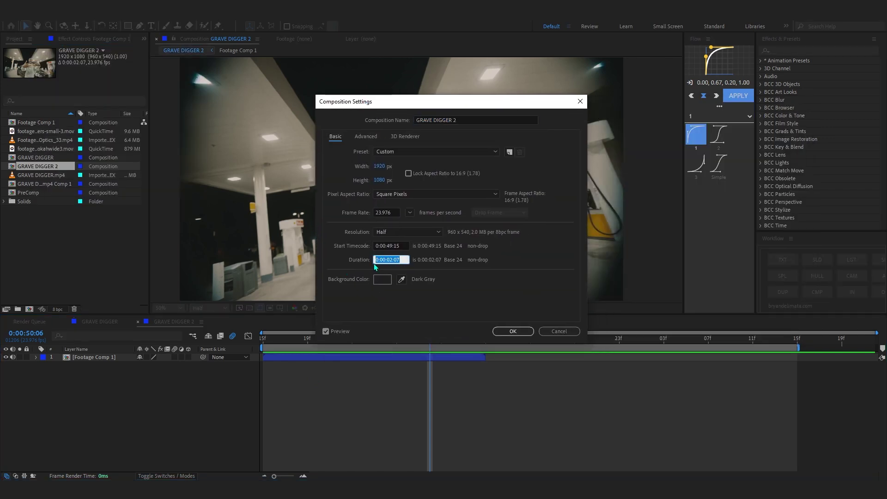
key("Return")
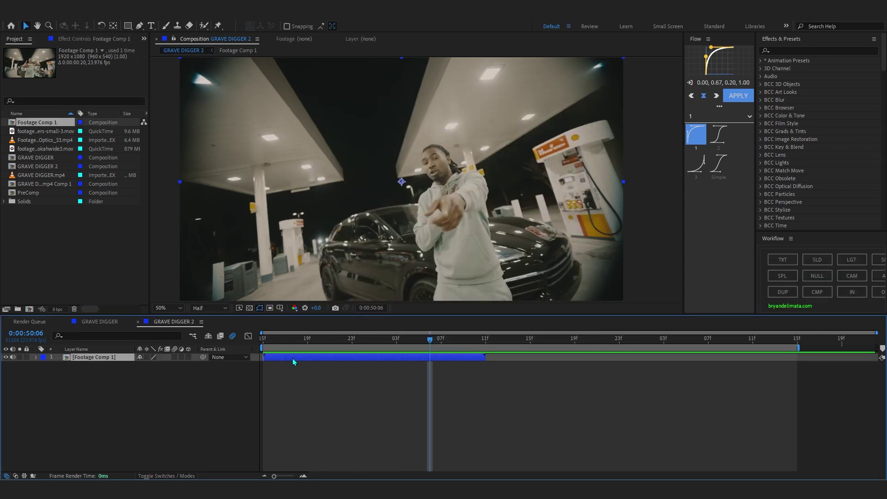
Step: Open the Footage Comp 1 composition and set its duration to 0:00:02:07
double_click(292, 358)
left_click(45, 13)
left_click(138, 382)
left_click(46, 7)
left_click(64, 40)
left_click(400, 260)
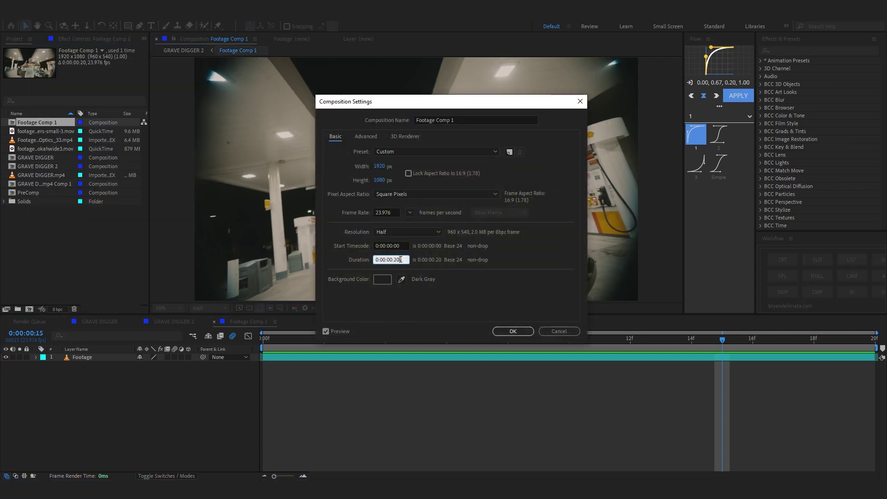
type("0:00:02:07")
left_click(520, 331)
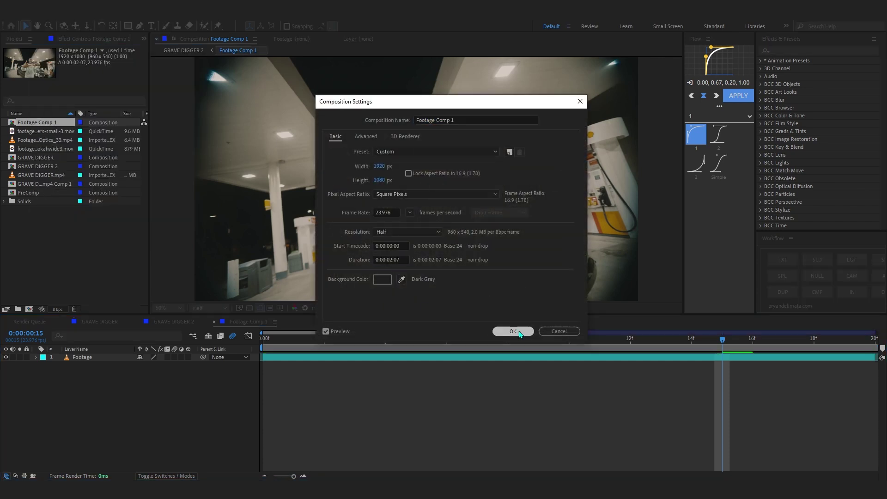
Step: Return to GRAVE DIGGER 2 and extend the Footage Comp 1 layer across the full length of the composition
key("minus")
left_click_drag(430, 339, 664, 356)
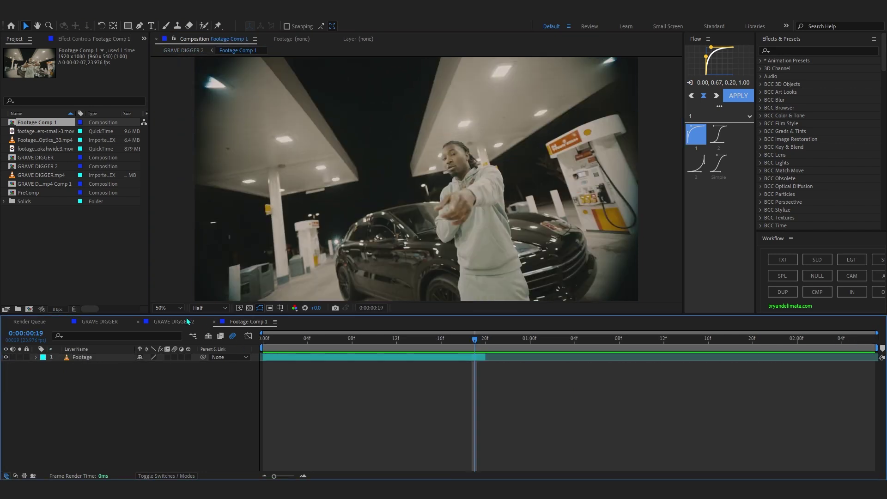
left_click(187, 321)
left_click_drag(471, 341, 597, 377)
left_click_drag(466, 373, 441, 340)
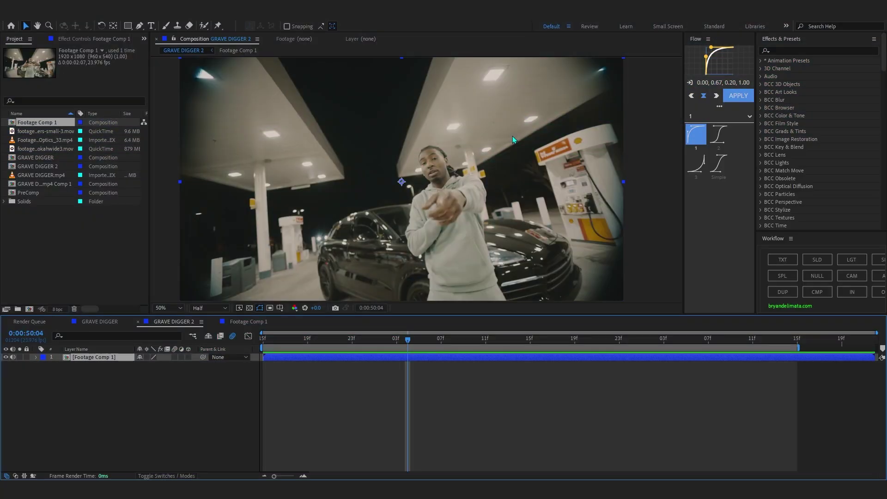
Step: Apply the Timewarp effect to the Footage Comp 1 layer and set its Speed to 100
key("ctrl+space")
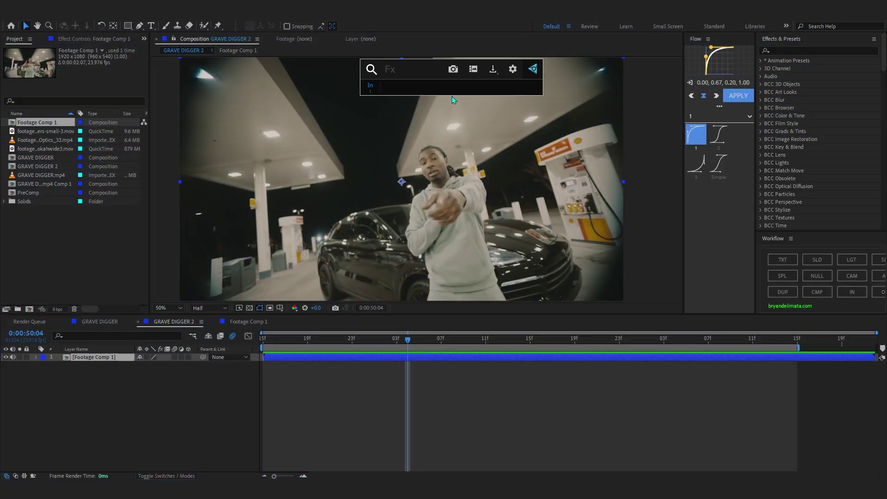
type("time")
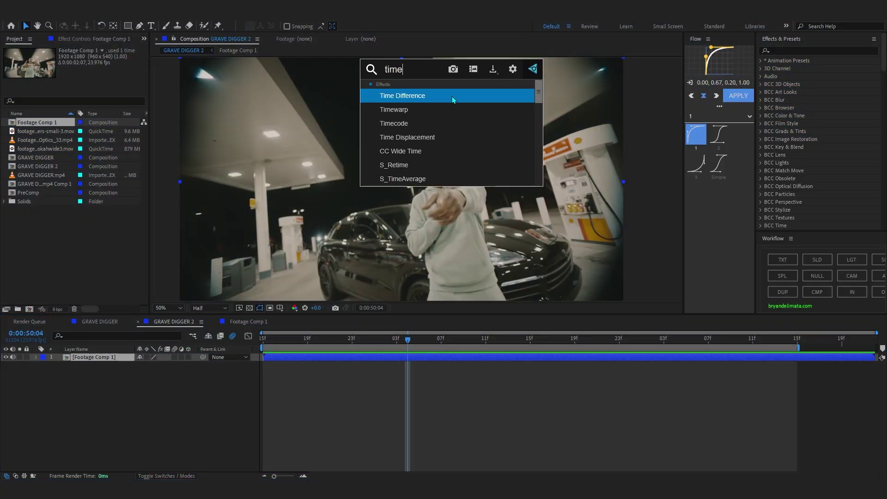
type("warp")
left_click(451, 96)
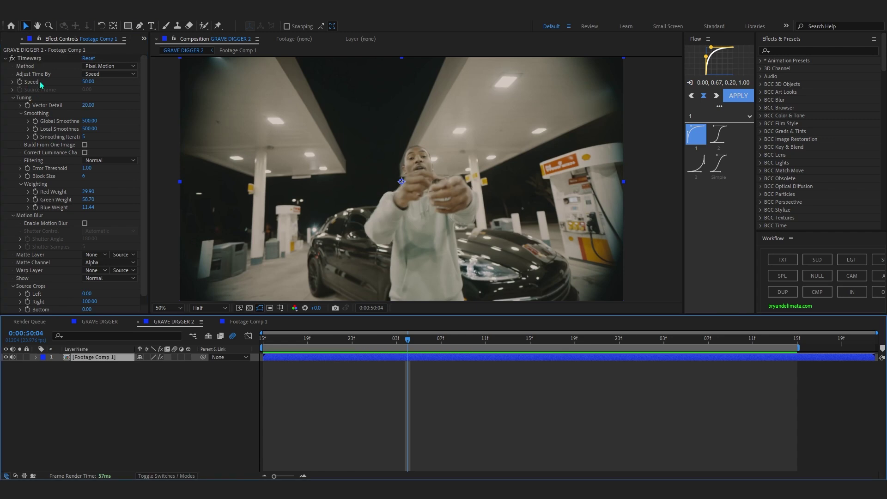
left_click(88, 81)
type("1")
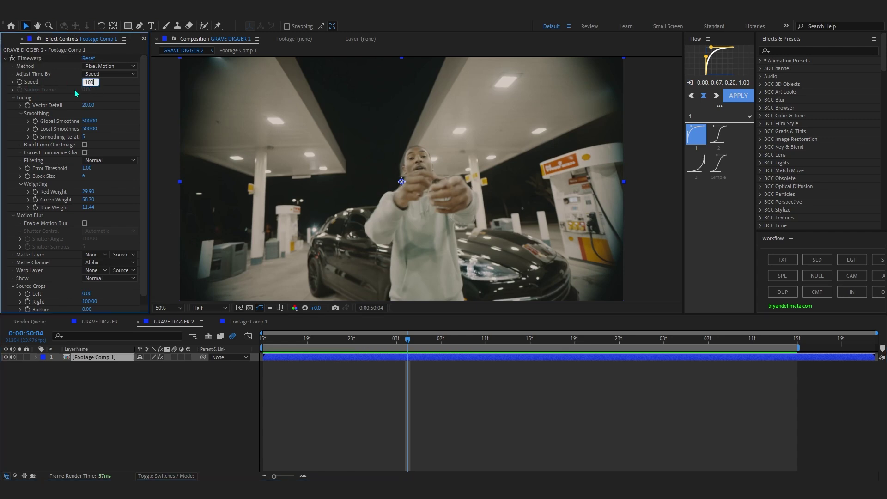
type("00")
key("Return")
Step: Keyframe the Timewarp Speed at 0:00:50:04 and add a second Speed keyframe at 0:00:50:07 to ramp the clip into a freeze
left_click_drag(425, 345, 419, 379)
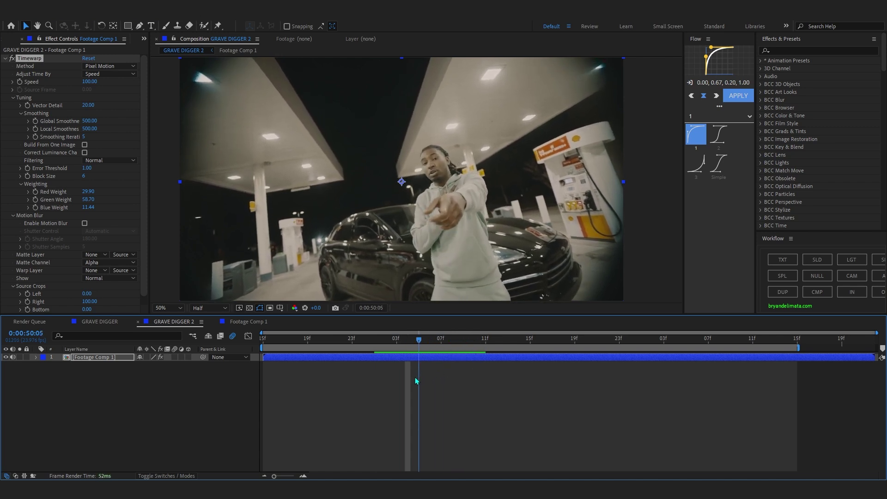
left_click(20, 82)
key("u")
left_click(408, 374)
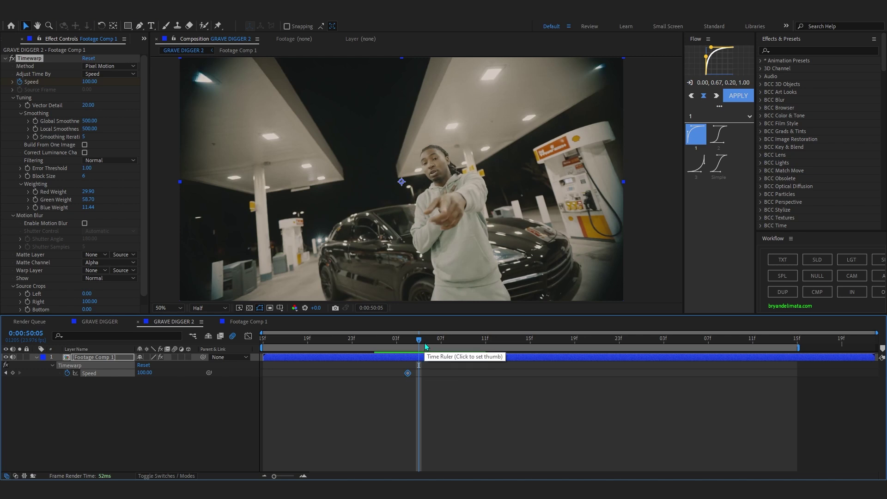
left_click(440, 346)
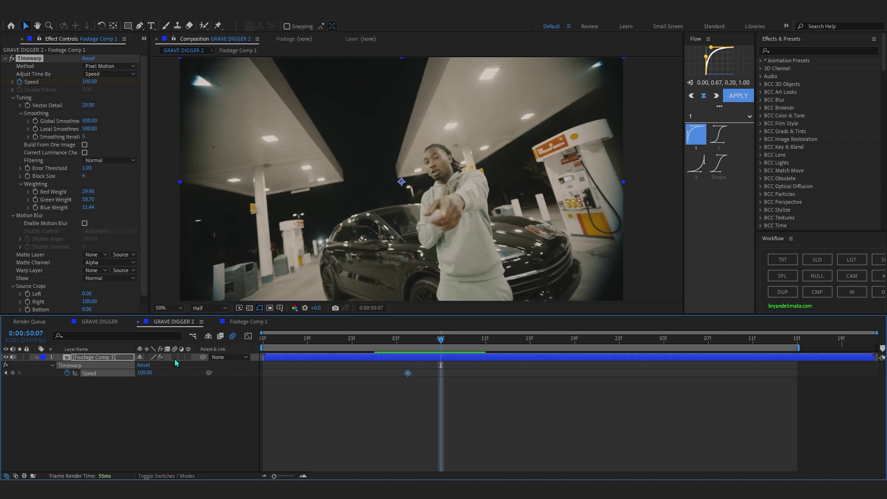
type("100.0")
key("Return")
Step: Preview the speed ramp from the start of the composition and move the first Speed keyframe to 0:00:50:03
left_click_drag(441, 343, 110, 380)
key("space")
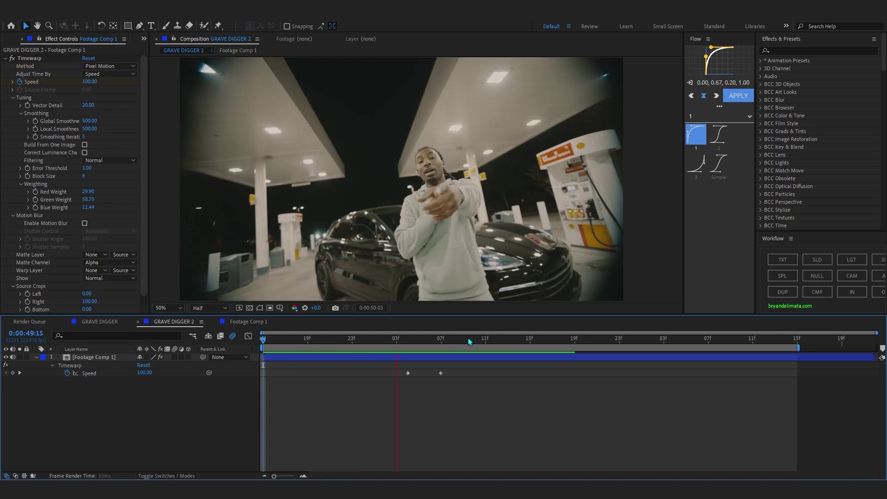
left_click(537, 359)
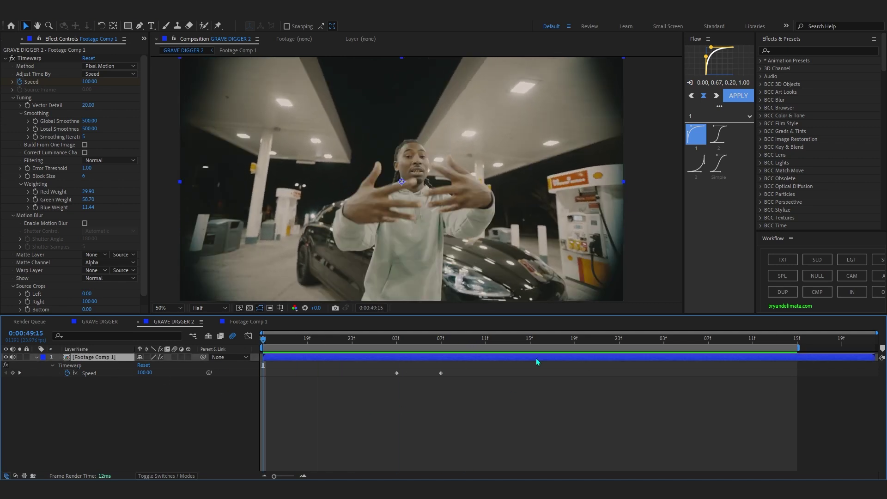
Step: Pre-compose the timewarped footage layer together with its effect
right_click(470, 359)
left_click(499, 299)
left_click(467, 268)
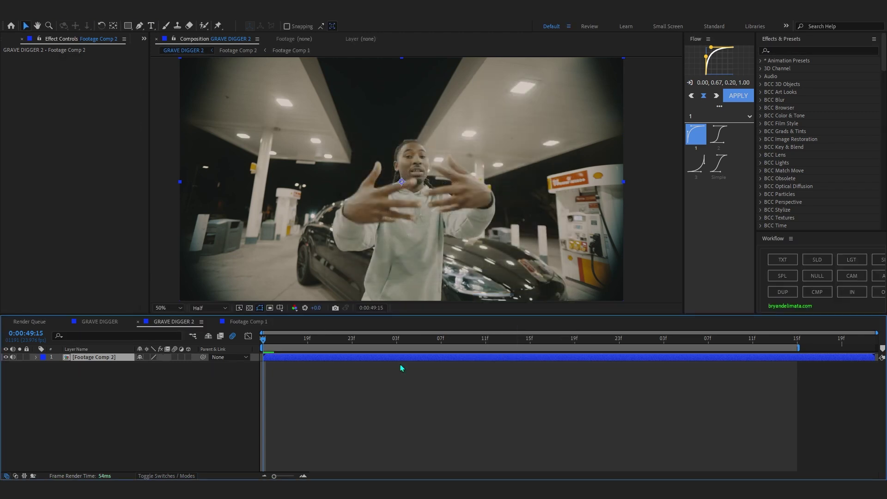
Step: Duplicate the pre-composed footage layer and rename the upper copy as roto
left_click_drag(267, 342, 574, 406)
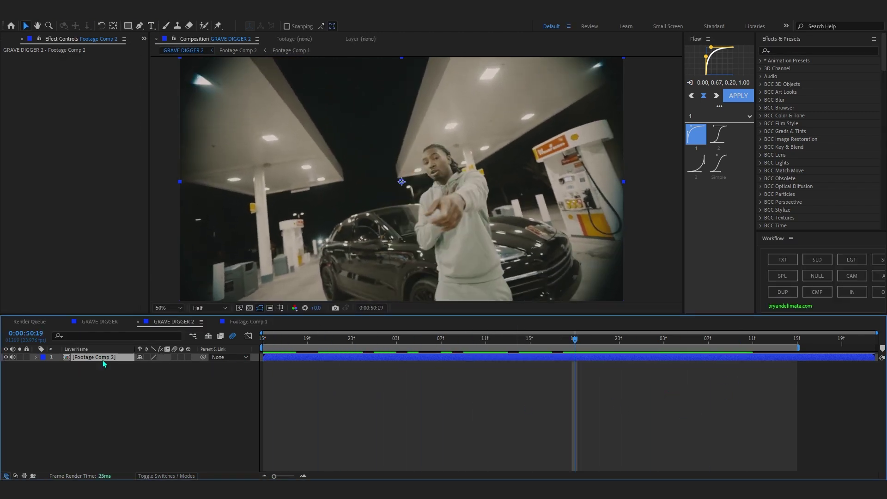
key("ctrl+d")
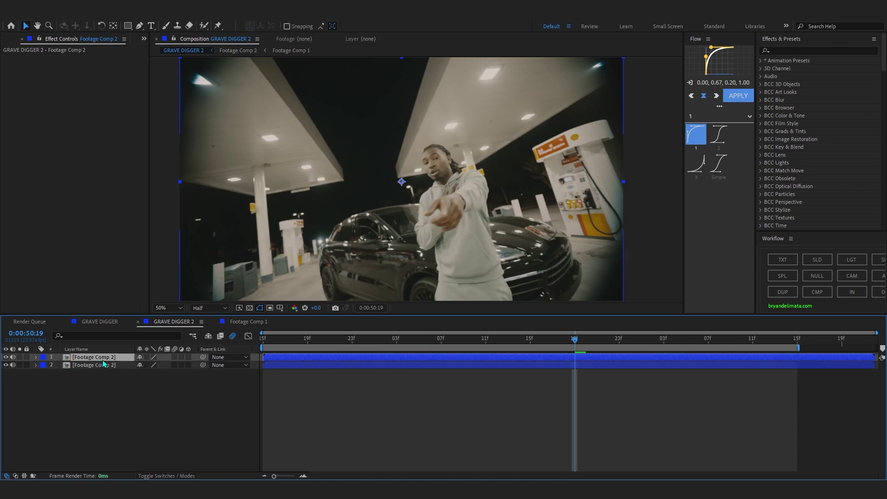
key("Return")
key("Return")
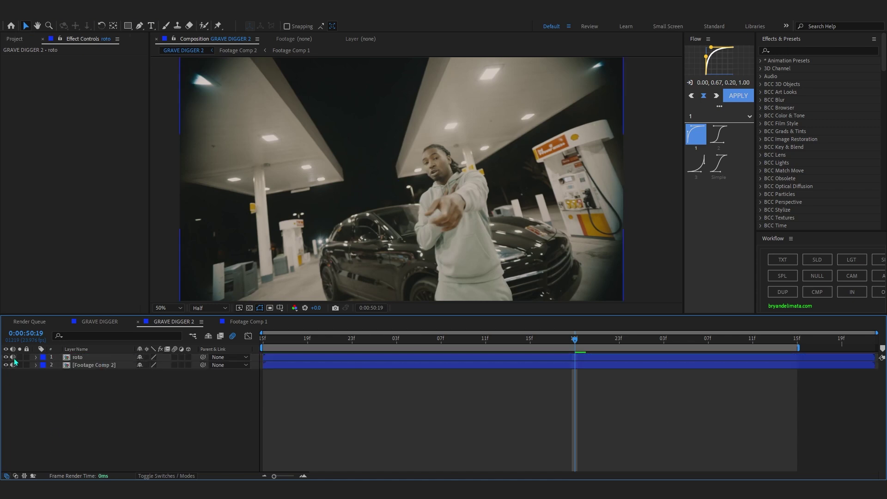
Step: Go to 0:00:50:06 and set the composition preview resolution to Full
left_click_drag(574, 401, 531, 400)
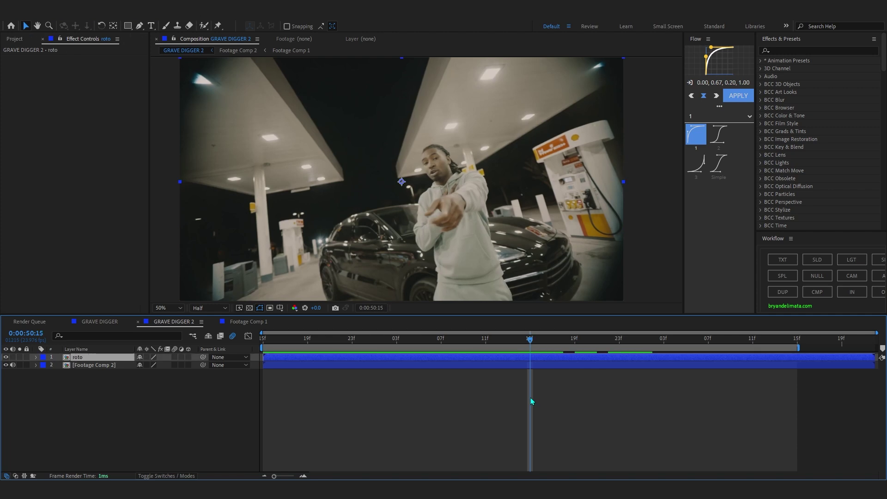
left_click_drag(531, 401, 429, 401)
left_click(200, 309)
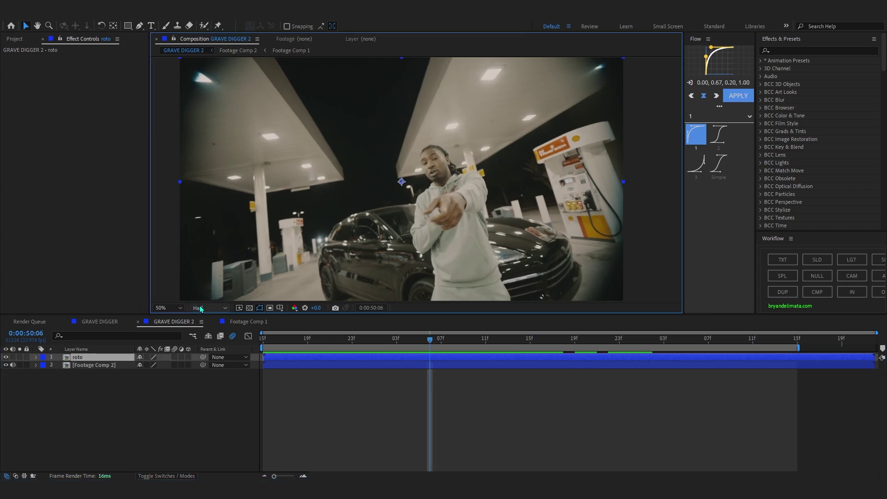
left_click(201, 308)
left_click(205, 324)
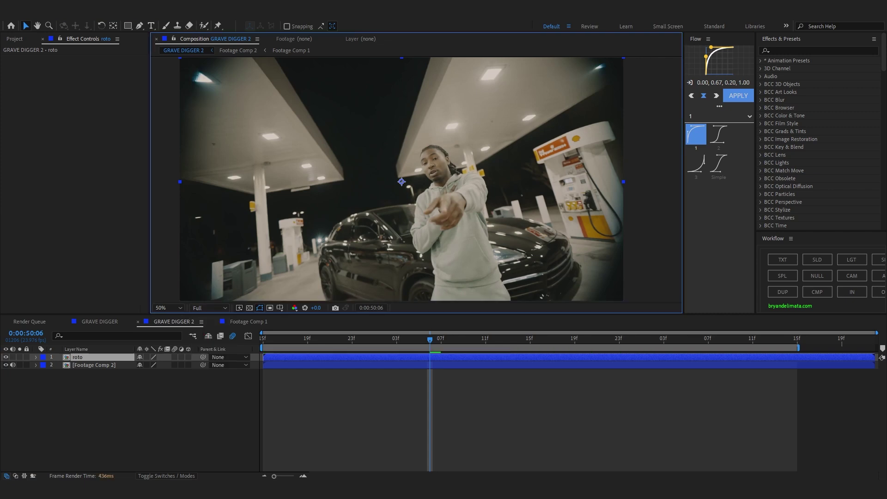
Step: Open the roto layer with the Roto Brush tool and paint over the man to start selecting him as foreground
left_click(204, 25)
double_click(400, 145)
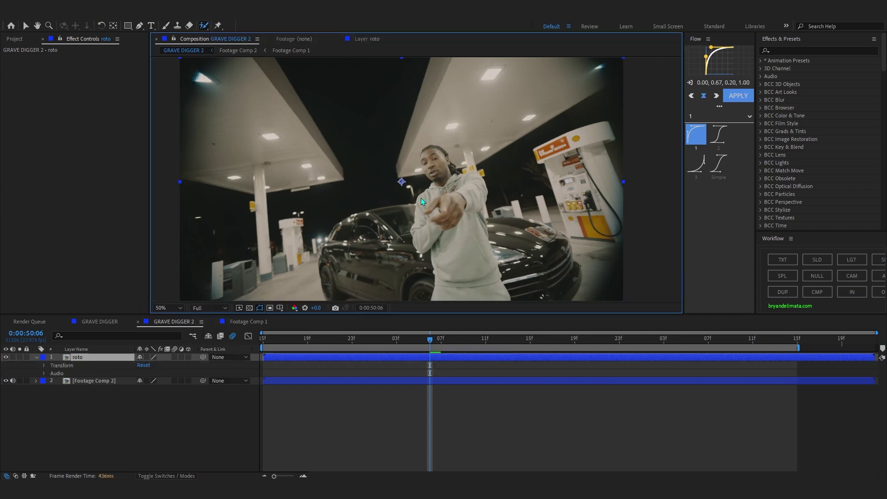
left_click_drag(468, 169, 442, 160)
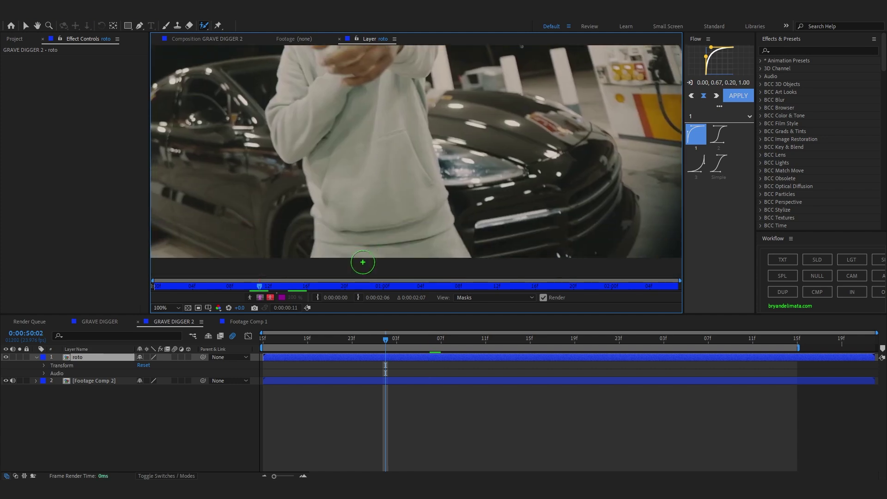
mouse_move(361, 257)
left_mouse_down()
mouse_move(346, 127)
mouse_move(359, 222)
left_mouse_up()
mouse_move(359, 105)
left_mouse_down()
mouse_move(365, 158)
mouse_move(345, 94)
mouse_move(349, 109)
left_mouse_up()
Step: Refine the Roto Brush selection around the man's arms and body, and freeze the segmentation
scroll(355, 111, "up", 1)
left_click_drag(480, 152, 472, 130)
left_click_drag(471, 130, 564, 239)
left_click_drag(531, 231, 506, 118)
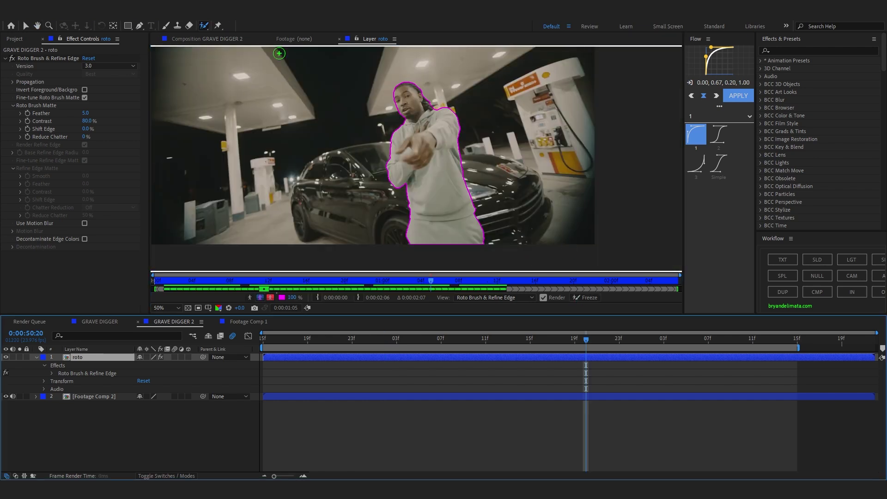
left_click_drag(391, 111, 399, 134)
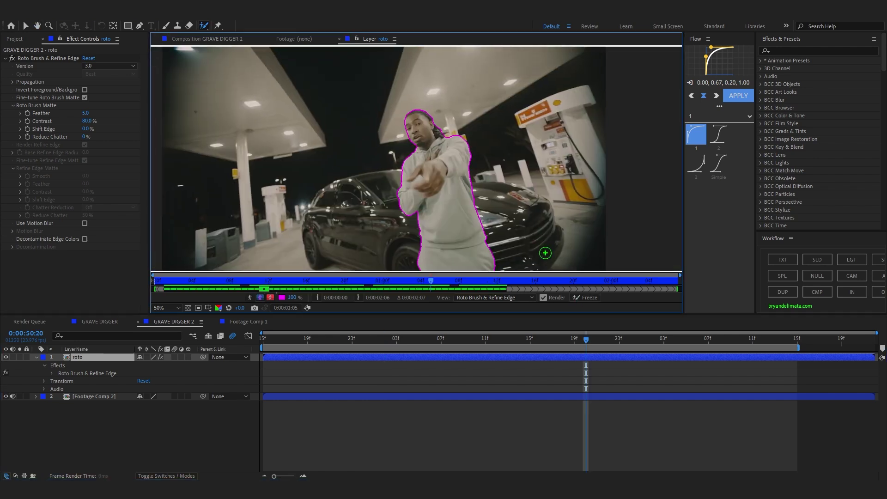
left_click(582, 297)
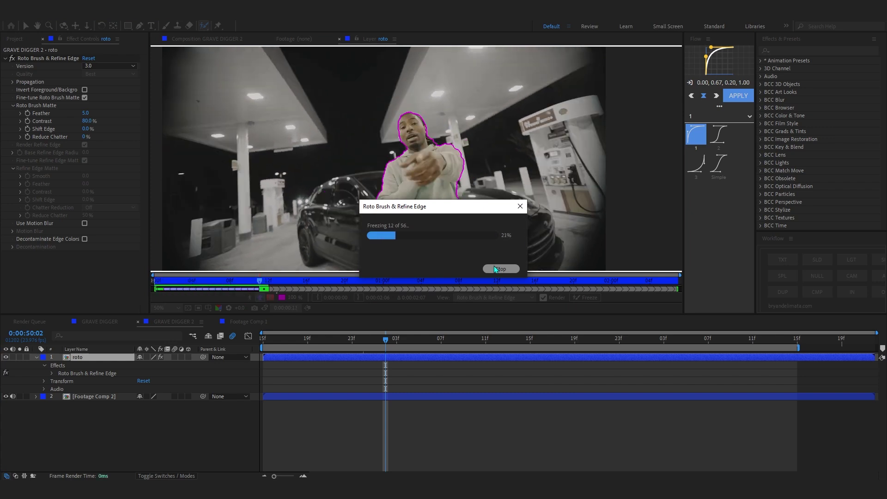
Step: Preview the roto cutout in the GRAVE DIGGER 2 composition with the Footage Comp 2 layer hidden, and show that layer again
left_click(494, 269)
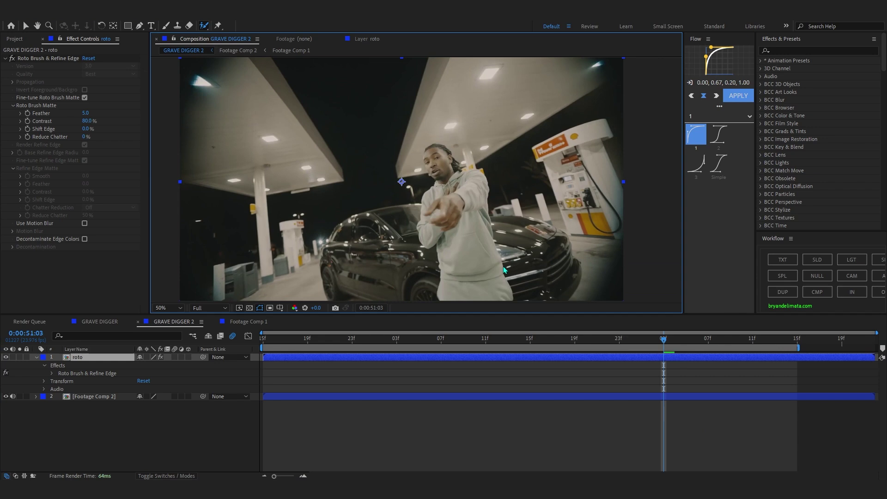
left_click(37, 357)
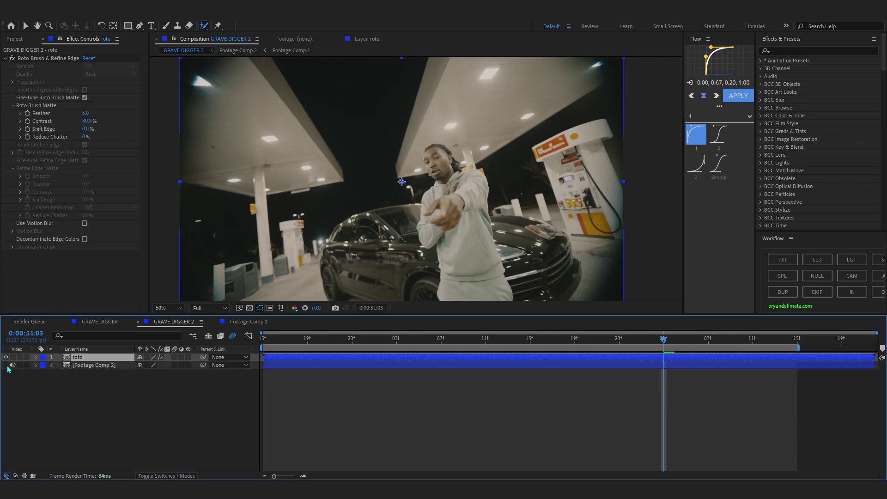
left_click_drag(656, 341, 2, 407)
left_click(7, 375)
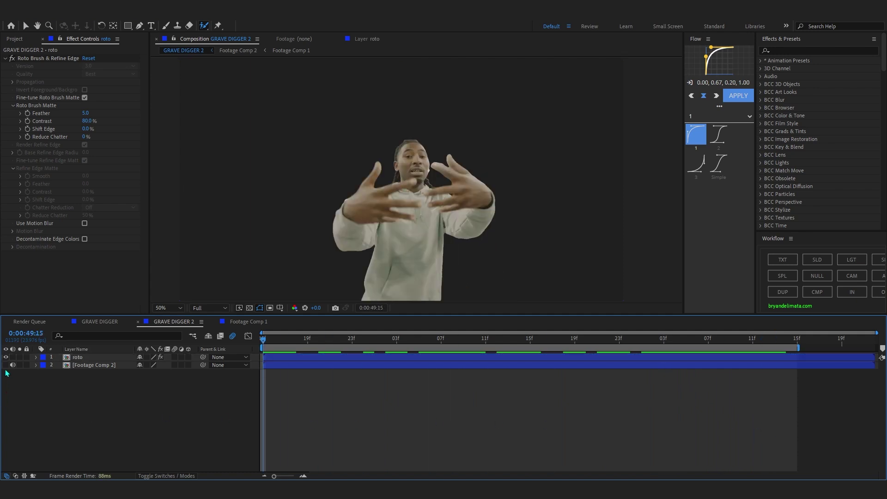
left_click(6, 365)
key("space")
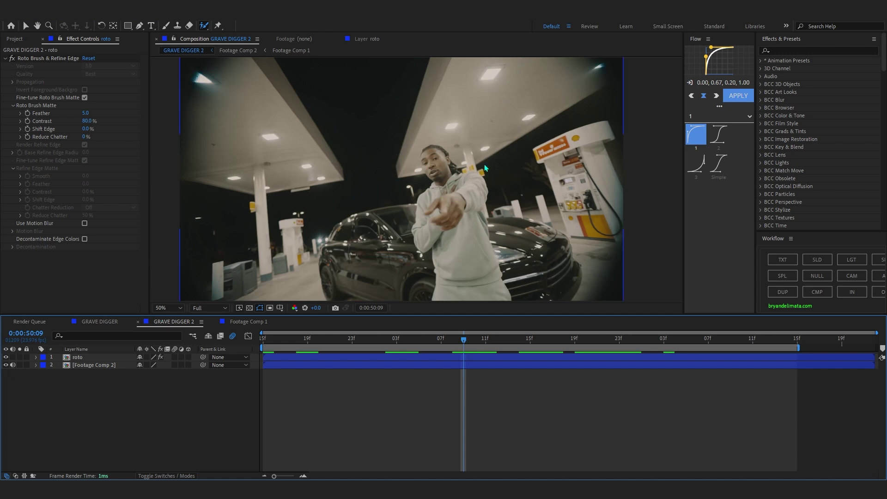
Step: Create a 1920 x 1080 px solid layer in GRAVE DIGGER 2 with the black color 000000
left_click(17, 39)
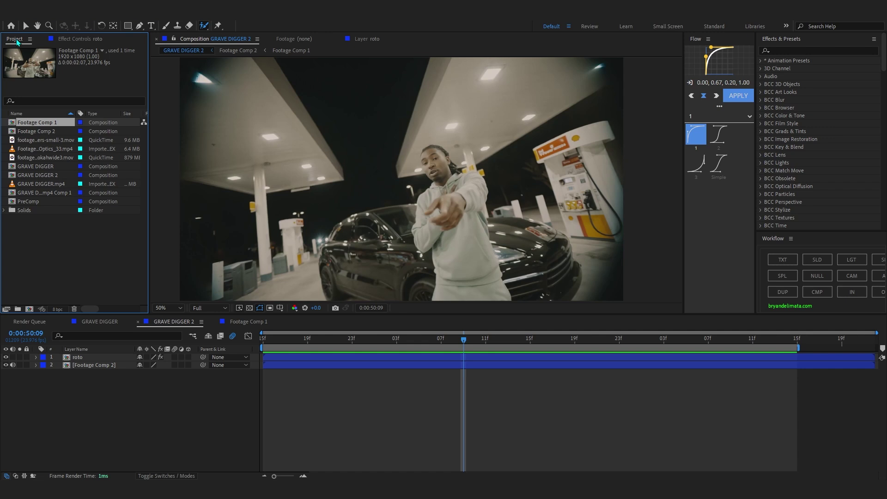
left_click(329, 378)
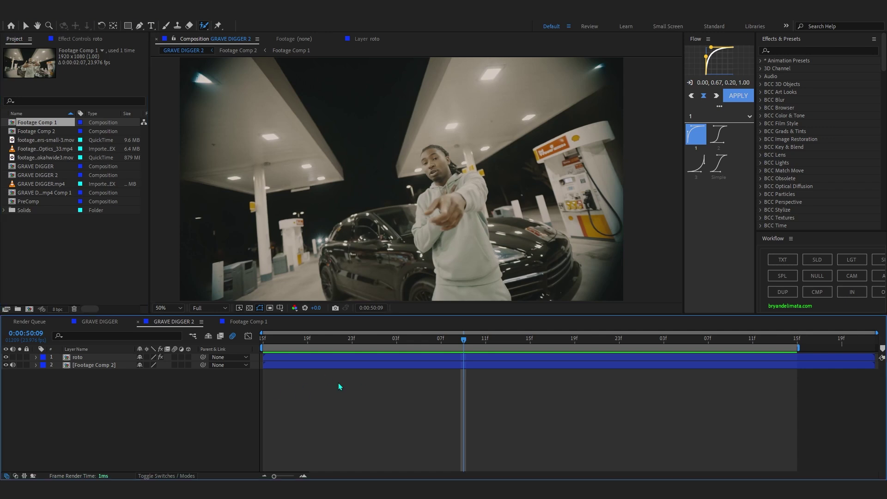
right_click(227, 407)
mouse_move(279, 294)
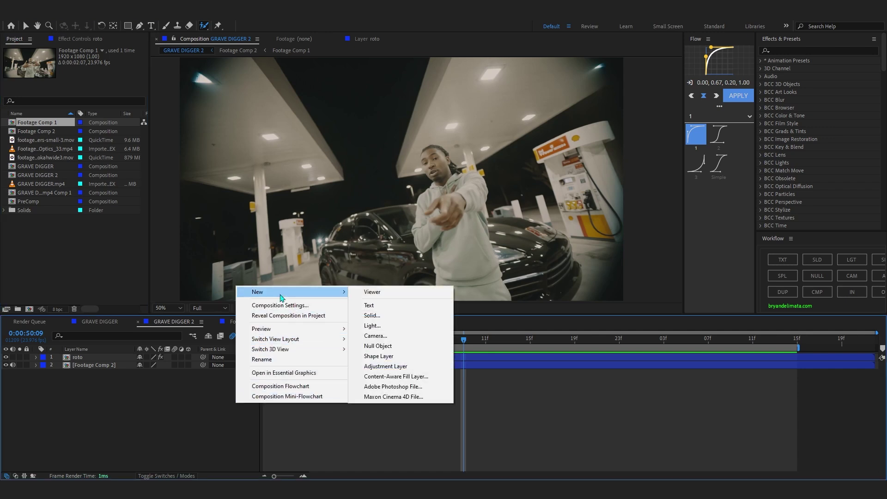
left_click(371, 315)
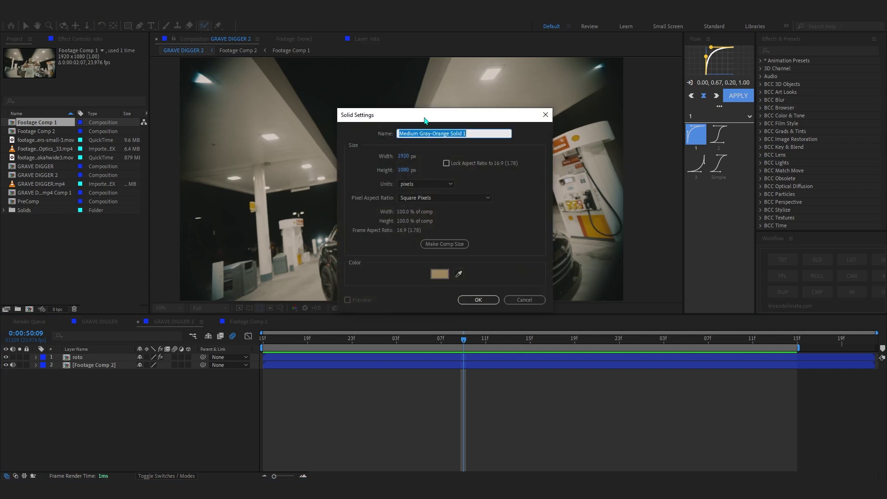
left_click_drag(424, 119, 511, 112)
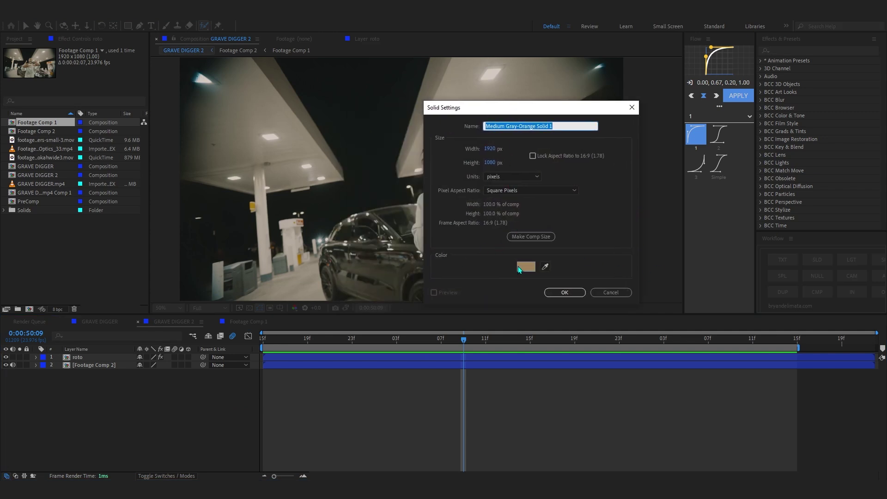
left_click(519, 269)
type("000000")
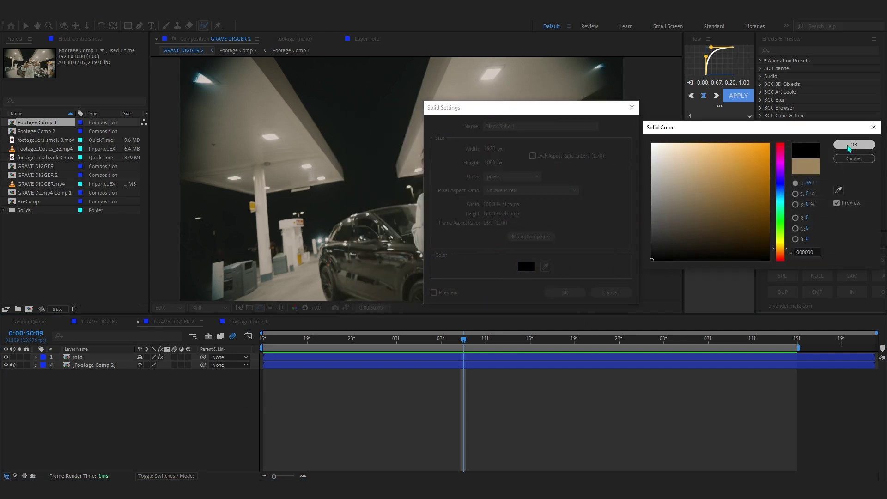
left_click(849, 146)
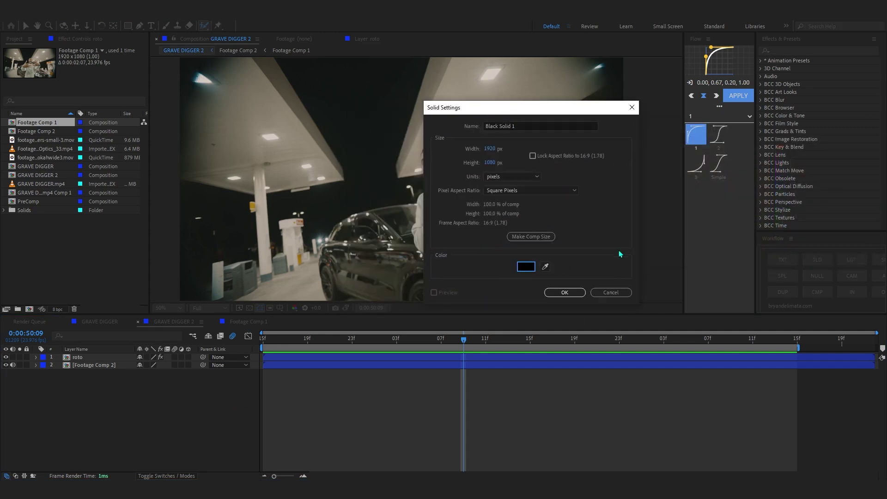
left_click(562, 294)
Step: Go to 0:00:50:11 and apply the Optical Flares effect to the black solid
key("Page_Down")
key("Page_Down")
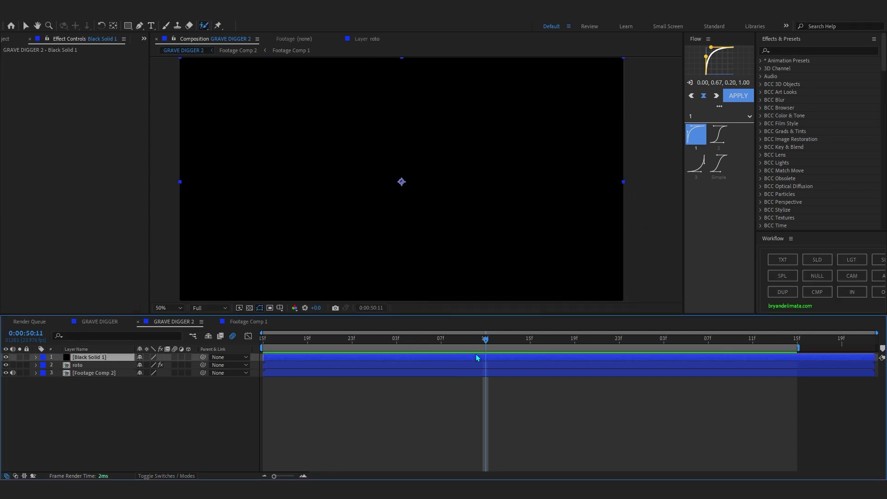
key("ctrl+space")
type("optica")
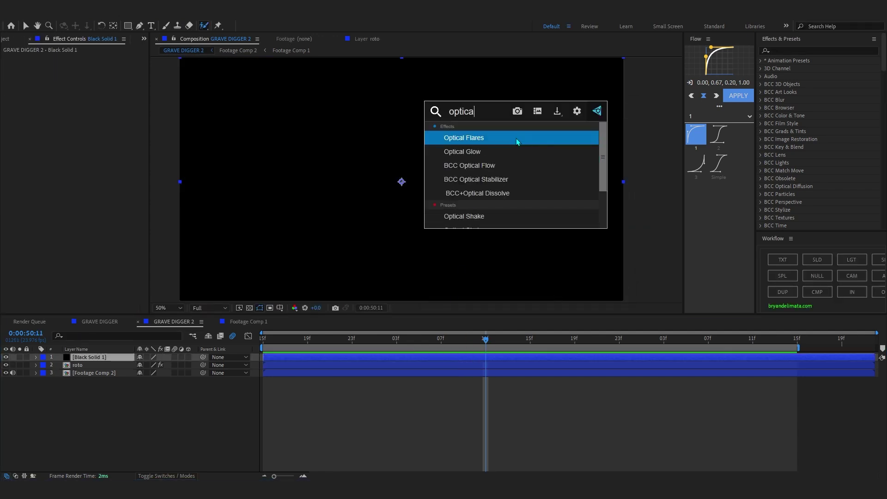
key("Return")
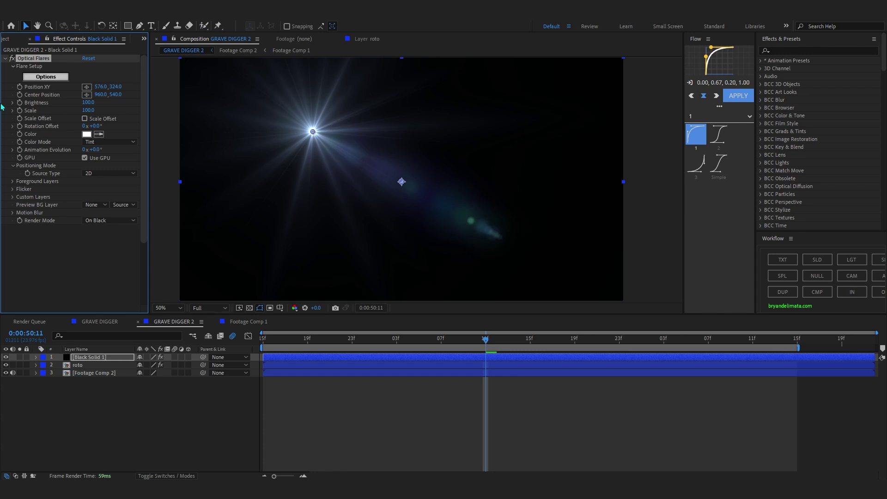
Step: Load the Mylenium Laser Flare preset from Natural Flares in the Optical Flares options and move its preview source near the upper-left corner
left_click(45, 78)
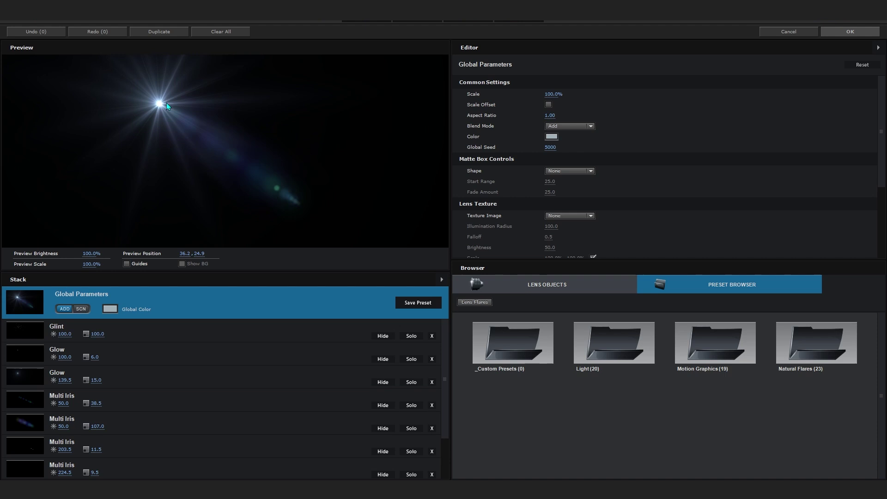
left_click_drag(48, 109, 83, 116)
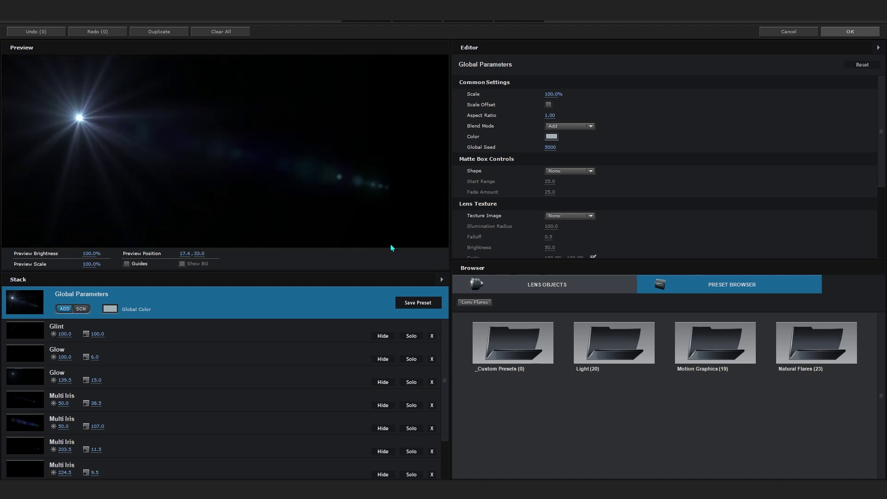
left_click(612, 289)
left_click(679, 289)
double_click(810, 356)
scroll(658, 348, "down", 3)
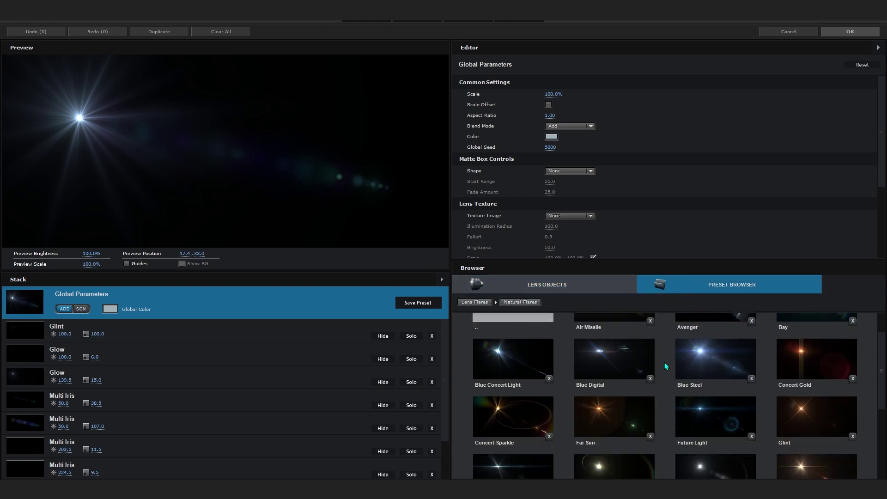
scroll(659, 351, "down", 1)
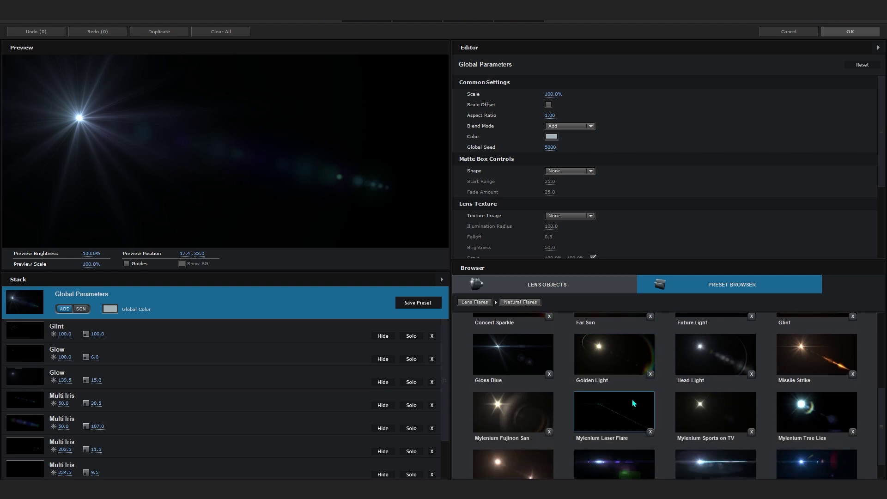
left_click(605, 419)
left_click_drag(305, 189, 60, 110)
left_click_drag(175, 153, 77, 107)
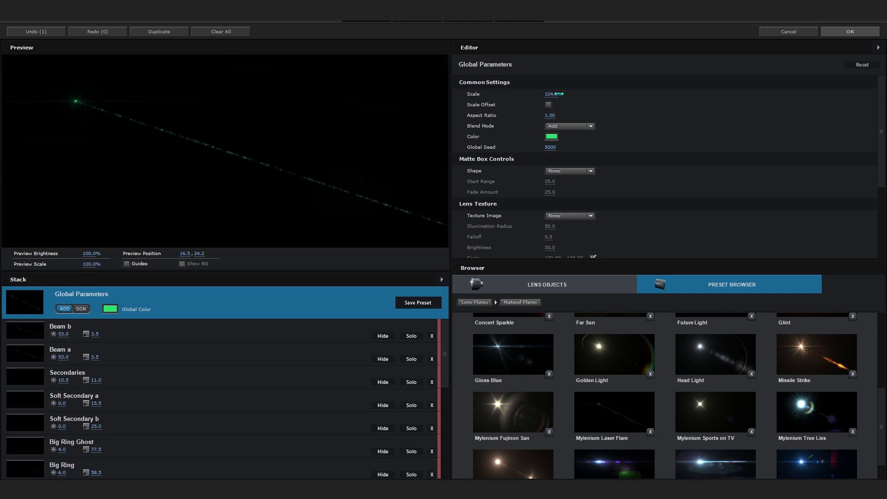
Step: Set the laser flare's global scale to 138% and its global color to red FF2E2D
left_click_drag(586, 91, 586, 91)
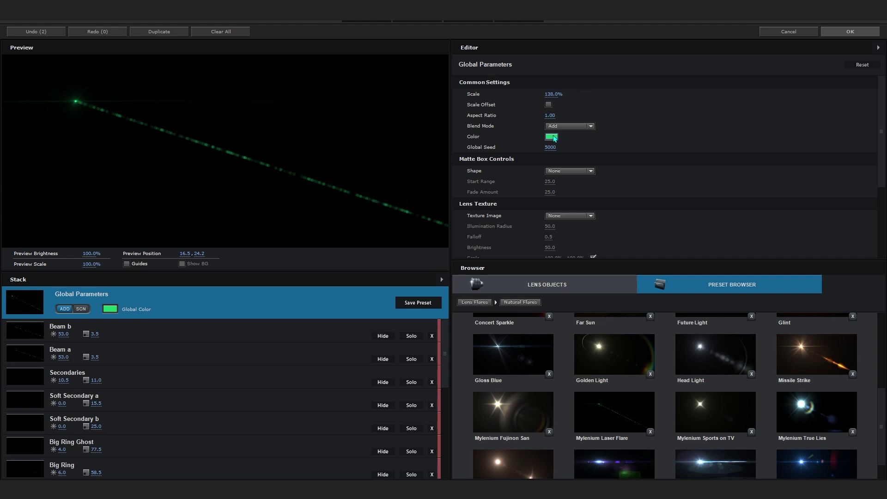
left_click(553, 138)
left_click(586, 94)
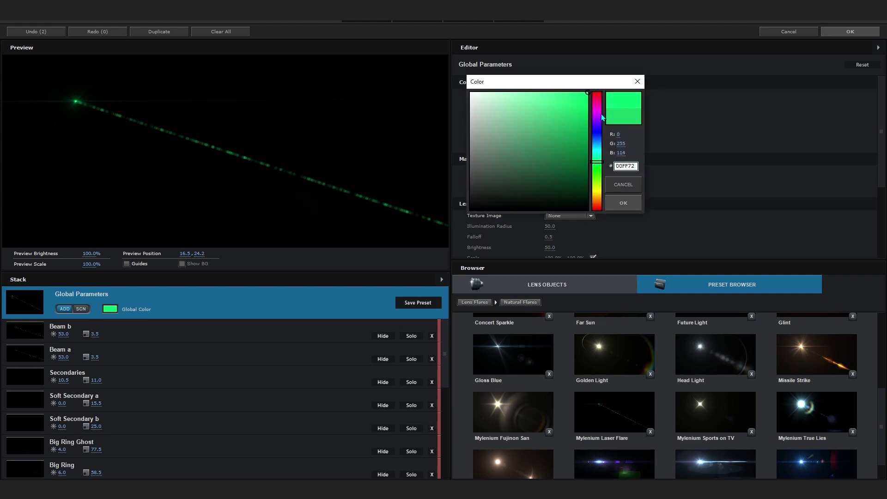
left_click(597, 93)
mouse_move(581, 93)
left_mouse_down()
mouse_move(567, 98)
mouse_move(562, 86)
left_mouse_up()
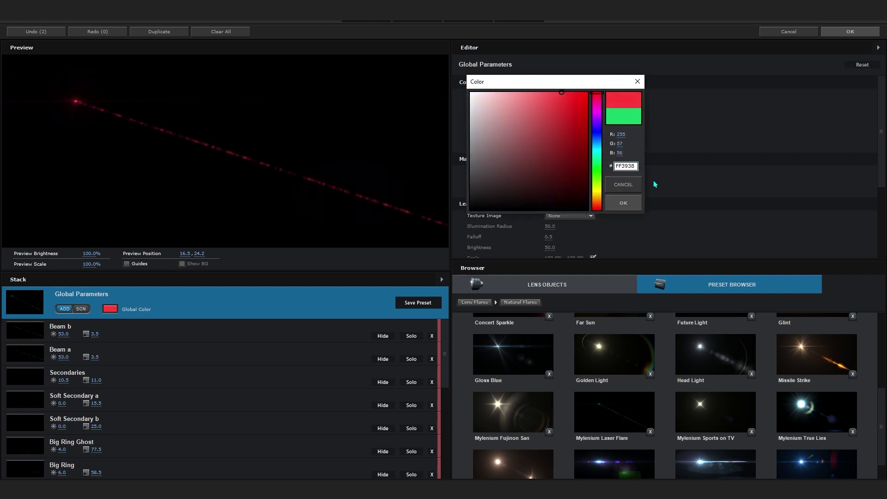
left_click(567, 92)
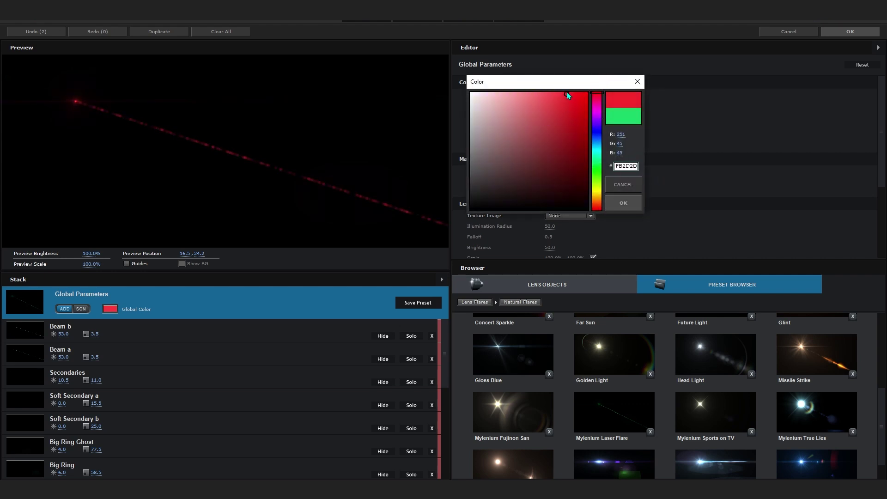
left_click(622, 203)
Step: Set the laser flare's color-correction brightness to 50.5%, check the beam in the preview, and apply the flare setup
scroll(529, 190, "down", 3)
left_click_drag(548, 242, 575, 236)
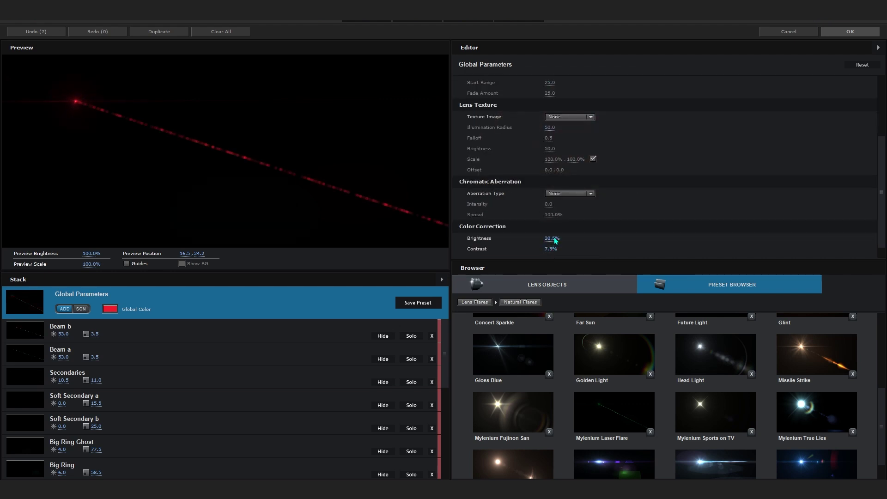
scroll(489, 202, "up", 3)
mouse_move(51, 99)
left_mouse_down()
mouse_move(47, 162)
mouse_move(50, 105)
left_mouse_up()
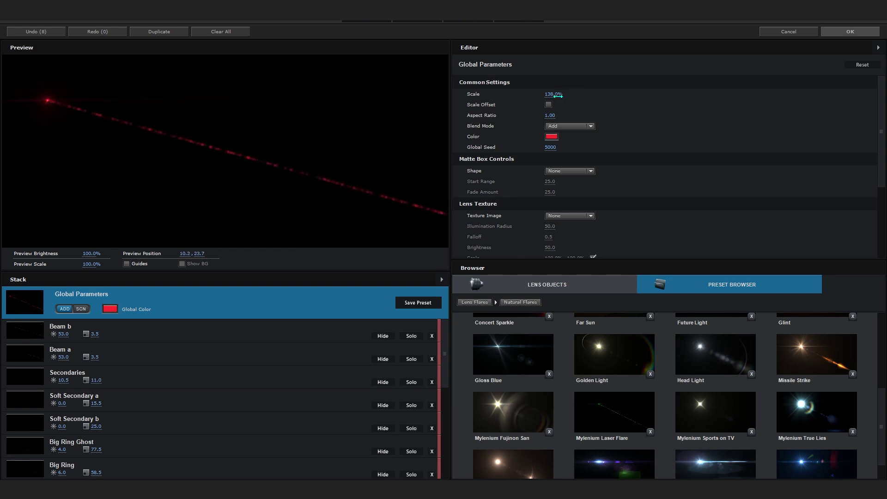
scroll(560, 139, "down", 5)
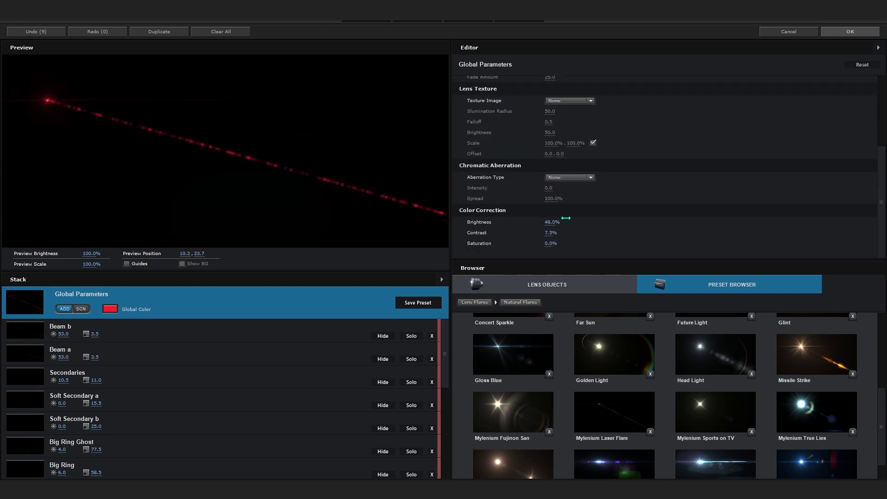
left_click_drag(571, 215, 618, 207)
left_click_drag(342, 88, 55, 97)
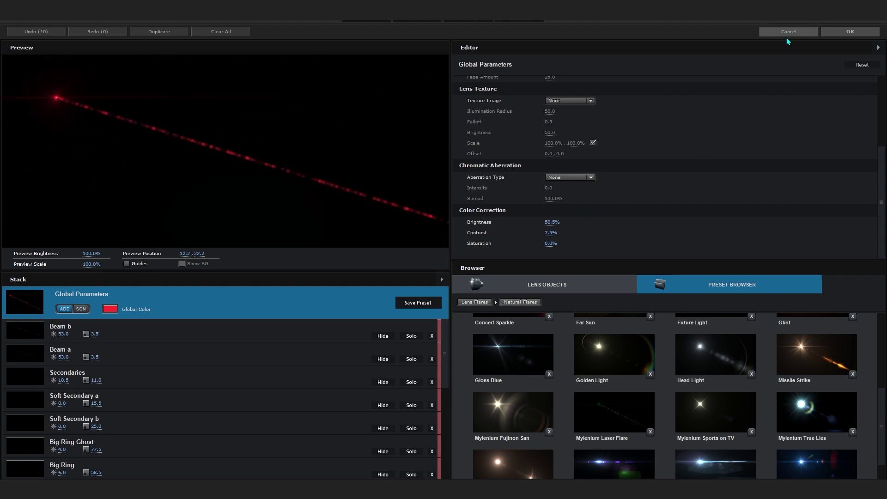
left_click(848, 32)
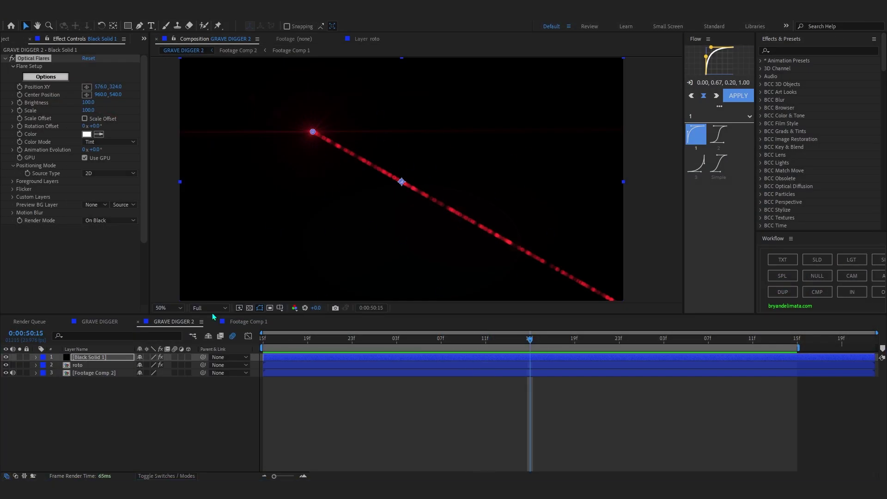
Step: Show the layer modes and set the black solid's blending mode to Linear Dodge
left_click(172, 474)
left_click(148, 357)
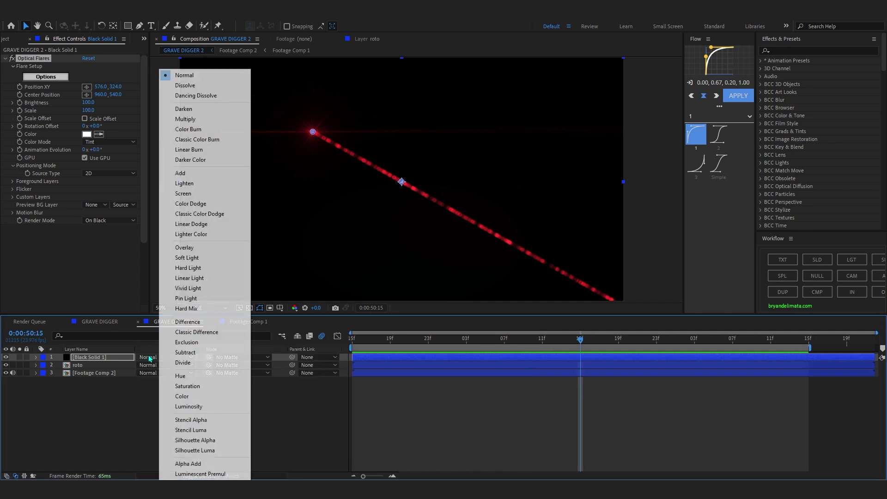
left_click(184, 193)
left_click(162, 358)
left_click(163, 353)
left_click(162, 356)
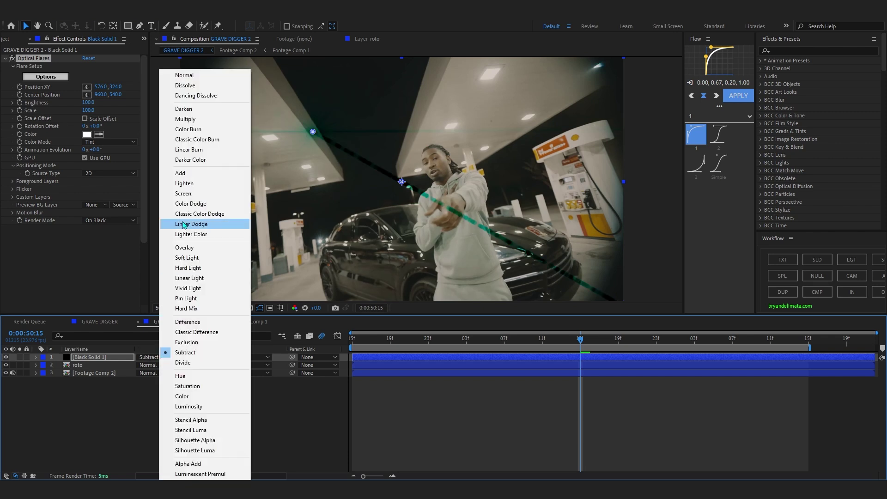
left_click(184, 224)
Step: Move the flare to Position XY 1994, 866, keyframe its Position XY and Center Position at 0:00:50:08, and reveal the keyframes
mouse_move(312, 135)
left_mouse_down()
mouse_move(490, 141)
mouse_move(583, 207)
mouse_move(559, 303)
mouse_move(273, 176)
mouse_move(446, 128)
mouse_move(615, 216)
mouse_move(550, 220)
mouse_move(623, 272)
mouse_move(646, 273)
mouse_move(603, 216)
left_mouse_up()
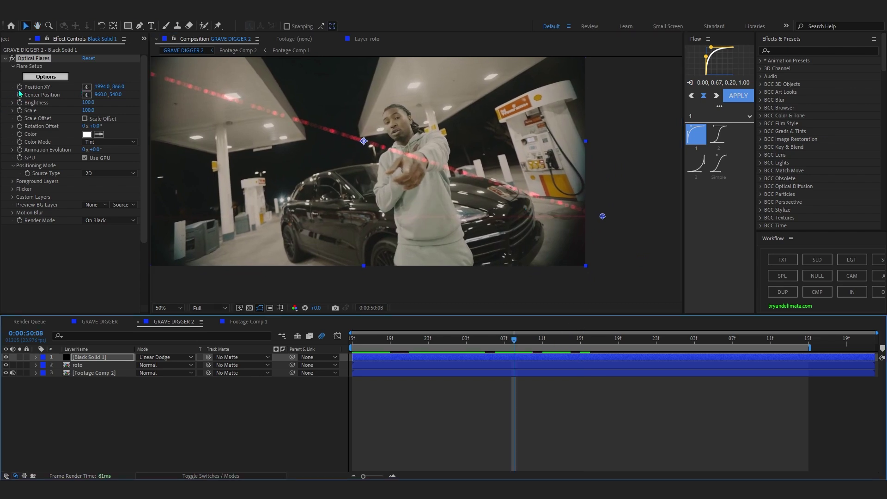
left_click(19, 87)
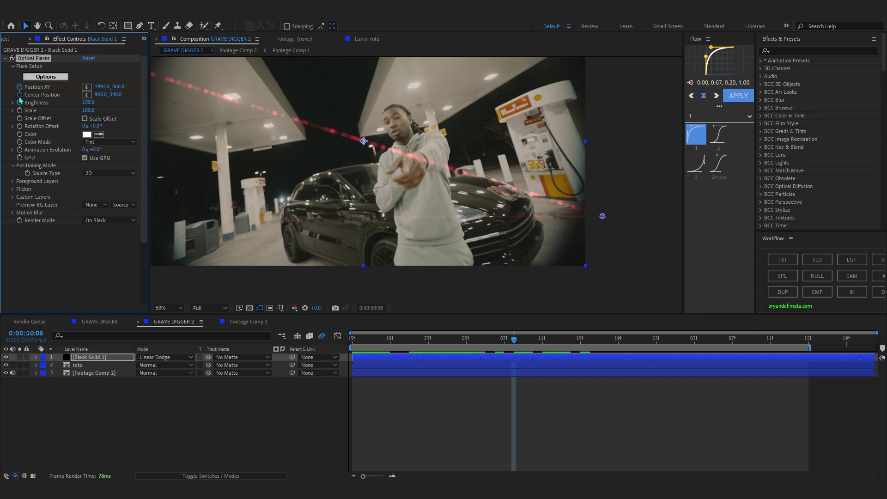
left_click(521, 359)
key("u")
Step: Move both flare keyframes to 0:00:51:07, and at 0:00:50:04 key Position XY at 1994, 911 and Center Position at 960, 1201
mouse_move(488, 340)
left_mouse_down()
mouse_move(467, 347)
mouse_move(475, 342)
left_mouse_up()
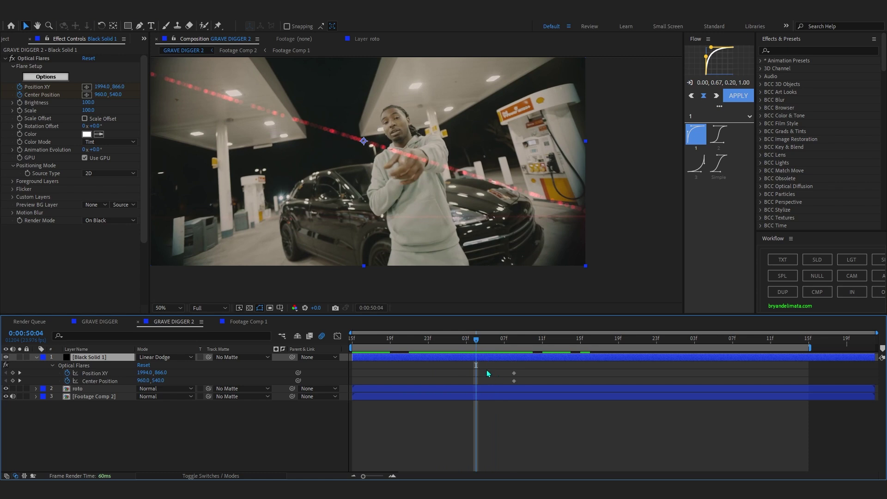
left_click_drag(502, 368, 738, 381)
left_click_drag(160, 372, 288, 368)
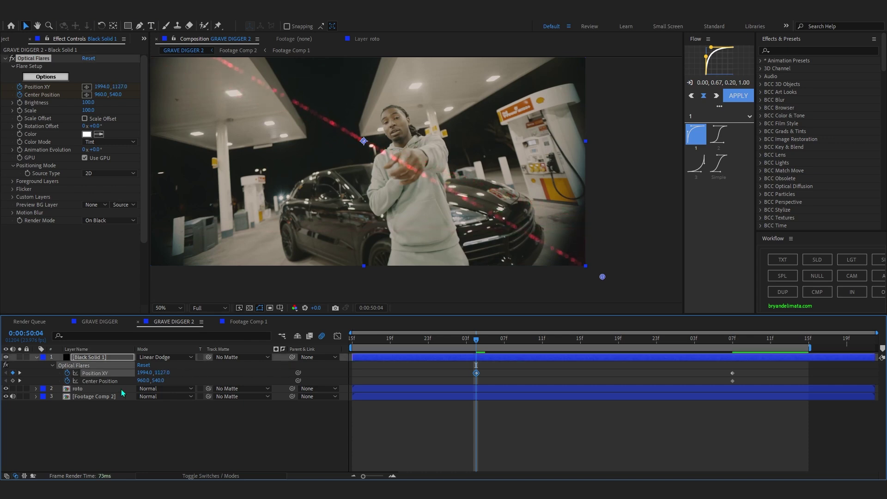
mouse_move(157, 380)
left_mouse_down()
mouse_move(359, 346)
mouse_move(284, 360)
mouse_move(46, 372)
mouse_move(69, 374)
left_mouse_up()
mouse_move(157, 381)
left_mouse_down()
mouse_move(466, 295)
mouse_move(368, 323)
left_mouse_up()
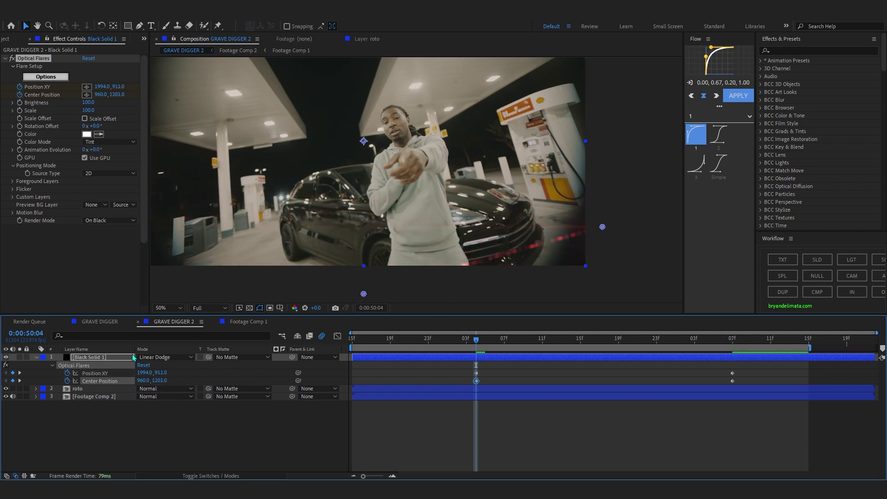
Step: Set the flare's Position XY keyframe at 0:00:50:04 to 1994, 1088 and check the beam at 0:00:51:02
left_click_drag(162, 373, 268, 364)
left_click_drag(485, 338, 687, 430)
left_click(686, 430)
Step: Apply Easy Ease to all four Position XY and Center Position keyframes and show their speed graph
left_click_drag(759, 369, 460, 404)
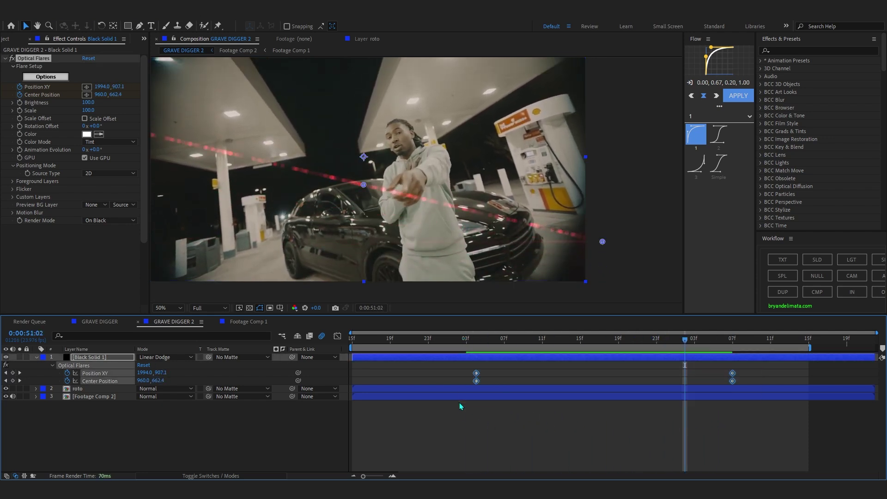
key("F9")
key("shift+F3")
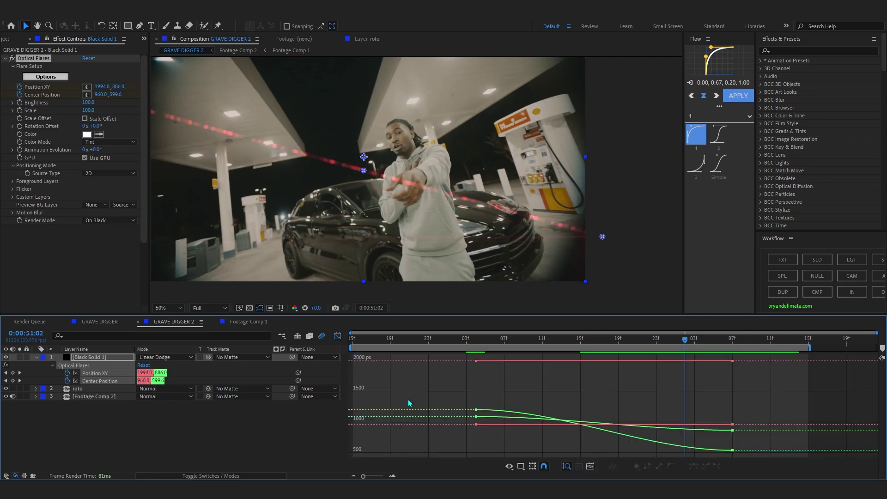
left_click(521, 466)
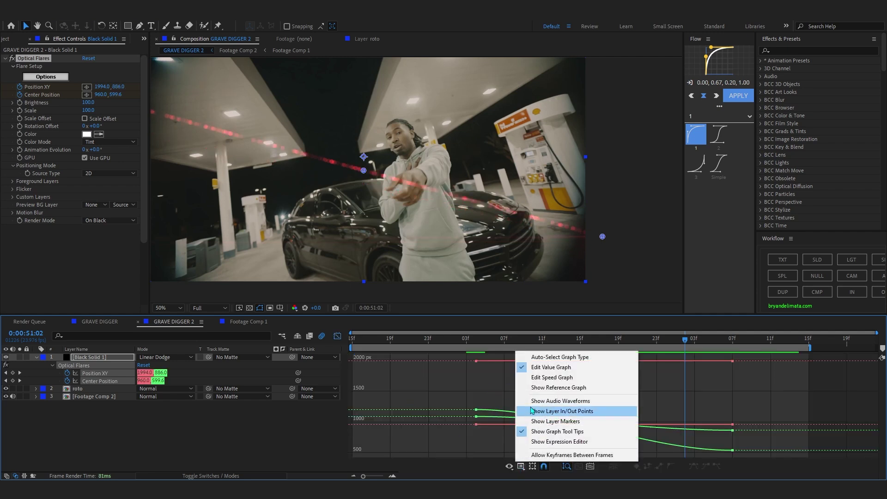
left_click(537, 379)
Step: Reshape the flare's speed curves into a fast start with a long, gradual slowdown, and preview the beam's motion
left_click_drag(422, 410, 441, 451)
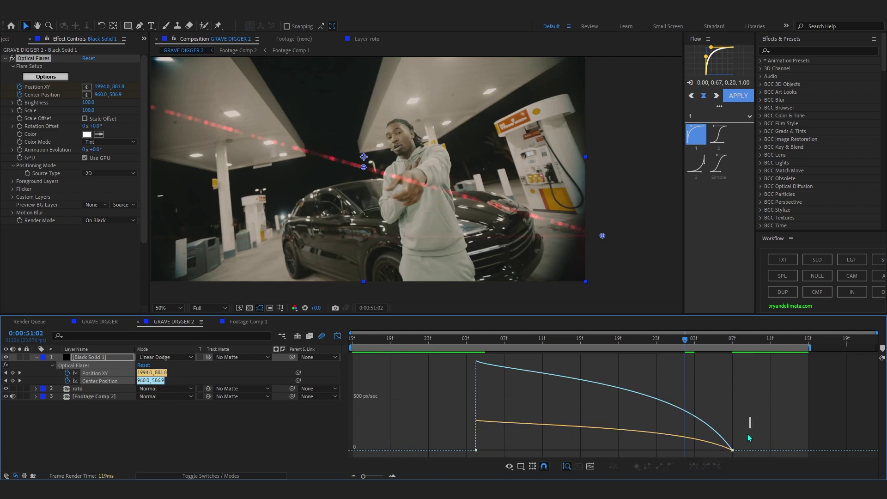
left_click_drag(690, 450, 609, 450)
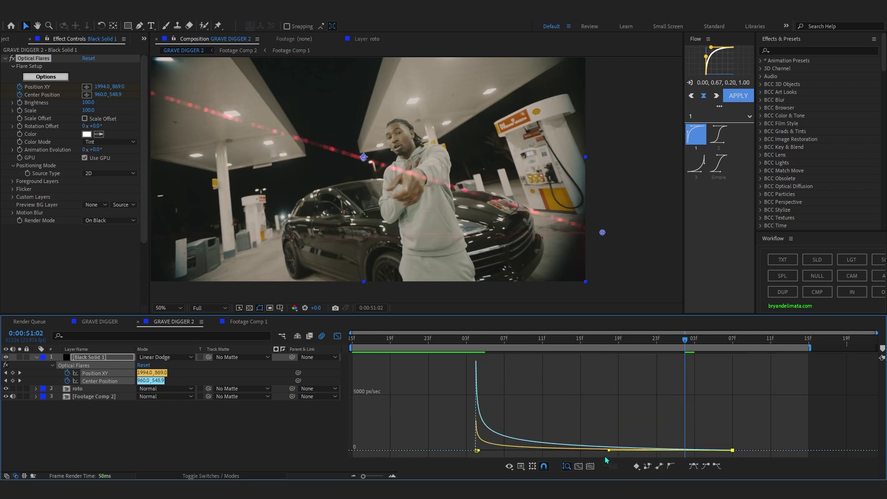
key("j")
key("space")
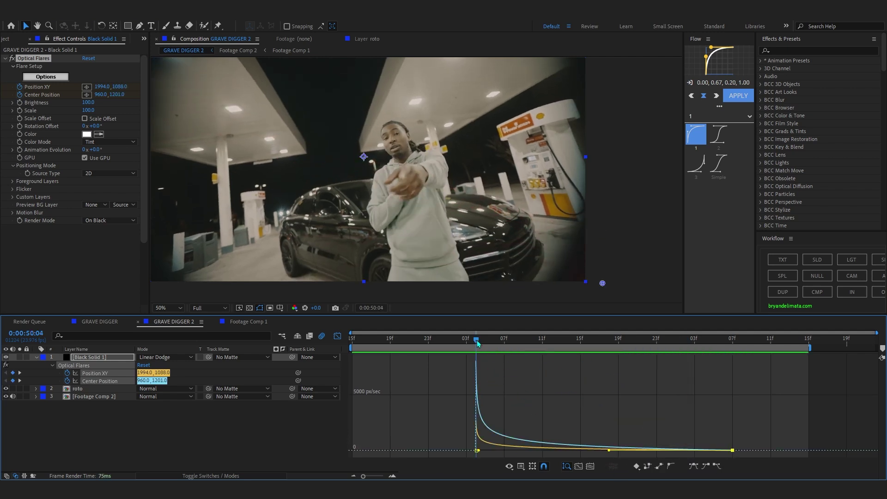
key("space")
key("space")
left_click_drag(770, 417, 604, 450)
Step: Leave the graph view, shift all four flare keyframes two frames earlier to begin at 0:00:50:02, and preview the result
left_click_drag(485, 341, 457, 341)
key("shift+F3")
left_click_drag(434, 371, 709, 387)
left_click_drag(444, 332, 416, 402)
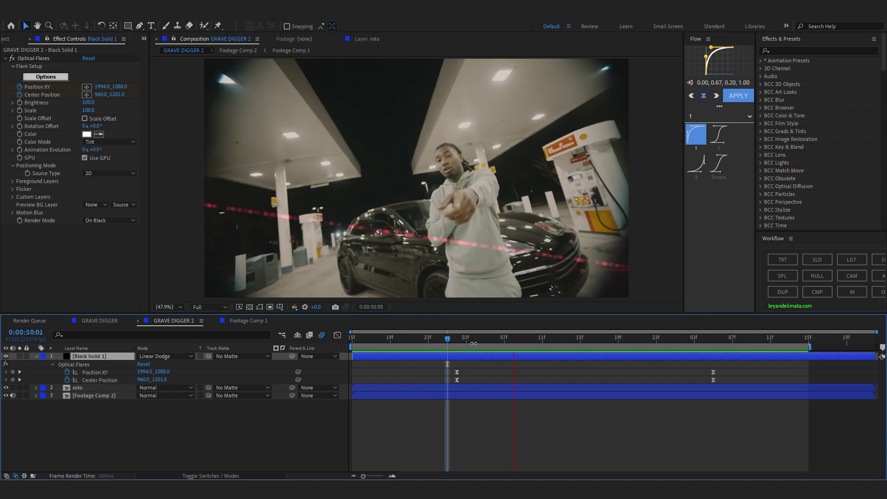
left_click(467, 340)
left_click(455, 340)
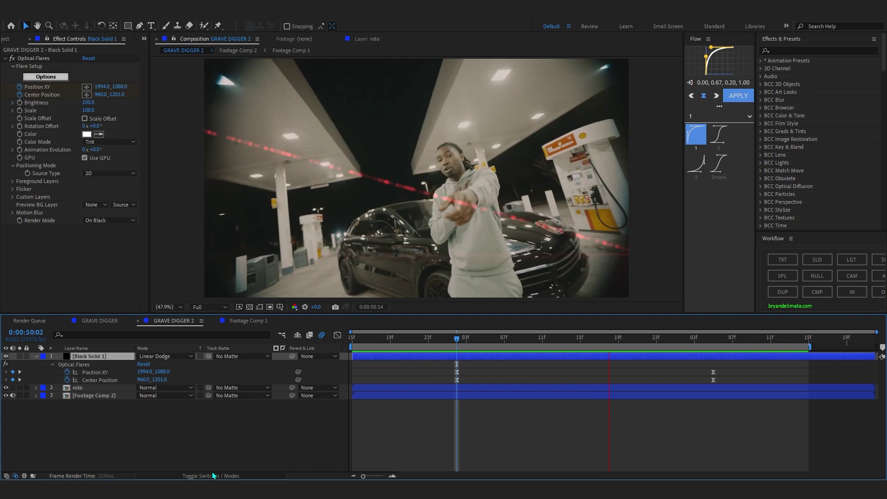
Step: Show the layer switches and enable motion blur for the black solid
left_click(214, 474)
left_click(174, 356)
mouse_move(387, 339)
left_mouse_down()
mouse_move(518, 356)
mouse_move(393, 384)
mouse_move(387, 344)
left_mouse_up()
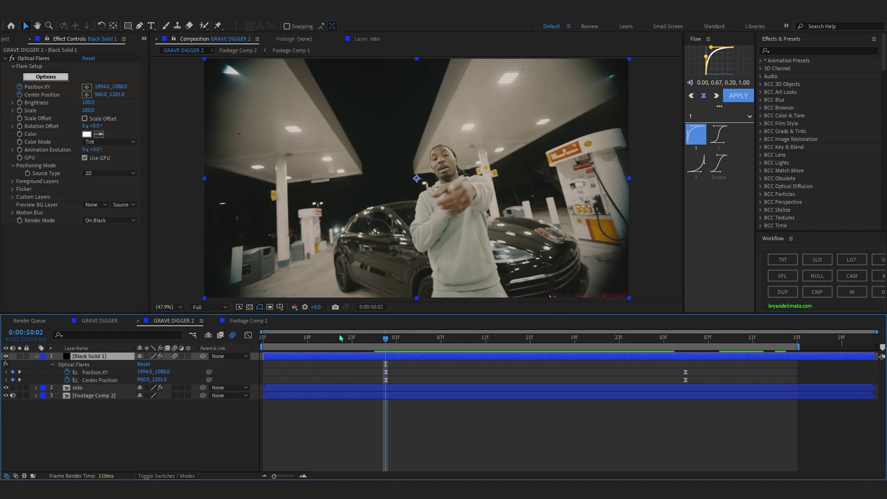
Step: Keyframe the black solid's Opacity from 0% at 0:00:50:02 to 100% at 0:00:50:04, and preview the fade-in
key("t")
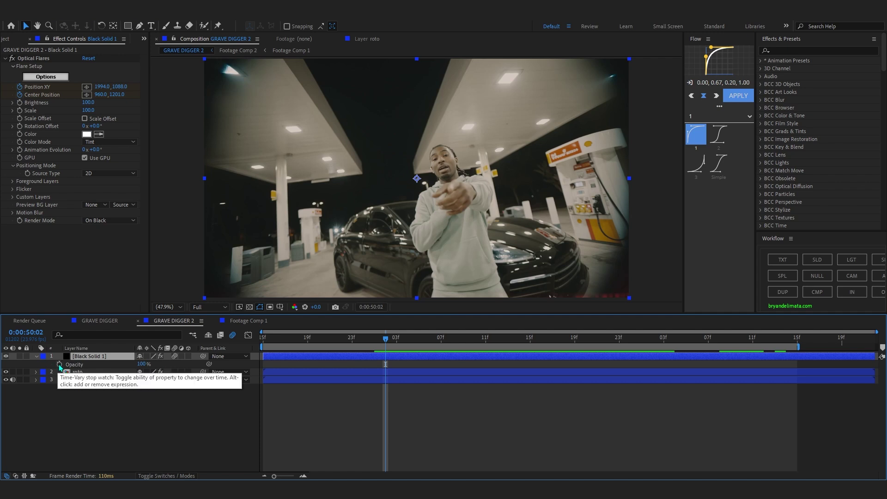
left_click(60, 365)
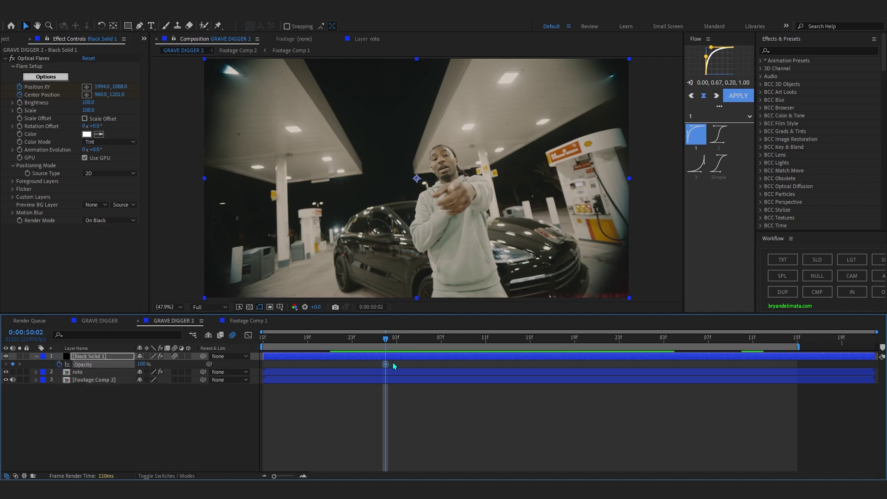
left_click_drag(402, 372, 413, 374)
left_click_drag(148, 365, 137, 364)
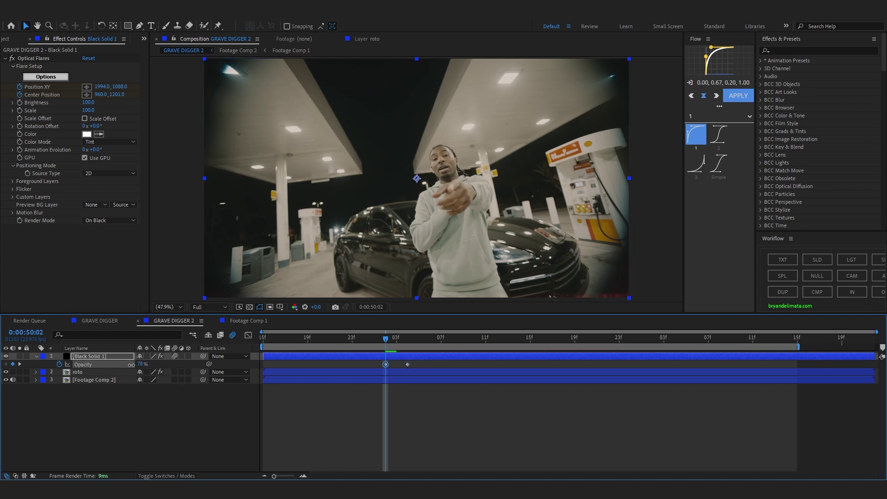
left_click_drag(387, 340, 367, 340)
key("space")
key("space")
key("space")
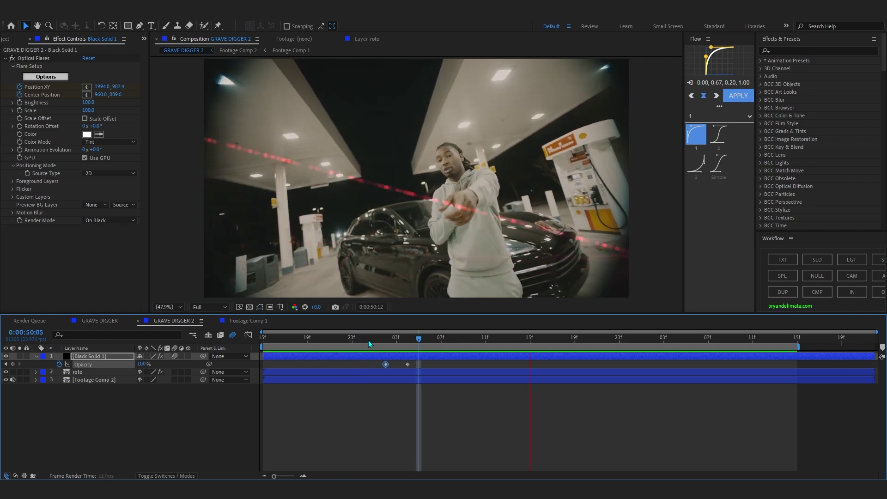
key("space")
Step: Reveal the black solid's keyframes and move its ending Position XY and Center Position keyframes to 0:00:51:03
key("u")
left_click_drag(369, 368, 664, 372)
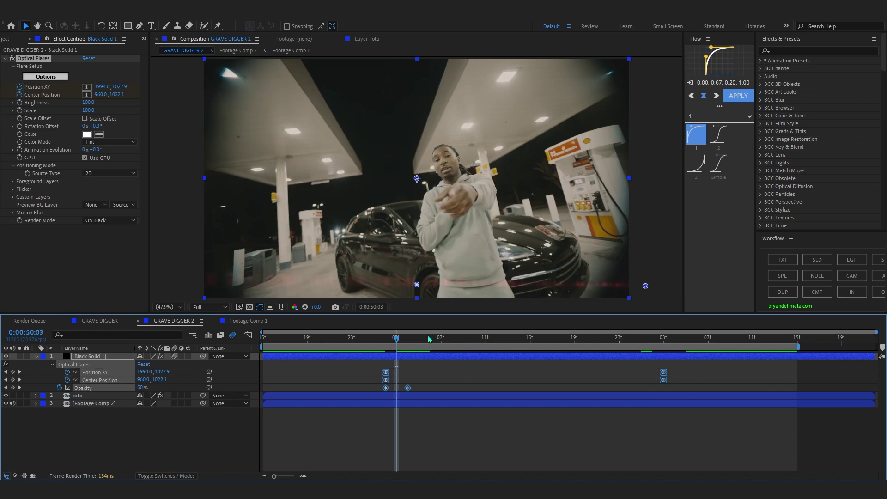
left_click_drag(409, 339, 652, 389)
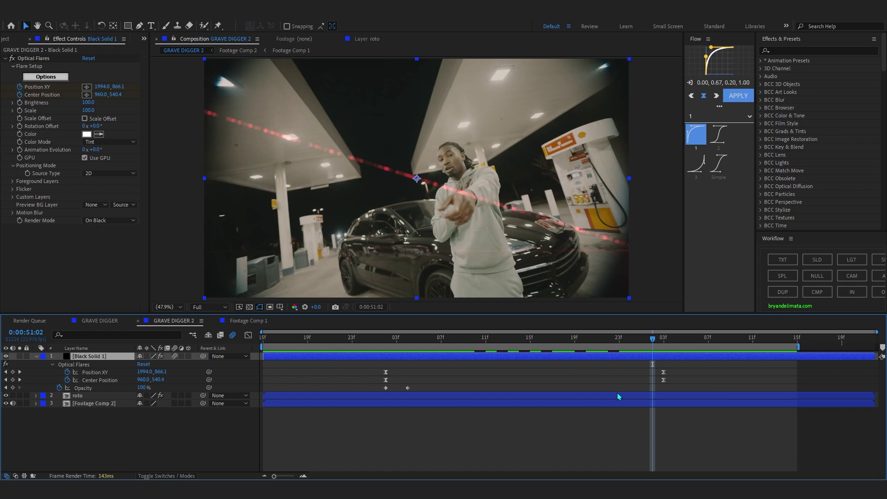
Step: Duplicate the black solid, remove the copy's Position XY and Center Position animation, and move its flare to about 218, 1058
key("ctrl+d")
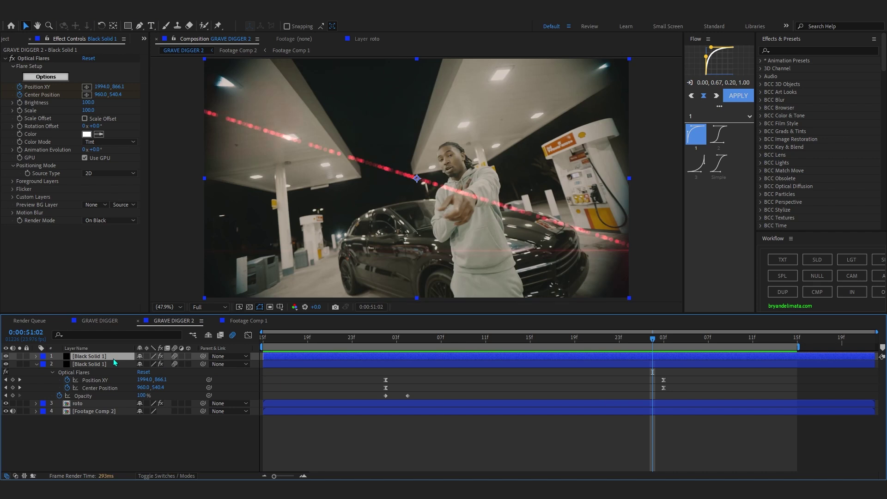
left_click(33, 161)
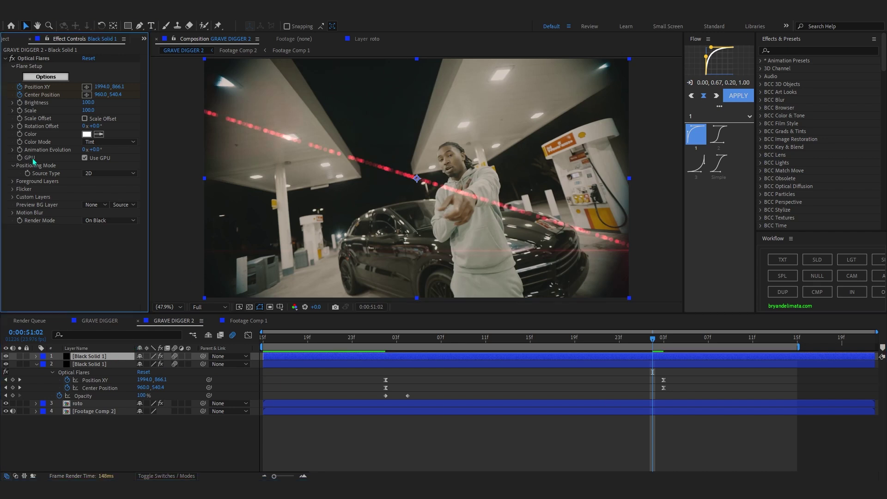
left_click(22, 89)
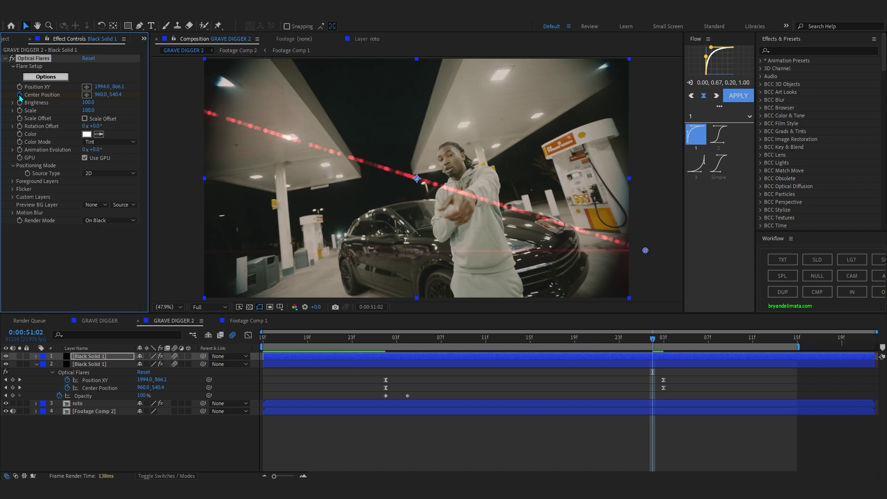
mouse_move(642, 253)
left_mouse_down()
mouse_move(542, 279)
mouse_move(307, 303)
mouse_move(252, 294)
left_mouse_up()
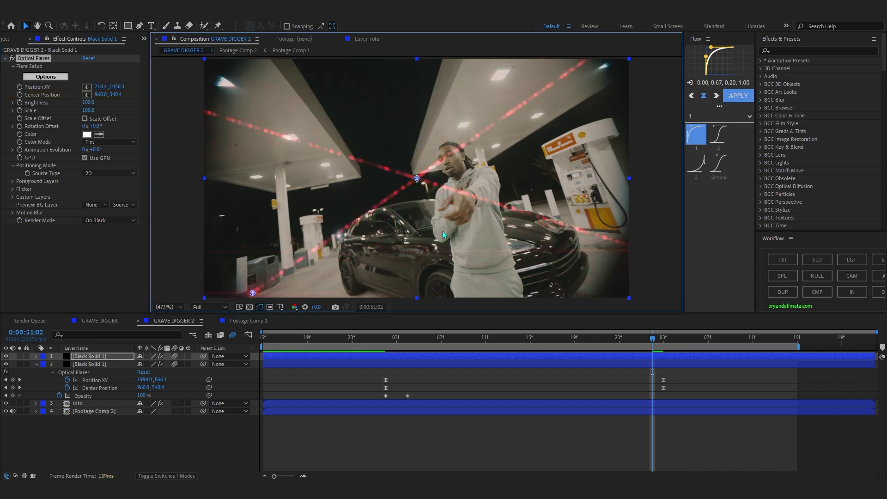
Step: Set the duplicate flare's Position XY to 158.4, 1134.3 and Center Position to 1216.0, 559.4, and check the crossing beams
scroll(383, 211, "down", 2)
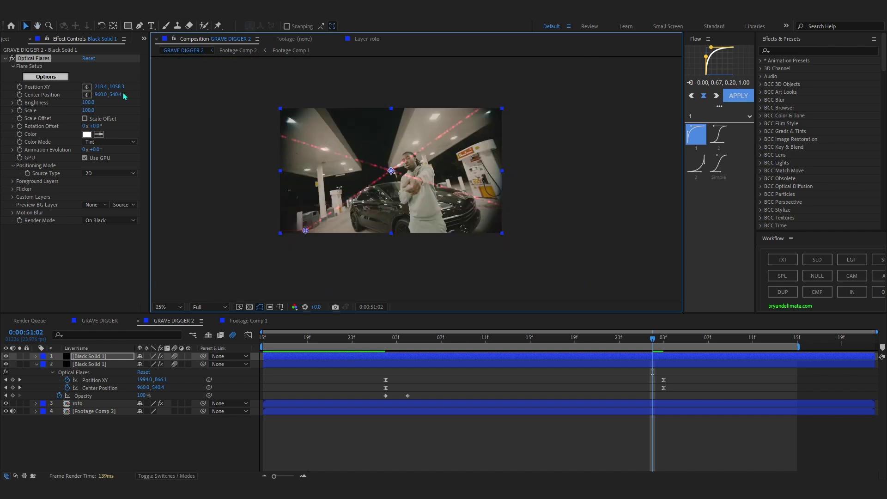
left_click_drag(115, 86, 61, 55)
left_click_drag(116, 95, 139, 92)
scroll(416, 178, "up", 2)
left_click_drag(367, 179, 387, 169)
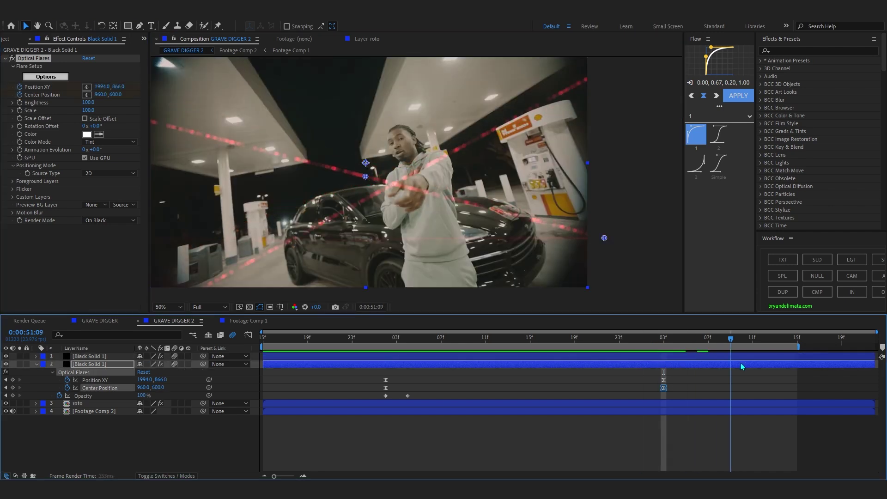
left_click_drag(740, 364, 586, 356)
Step: Rename the upper solid Laser 2 and the original solid Laser 1, and collapse the Laser 1 properties
left_click(89, 356)
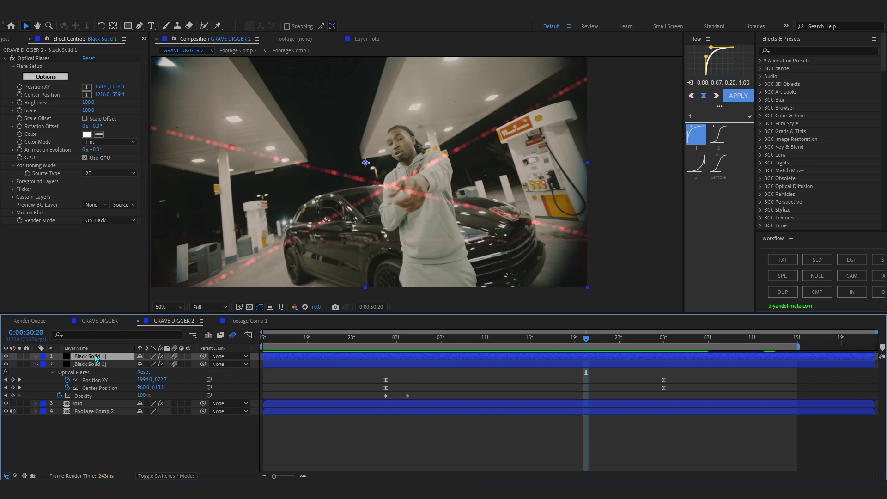
key("Return")
type("La")
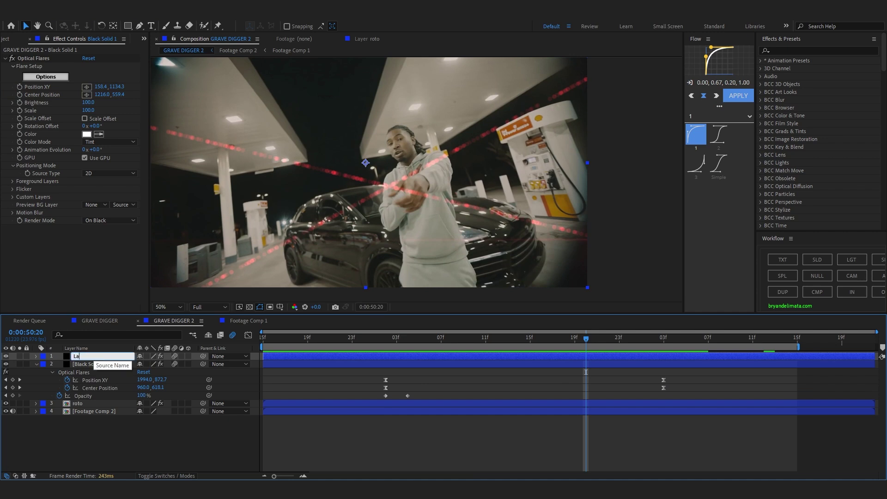
type("ser 2")
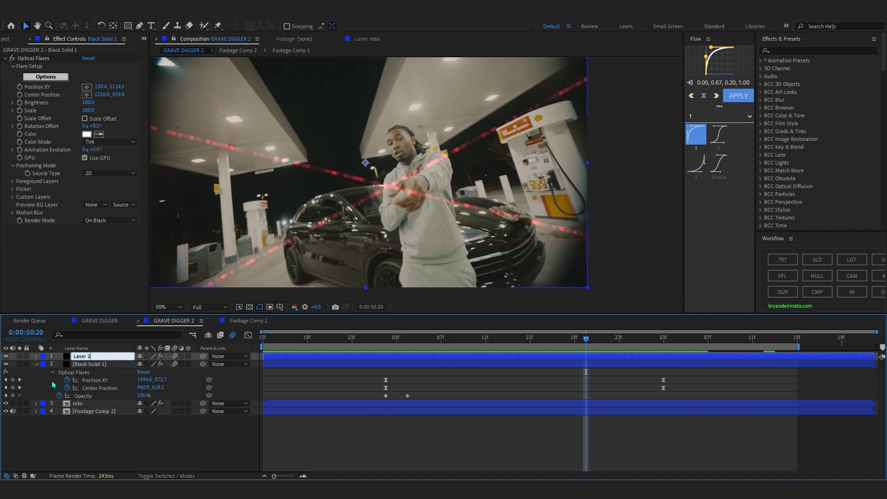
left_click(91, 365)
key("Return")
type("Laser 1")
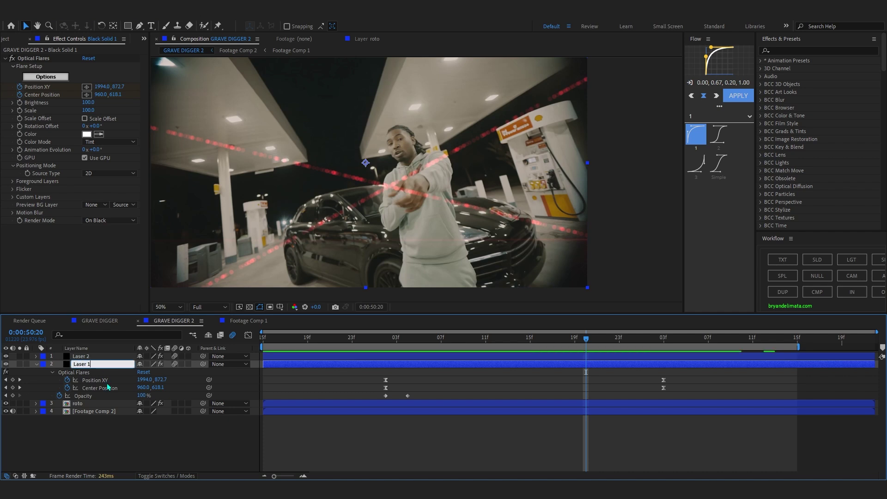
left_click(88, 356)
left_click(37, 363)
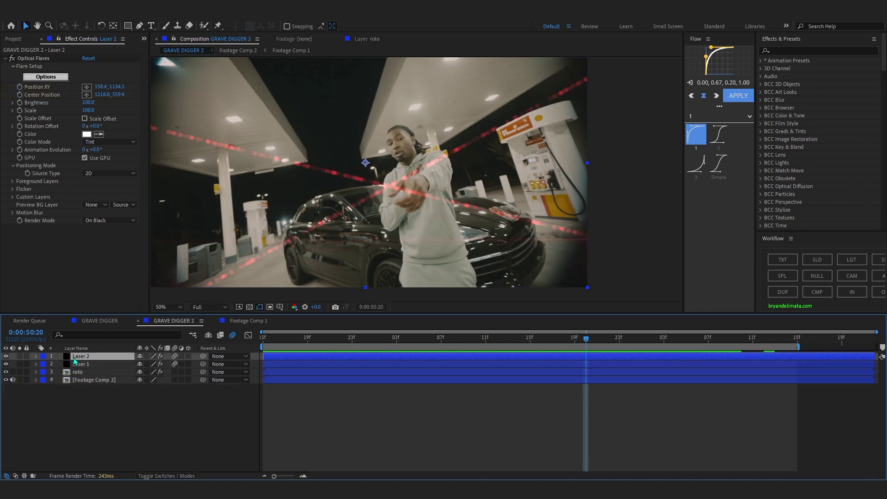
Step: Move the Laser 2 layer beneath the roto layer and check the beam behind the performer at 0:00:51:00
left_click_drag(83, 362, 98, 375)
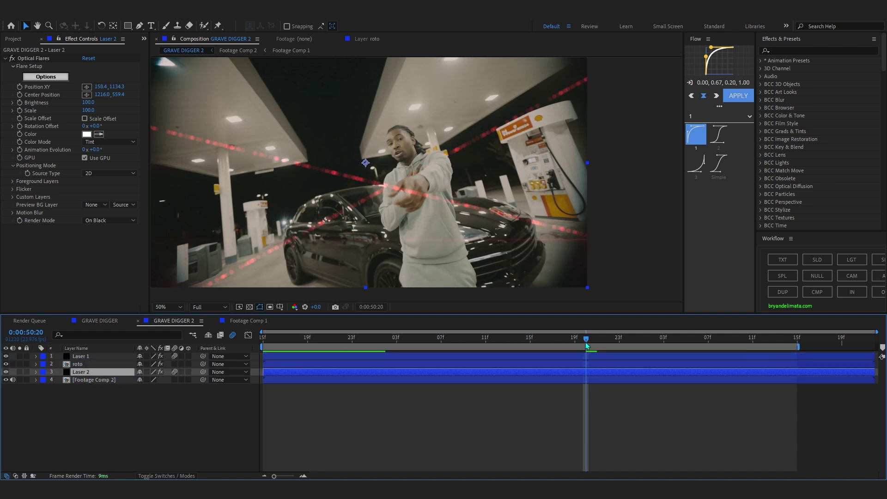
left_click_drag(583, 340, 631, 385)
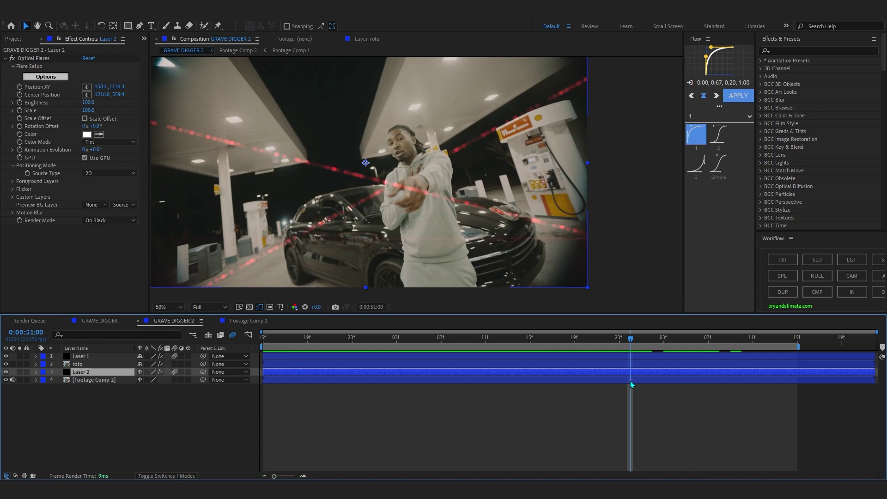
left_click(597, 356)
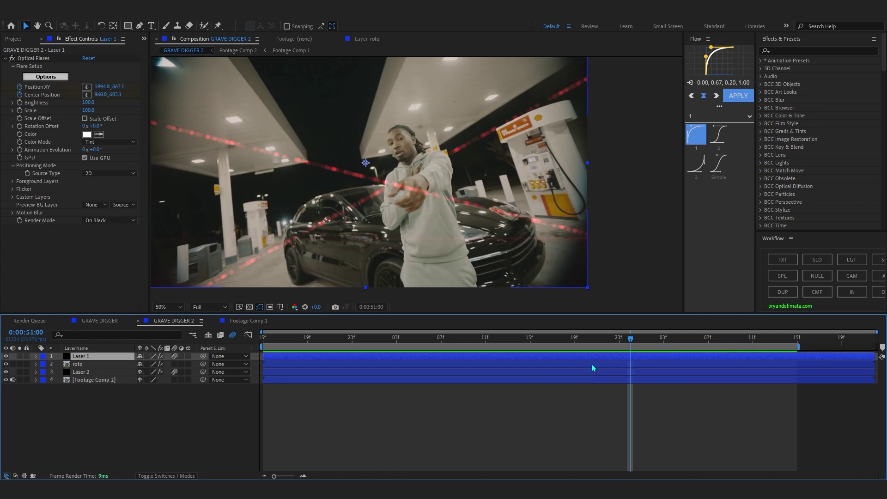
left_click(592, 372)
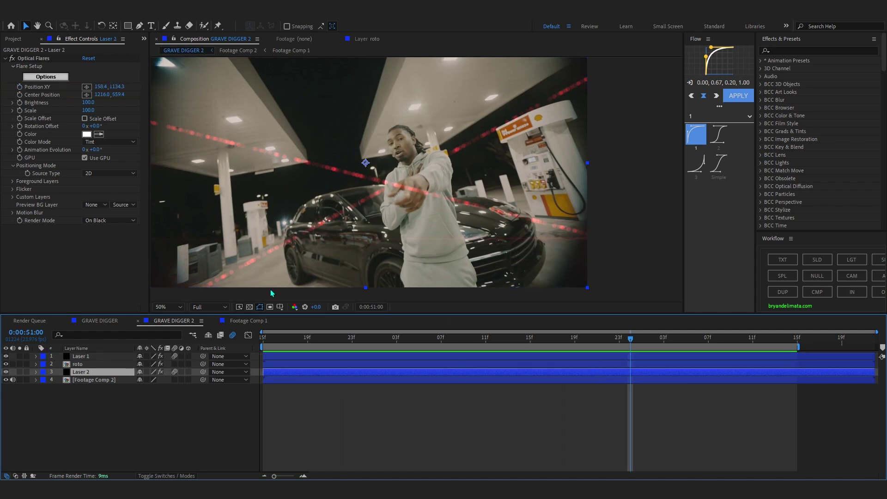
Step: Reveal Laser 1's keyframes, keyframe Laser 2's Position XY and Center Position at 0:00:51:03, and reveal Laser 2's keyframes
left_click(90, 358)
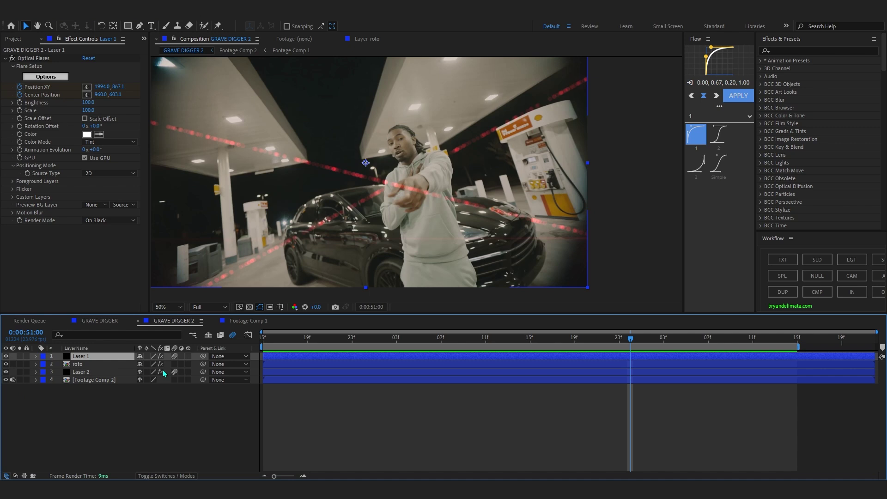
key("u")
left_click(629, 405)
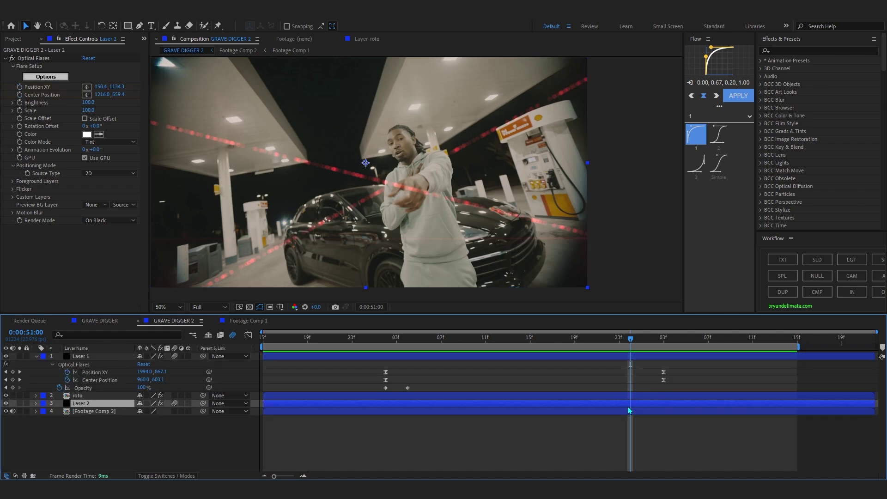
key("k")
left_click(33, 59)
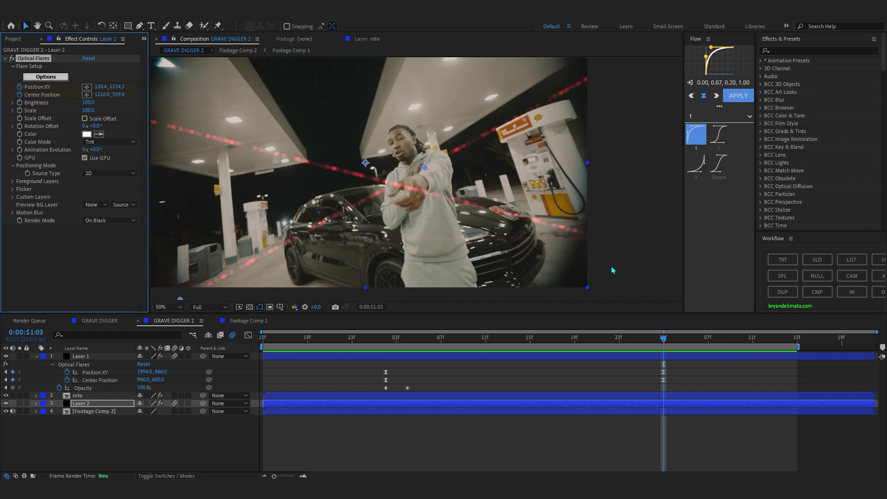
key("u")
Step: Key Laser 2's Center Position at 1216.0, 91.4, preview it, and align that starting keyframe to 0:00:50:02
key("j")
key("j")
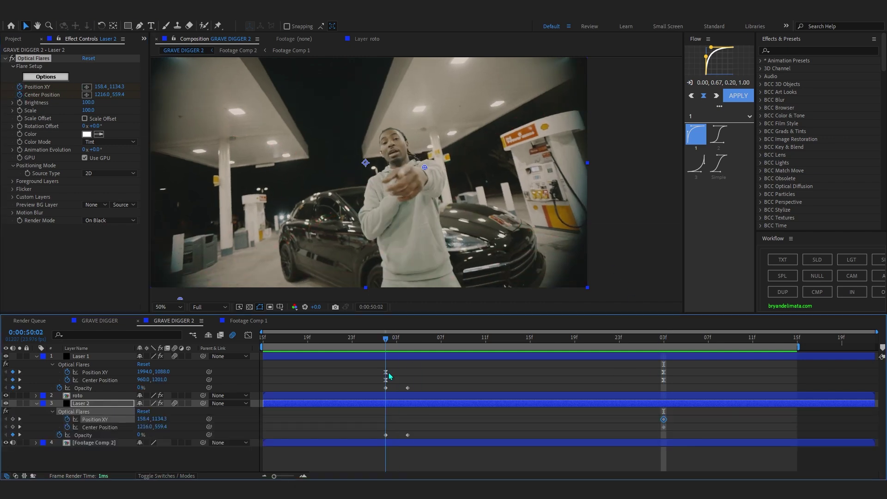
key("Page_Down")
left_click_drag(157, 427, 264, 427)
key("space")
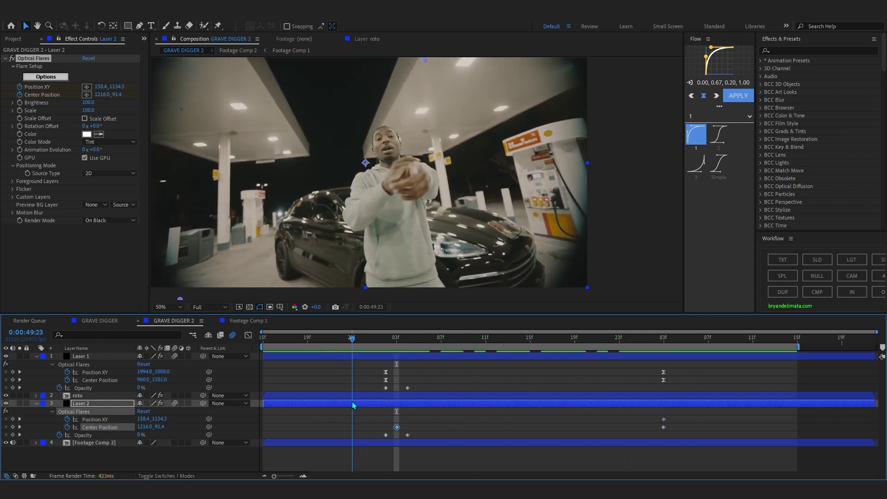
left_click_drag(396, 426, 386, 426)
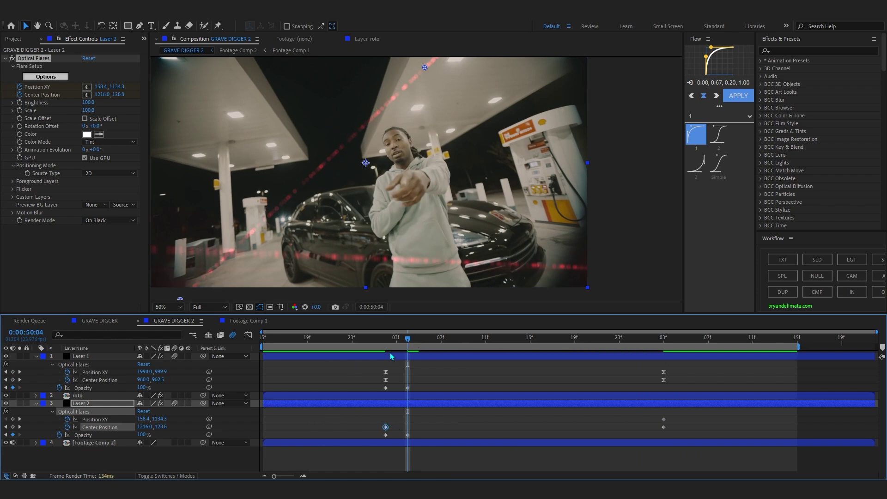
Step: At 0:00:50:03, move Laser 2's flare outside the frame to key Position XY at about -457.6, 627.3
key("j")
key("Page_Down")
scroll(299, 238, "down", 1)
left_click_drag(298, 239, 227, 185)
key("period")
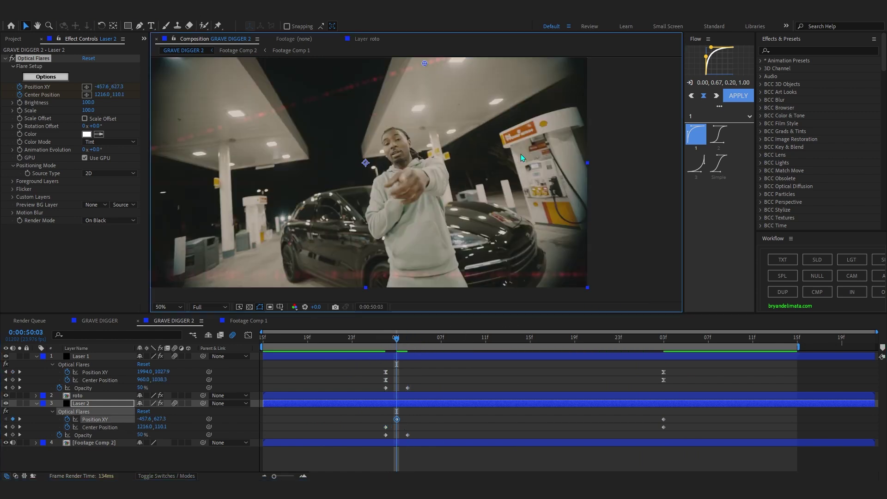
Step: Delete Laser 2's Position XY keyframe at 0:00:50:03 and preview the beam's movement through 0:00:51:03
left_click(397, 419)
key("Delete")
key("comma")
left_click(388, 341)
key("space")
left_click_drag(528, 359, 663, 354)
Step: Ease Laser 2's Center Position keyframes, shape their speed graph for a fast start and long slowdown, and preview the result
left_click_drag(672, 424, 368, 423)
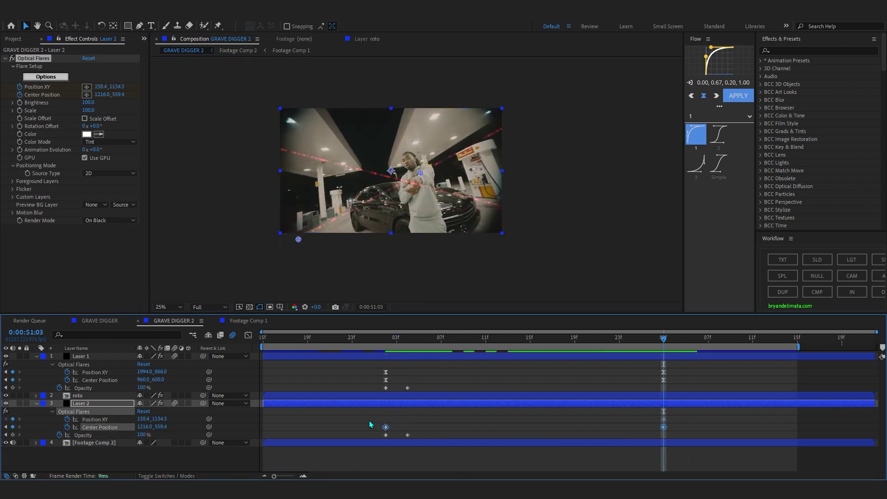
left_click(248, 334)
left_click(385, 450)
left_click_drag(435, 449, 377, 455)
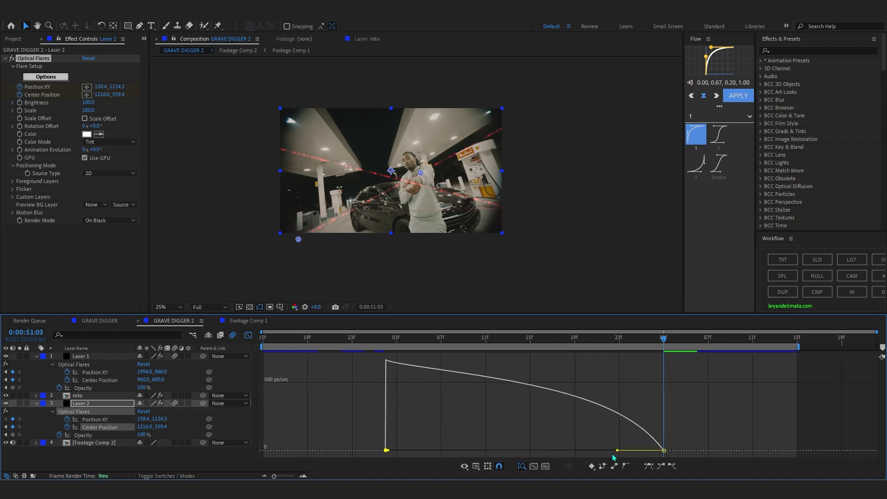
left_click_drag(617, 451, 524, 451)
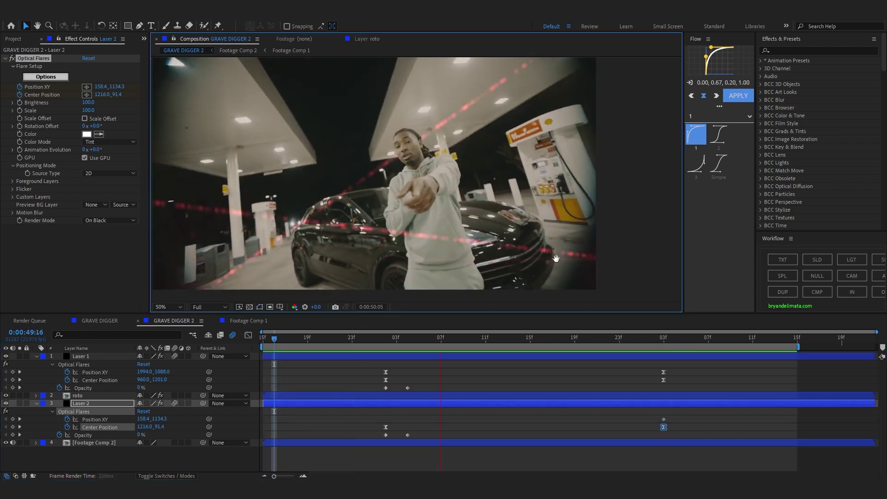
key("space")
key("space")
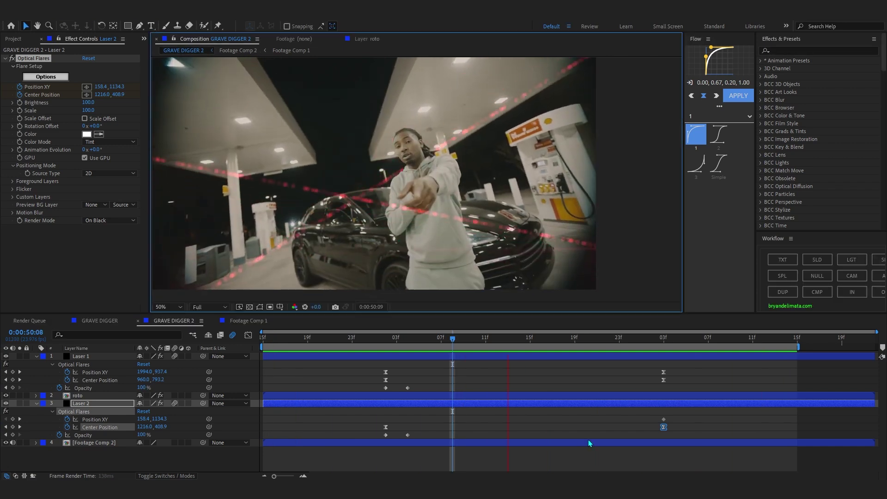
Step: Shift the Laser 2 layer four frames later so it starts at 0:00:49:19, and check the staggered beams
key("space")
left_click_drag(431, 402, 451, 403)
key("space")
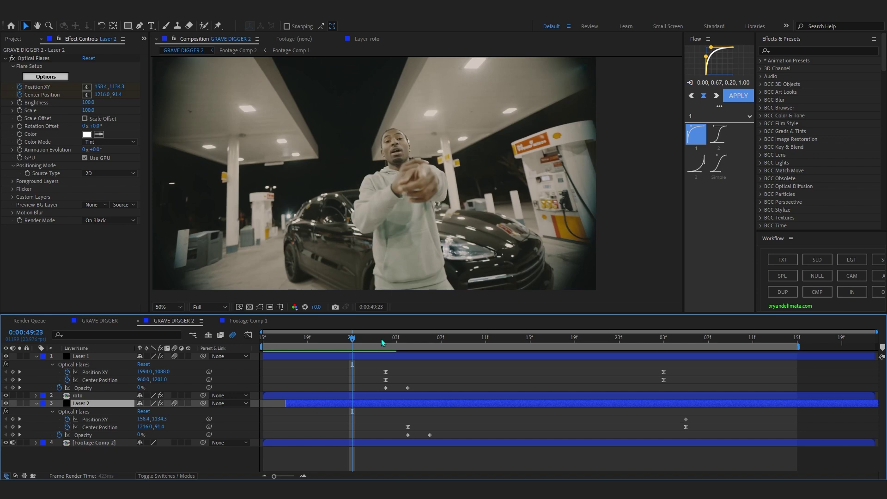
left_click(377, 338)
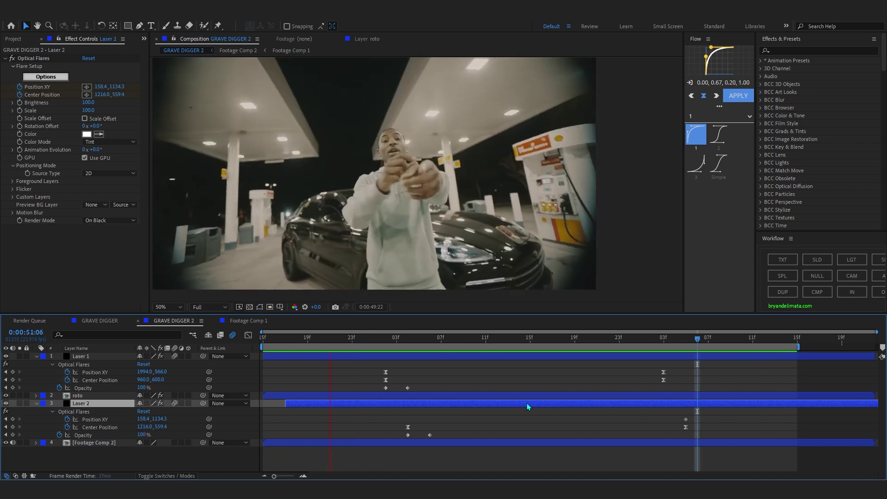
key("space")
left_click_drag(471, 406, 493, 403)
left_click(363, 339)
key("space")
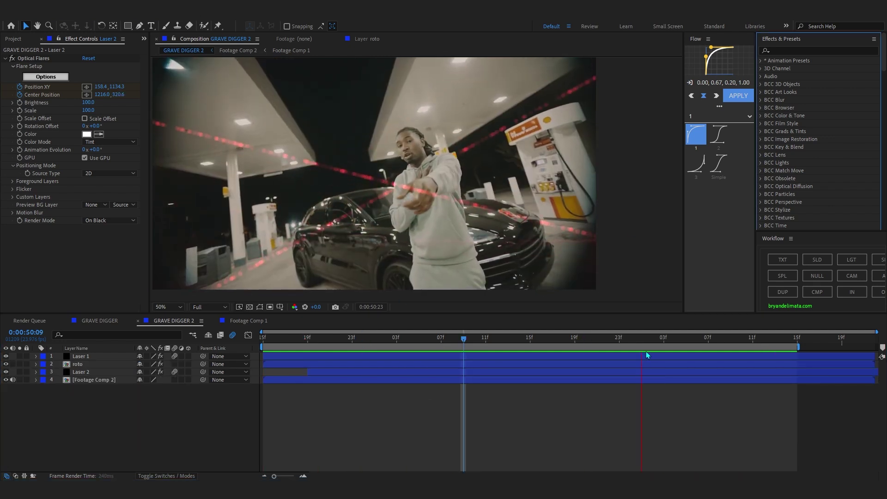
left_click(498, 339)
left_click_drag(497, 339, 625, 358)
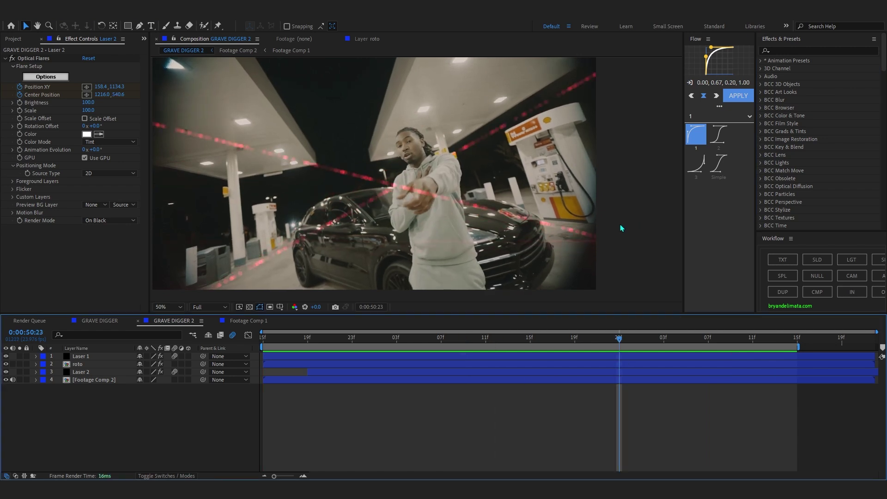
Step: Try Deep Glow on Laser 1 with Radius 667 and Threshold 22% plus raised Exposure, and disable the effect
left_click(106, 357)
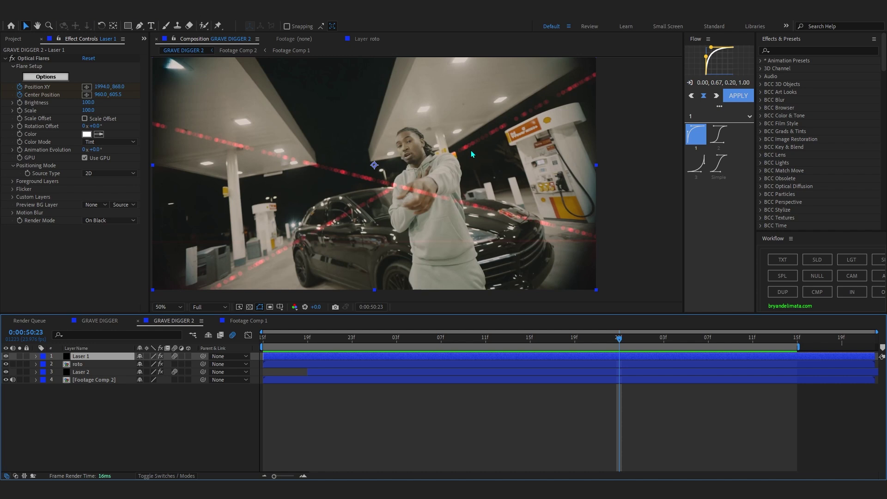
key("ctrl+space")
type("dee")
left_click(441, 150)
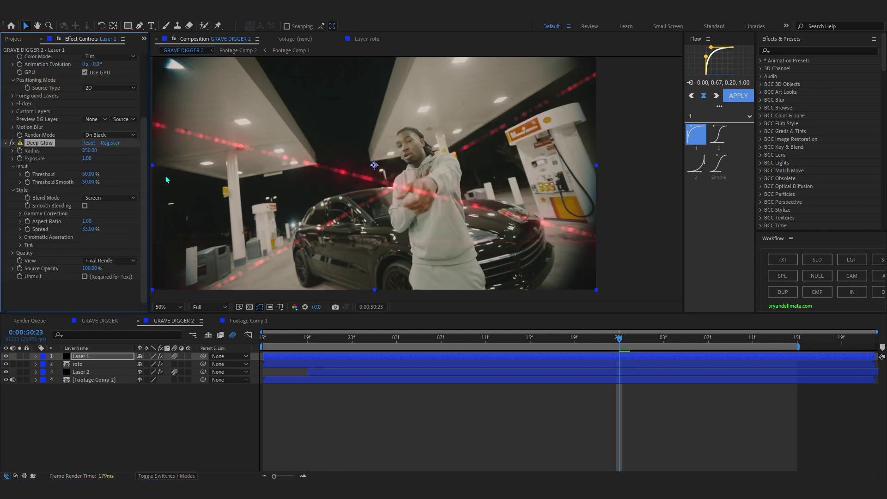
left_click_drag(313, 145, 275, 146)
left_click_drag(86, 158, 68, 174)
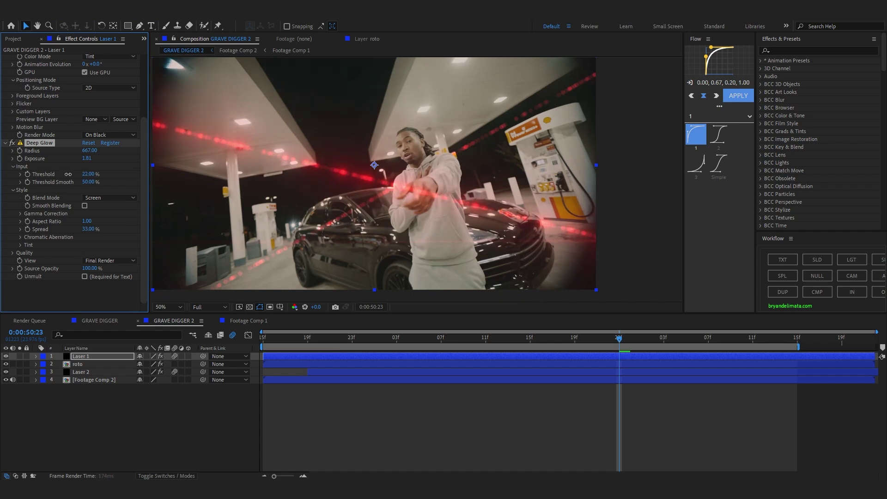
left_click(6, 142)
Step: Apply Optical Glow to Laser 1 with Amount 46, Size 298 and Highlights Only 15%
key("ctrl+space")
type("opt")
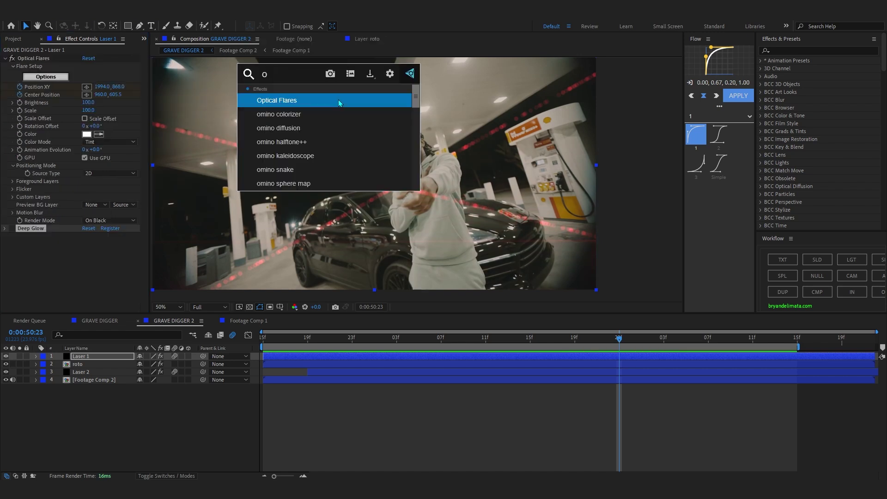
left_click(339, 118)
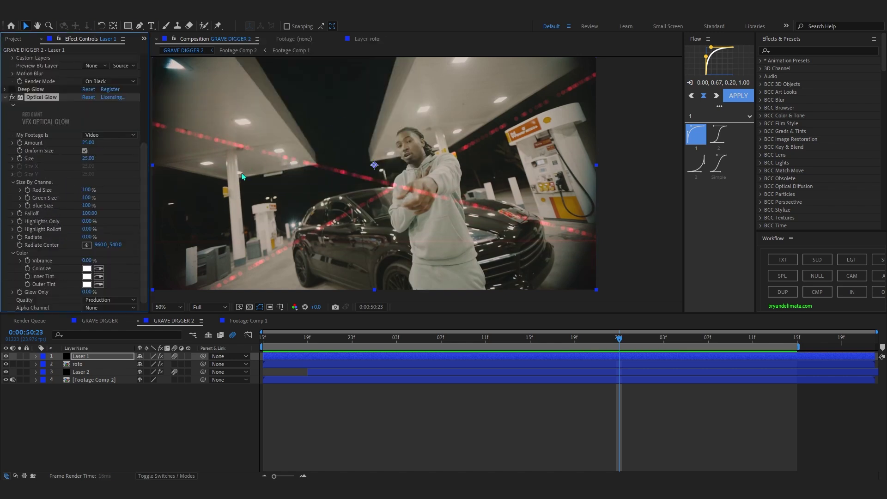
left_click_drag(89, 159, 127, 161)
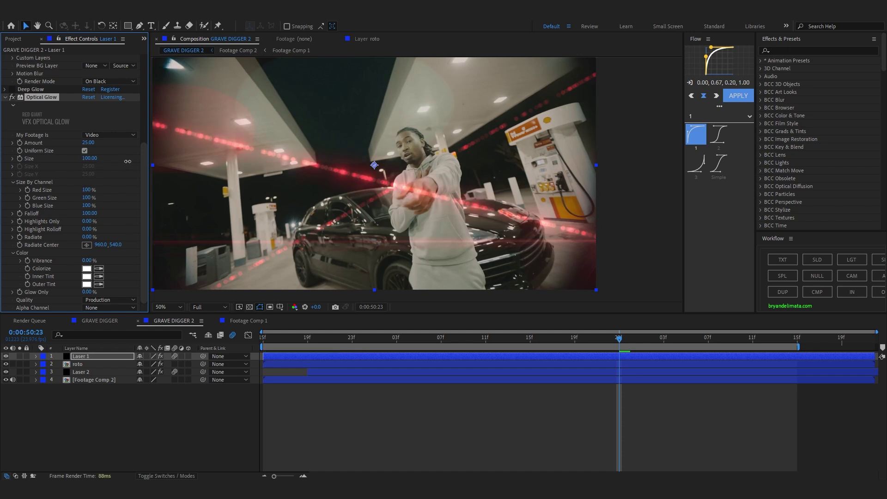
left_click(97, 222)
left_click_drag(93, 222, 100, 222)
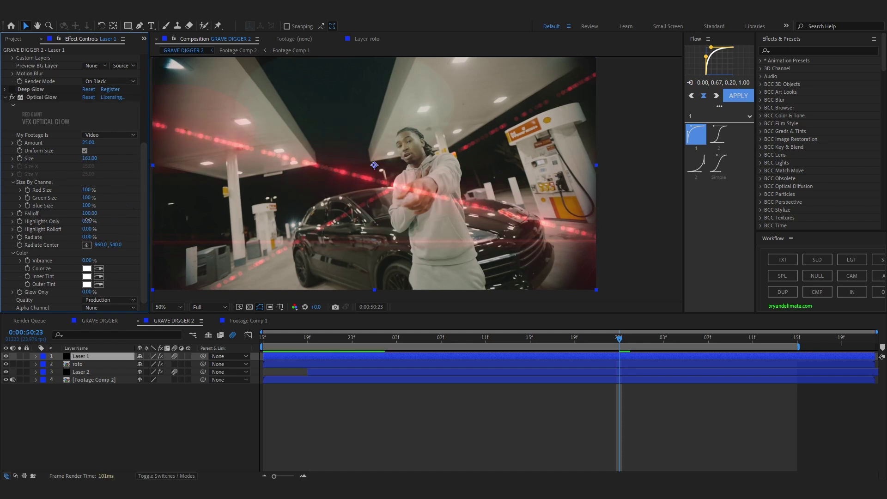
left_click_drag(90, 144, 99, 143)
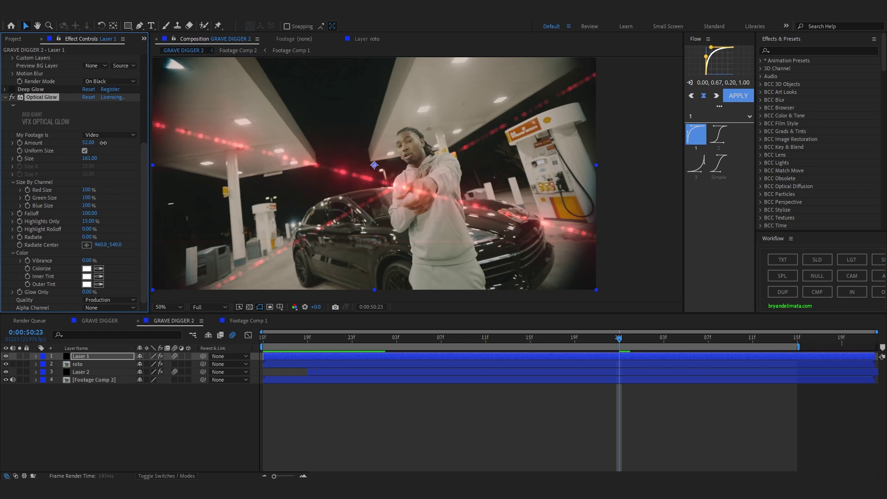
left_click_drag(89, 160, 155, 160)
Step: Set the Outer Tint of Laser 1's Optical Glow to red FF0909 and check the glow across the freeze frame
left_click(86, 285)
left_click(768, 144)
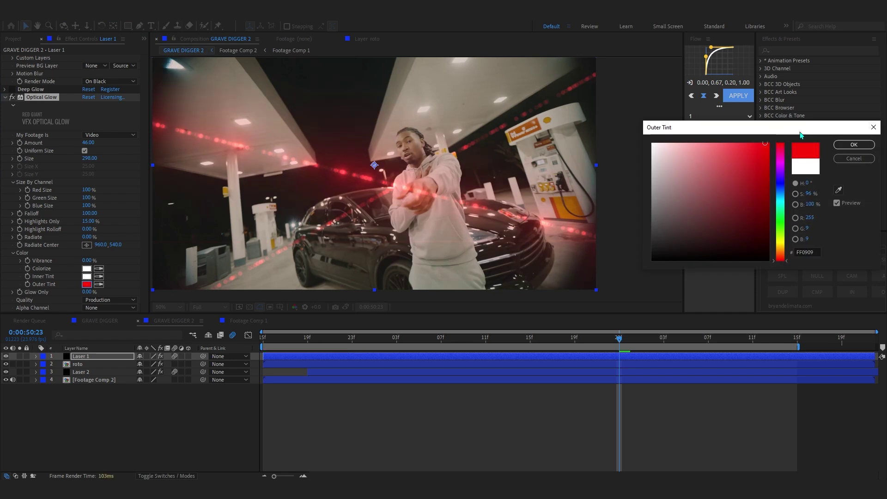
left_click(854, 144)
left_click_drag(596, 339, 678, 353)
Step: Copy Laser 1's Optical Glow effect with its settings onto the Laser 2 layer
scroll(508, 209, "up", 1)
scroll(509, 209, "down", 1)
left_click(36, 184)
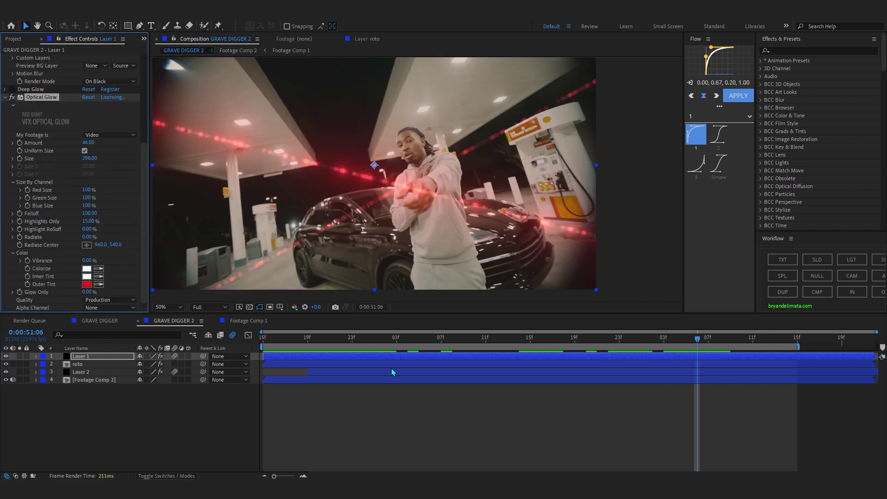
left_click(326, 371)
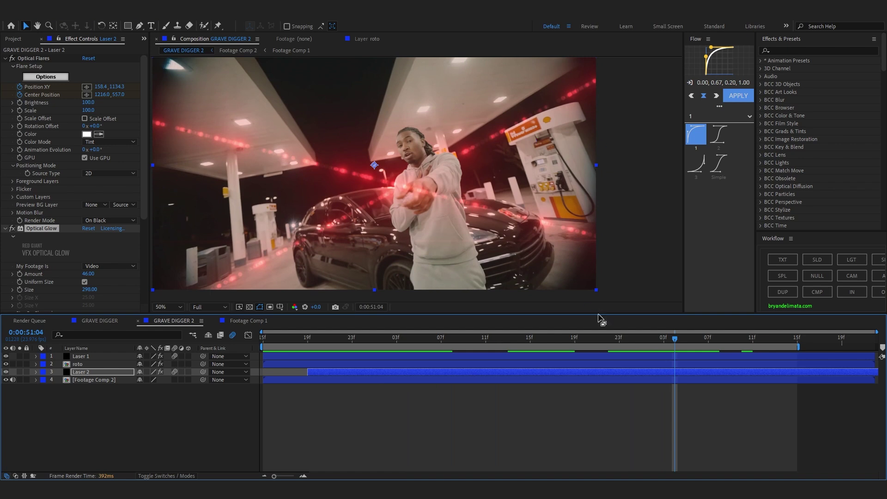
Step: Delete the disabled Deep Glow from Laser 1, collapse its remaining effects, and preview both glowing beams
left_click(594, 356)
scroll(32, 137, "down", 5)
scroll(41, 82, "up", 3)
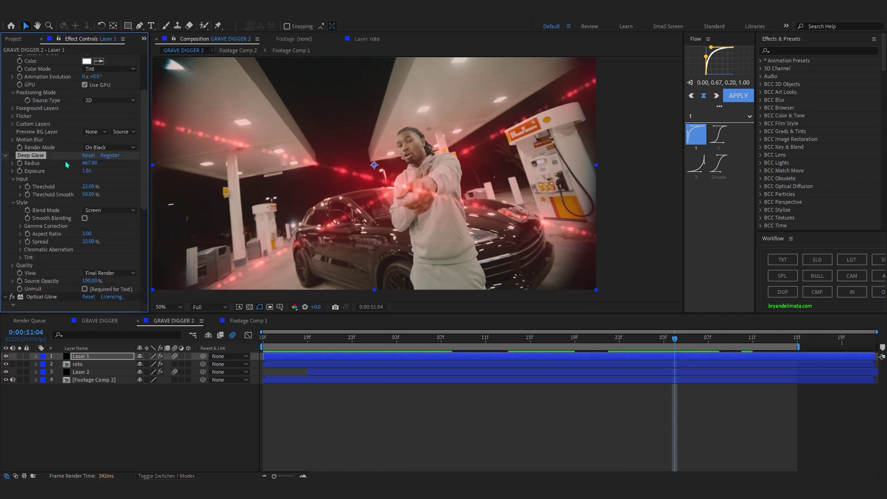
key("Delete")
scroll(59, 154, "up", 2)
left_click(5, 228)
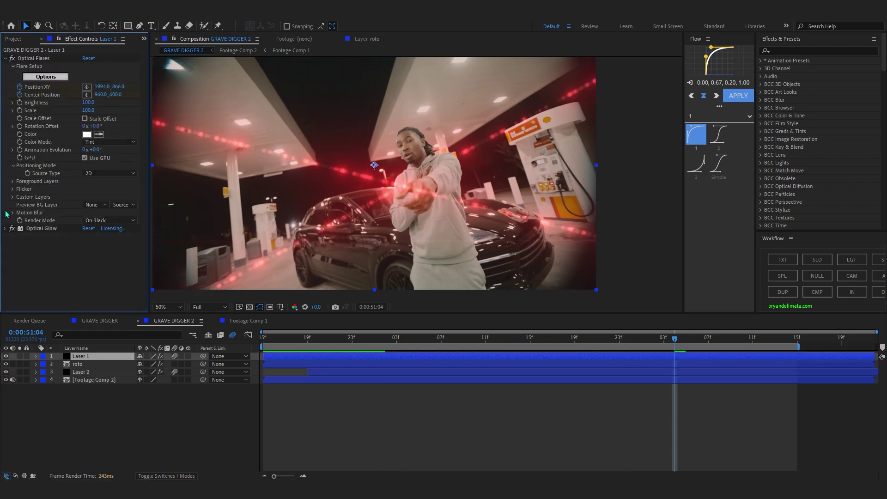
left_click(5, 58)
key("space")
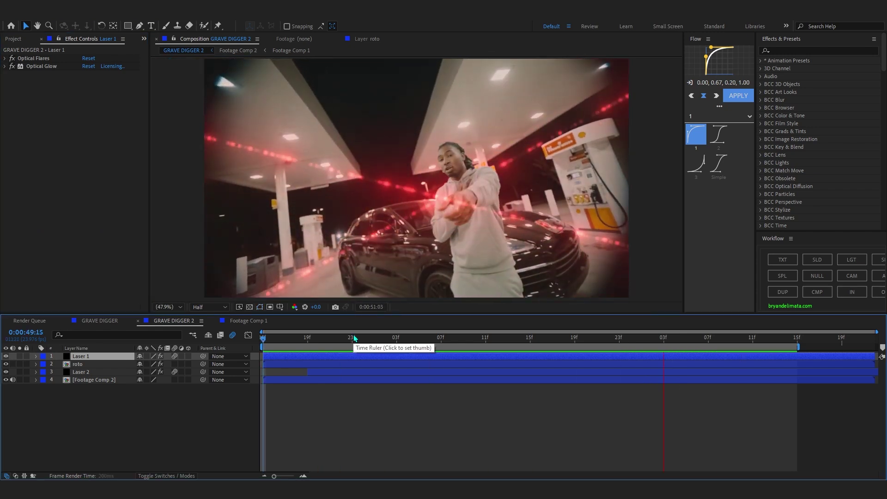
key("space")
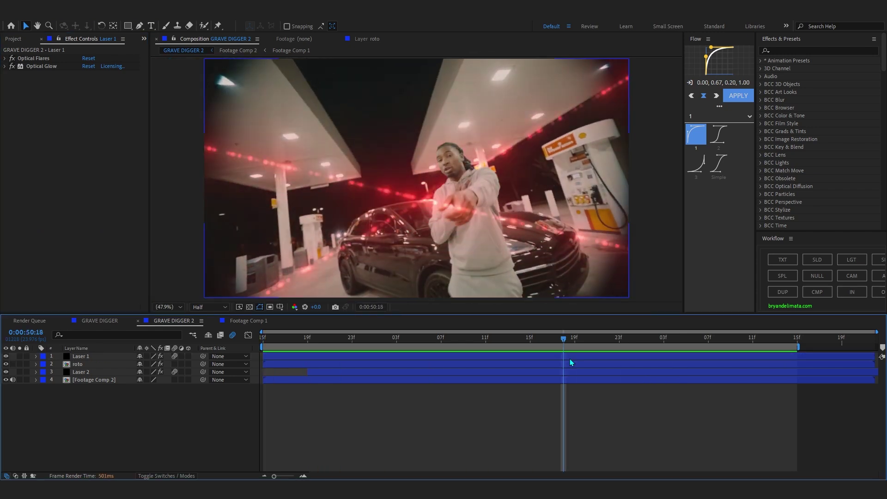
Step: Add an adjustment layer above all layers and apply the S_Hotspots effect to it at 0:00:50:00
left_click(94, 412)
right_click(125, 409)
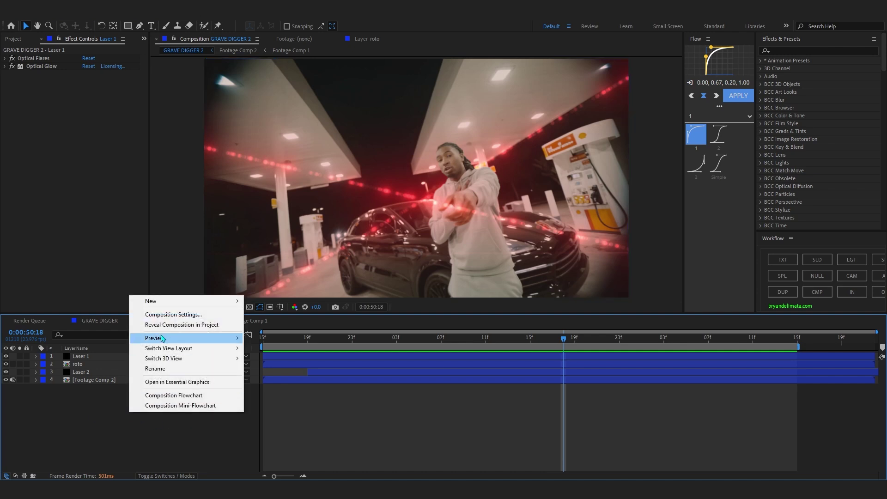
mouse_move(165, 303)
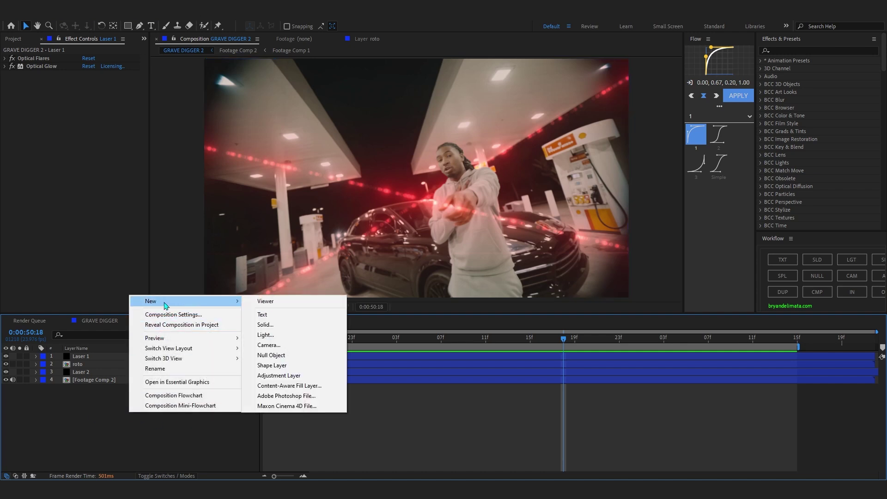
left_click(276, 376)
left_click_drag(391, 337, 345, 330)
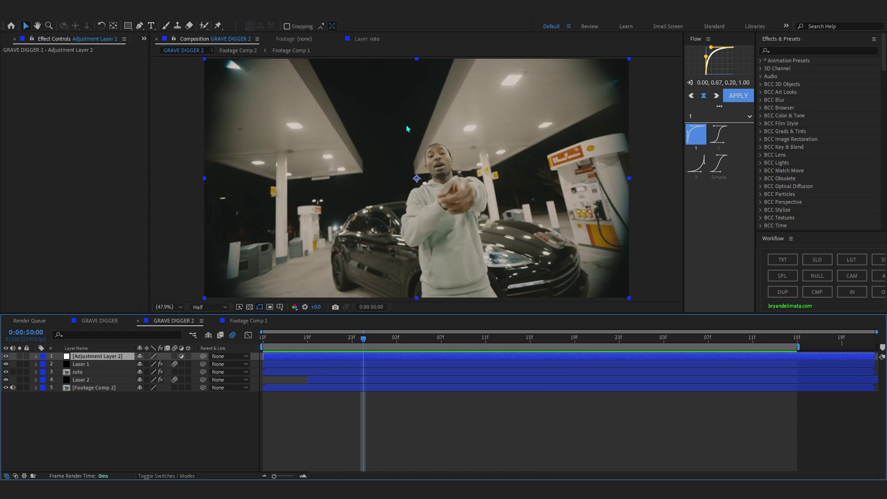
key("ctrl+space")
type("s_")
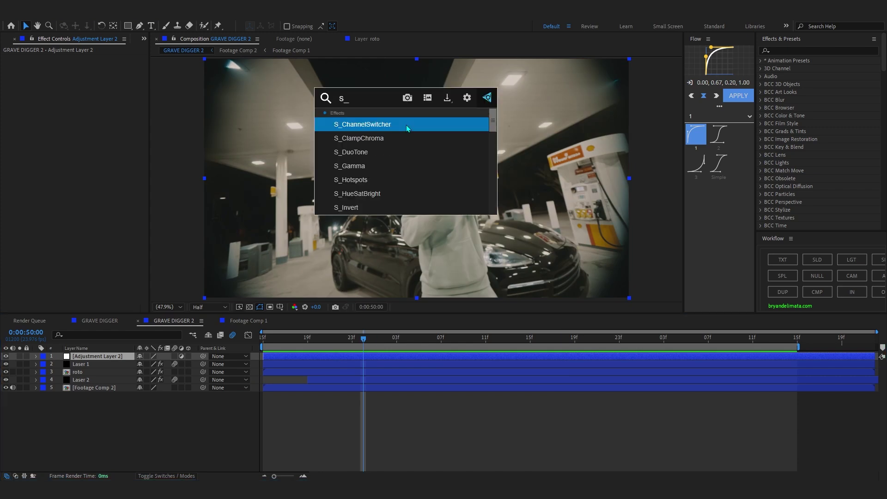
type("hot")
key("Return")
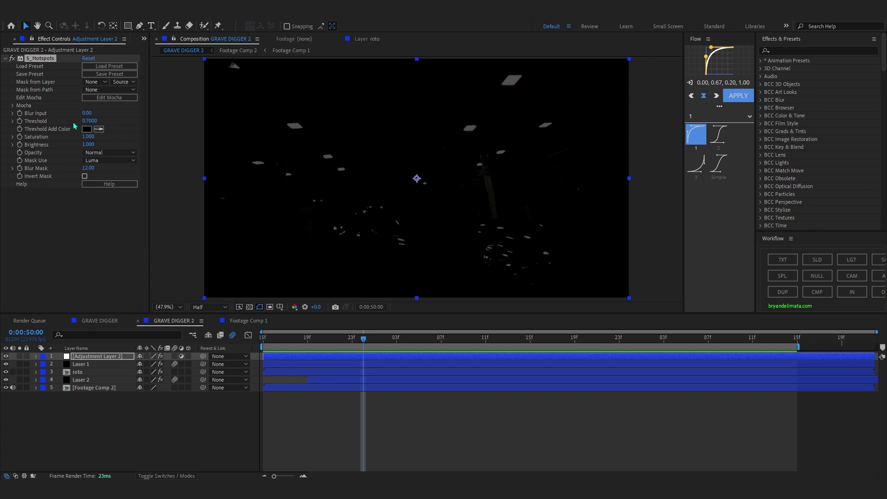
Step: Set the S_Hotspots Threshold to 0, keyframe it at 0:00:50:00, and reveal the keyframe in the timeline
left_click_drag(87, 121, 55, 125)
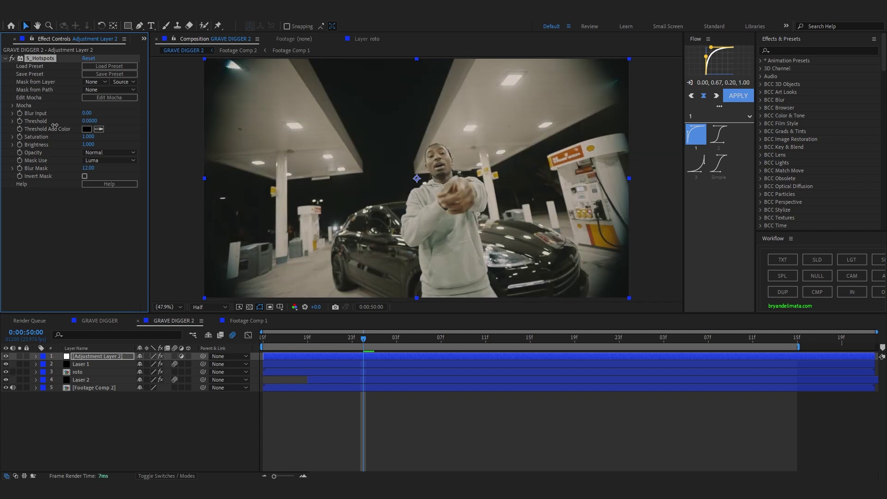
left_click(19, 122)
key("u")
key("space")
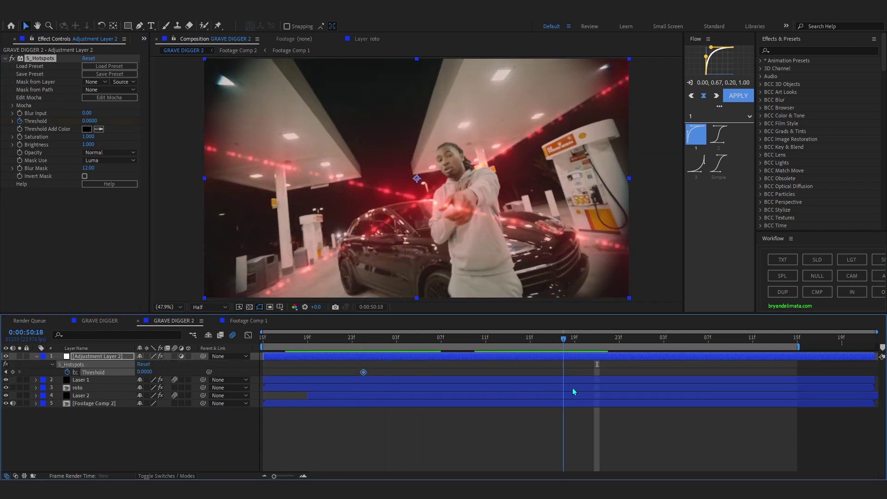
Step: Key a higher S_Hotspots Threshold at about 0:00:50:21 and Easy Ease both keyframes, with the first at about 0:00:49:23
mouse_move(144, 372)
left_mouse_down()
mouse_move(126, 380)
mouse_move(135, 381)
left_mouse_up()
left_click_drag(317, 363, 623, 386)
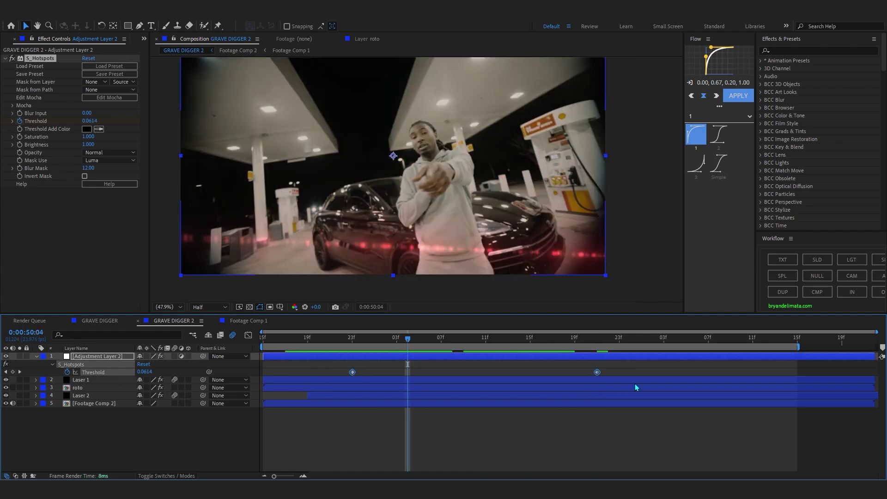
key("F9")
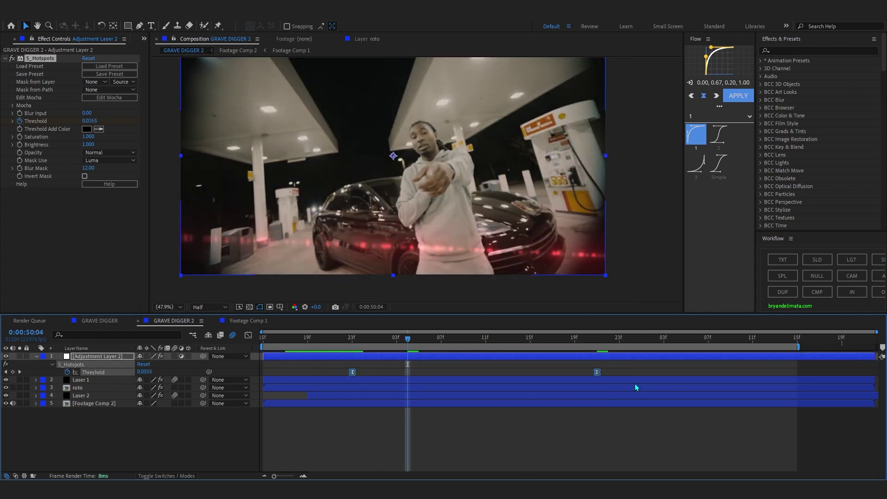
Step: Shape the Threshold speed graph into an early peak with a long slowdown, using about 92% influence on the final keyframe
left_click(248, 335)
left_click_drag(328, 421, 442, 453)
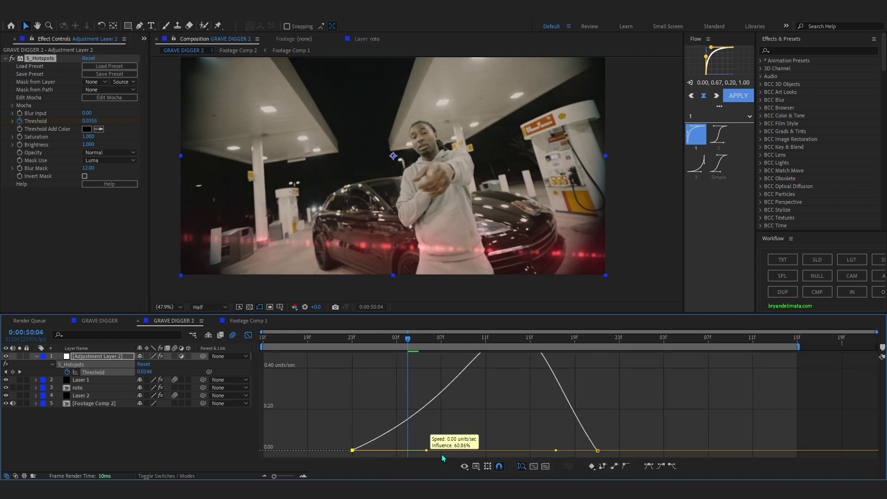
left_click_drag(555, 450, 402, 453)
left_click_drag(475, 454, 491, 452)
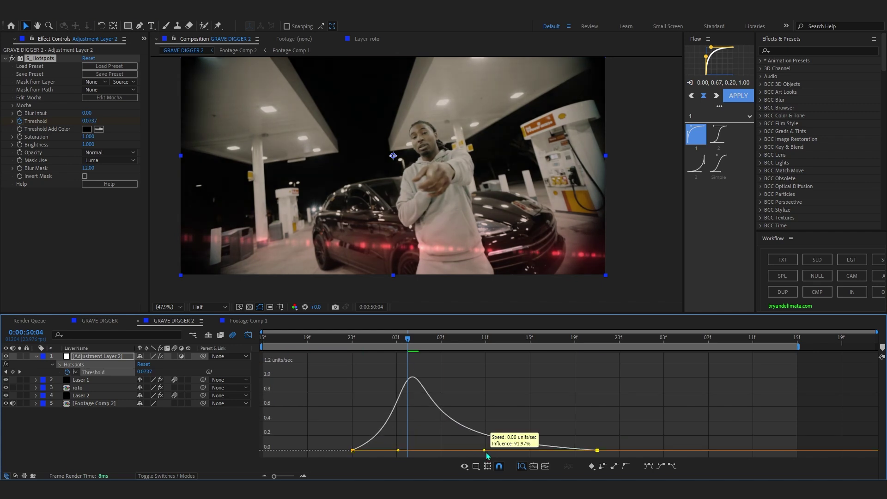
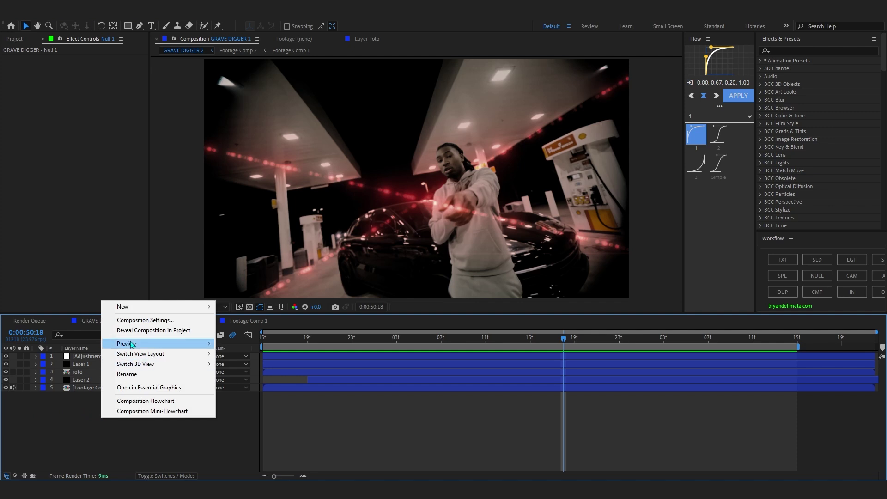
Step: Add a null object and parent the Laser 1, roto, Laser 2 and Footage Comp 2 layers to it
mouse_move(132, 310)
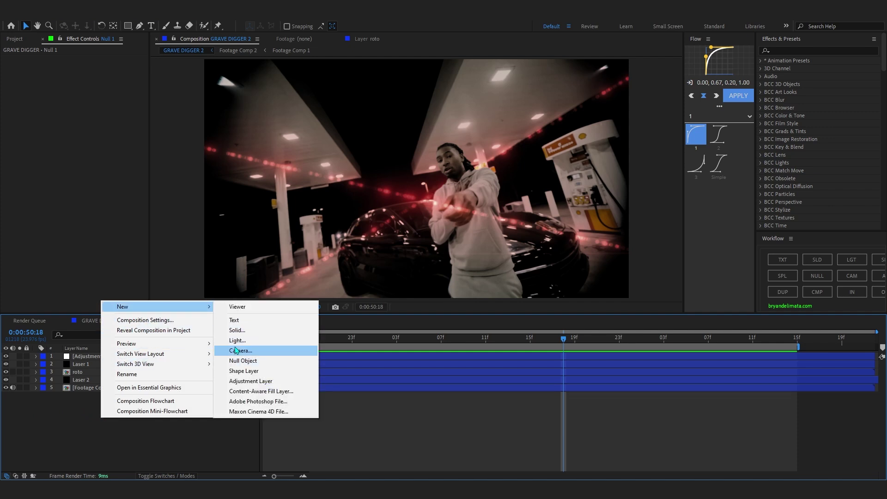
left_click(243, 360)
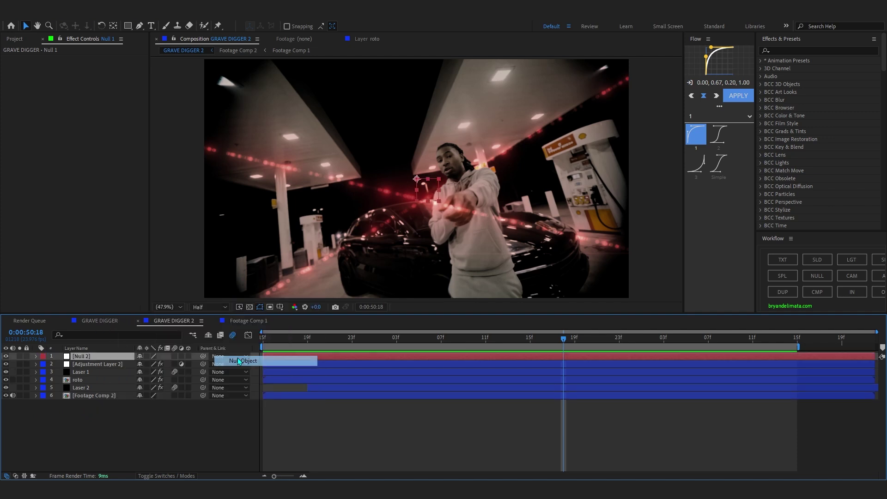
left_click(99, 370)
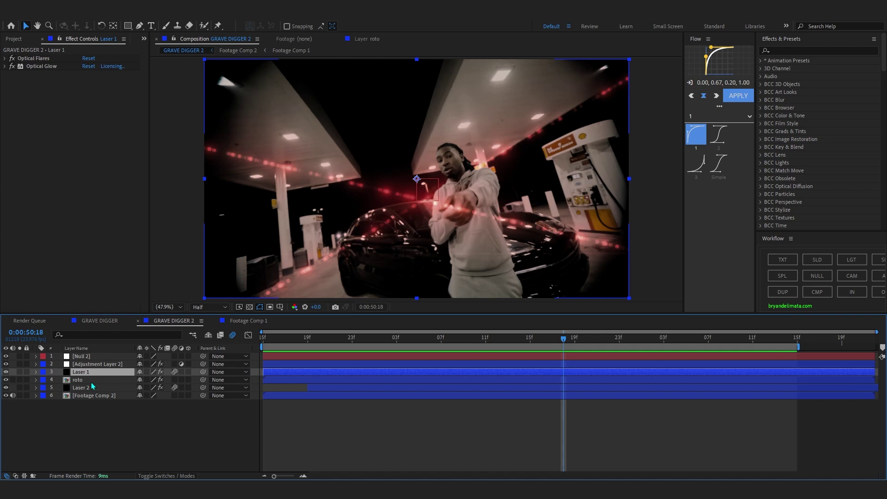
left_click(90, 381, "ctrl")
left_click(84, 389, "ctrl")
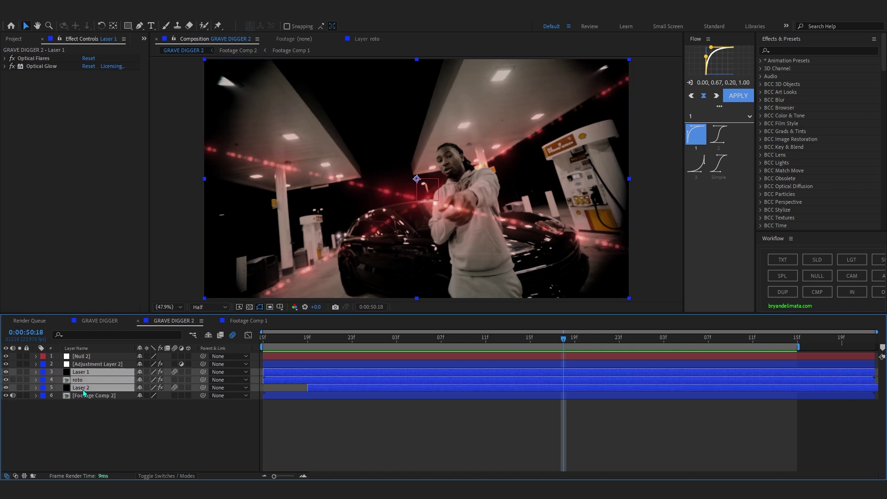
left_click(89, 396, "ctrl")
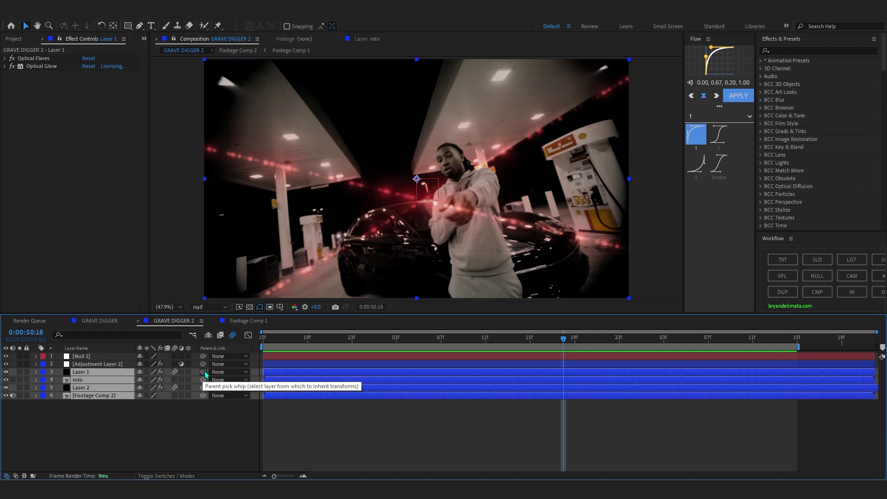
left_click_drag(202, 373, 105, 359)
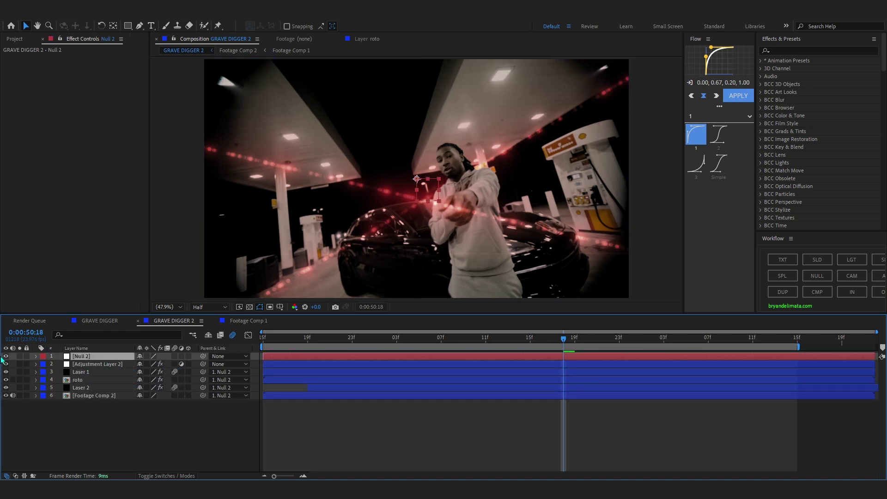
Step: Move the null's anchor point onto the performer's hands and keyframe its Scale at 100% at about 0:00:49:21
left_click(113, 26)
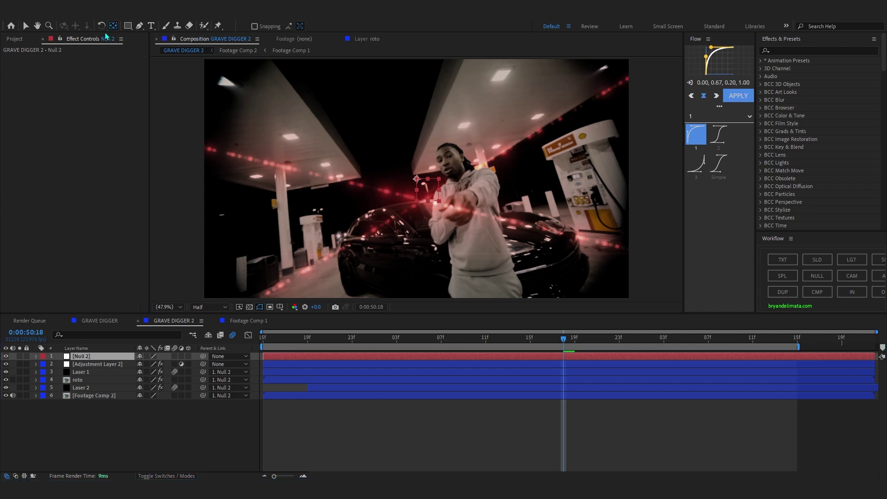
left_click_drag(416, 178, 479, 197)
left_click_drag(435, 339, 352, 394)
key("s")
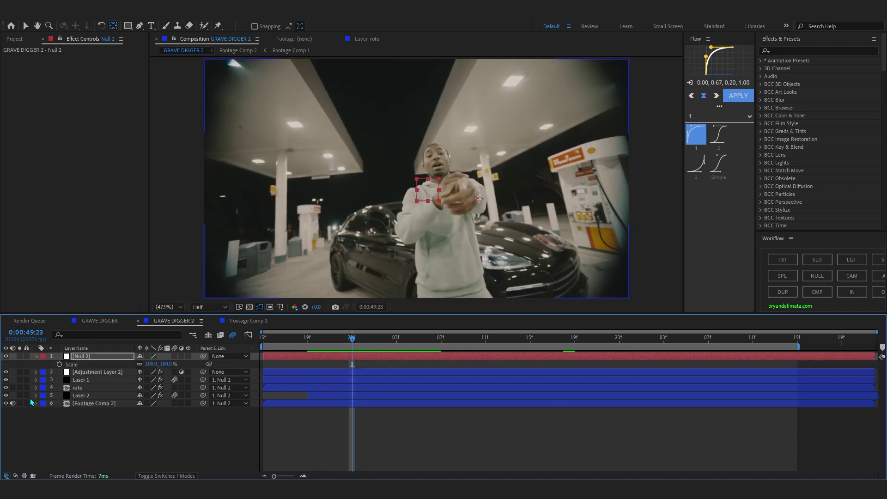
left_click(59, 364)
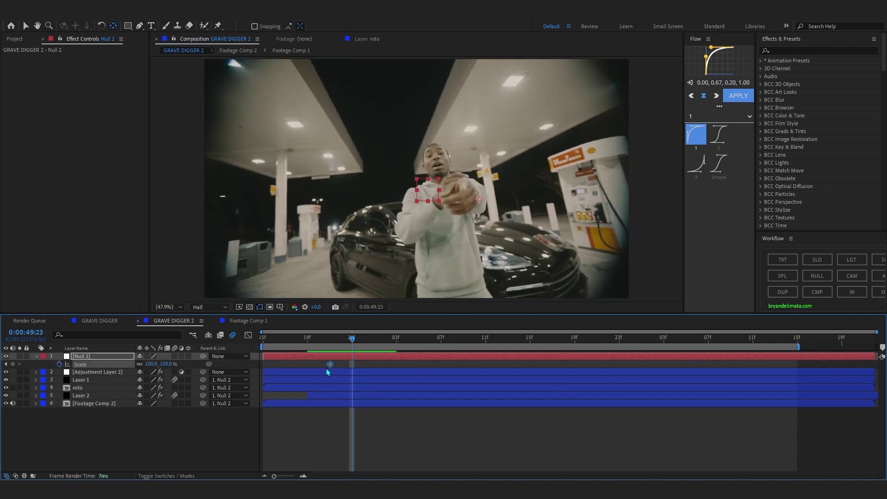
key("v")
key("space")
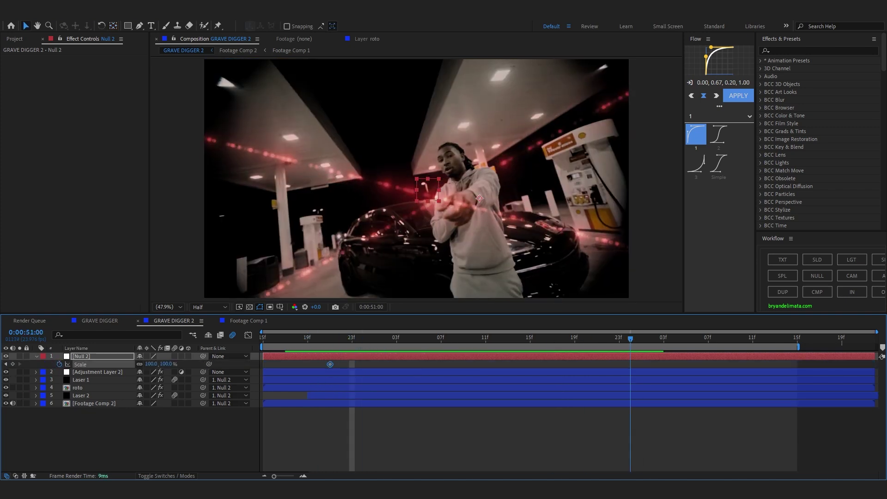
Step: Shift the null's anchor point slightly lower and key its Scale at 157% at 0:00:51:01
left_click_drag(151, 364, 175, 365)
key("ctrl+z")
left_click(113, 26)
left_click_drag(480, 198, 478, 214)
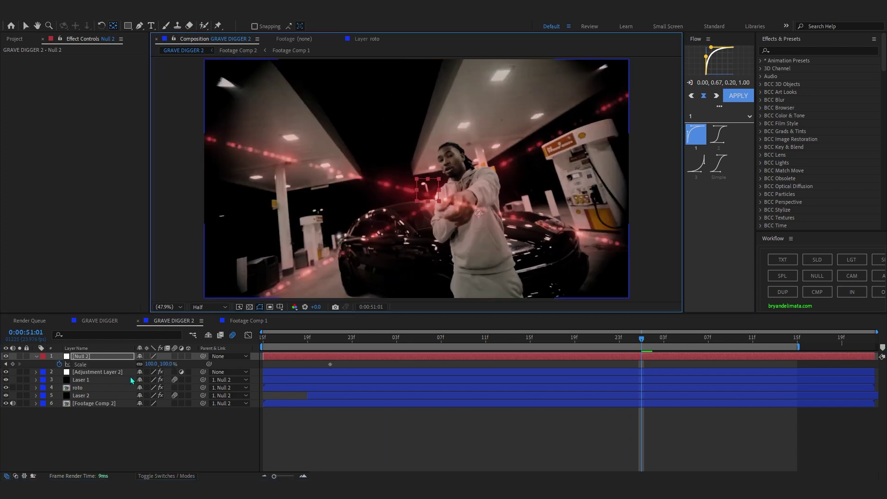
left_click_drag(158, 364, 184, 366)
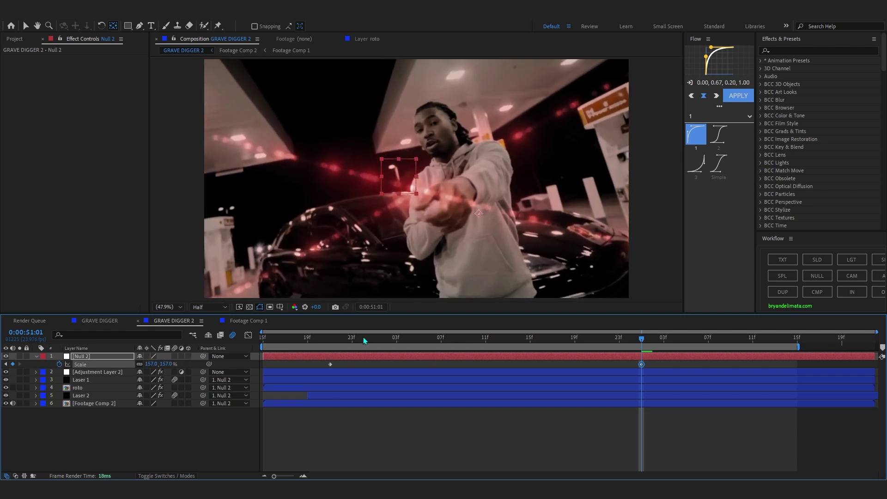
Step: Easy Ease both Scale keyframes of the null, reshape their speed graph for a long slowdown, and preview the zoom
left_click_drag(363, 341, 407, 341)
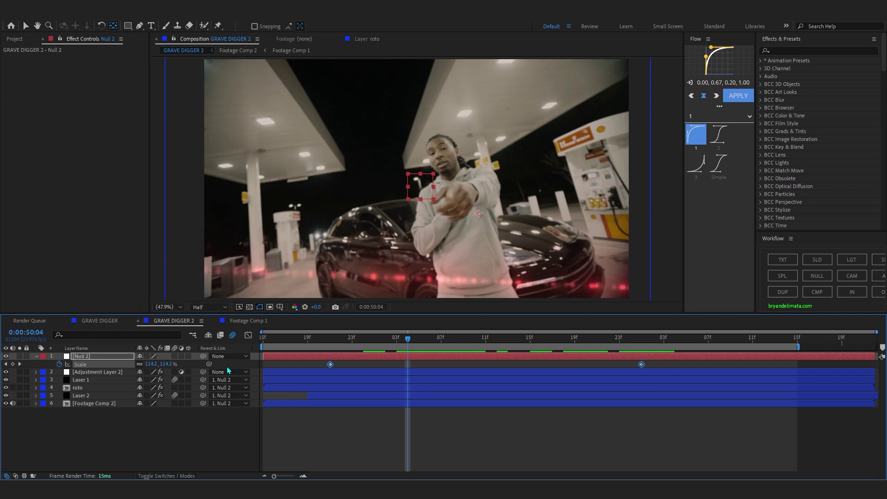
key("F9")
left_click_drag(385, 342, 408, 342)
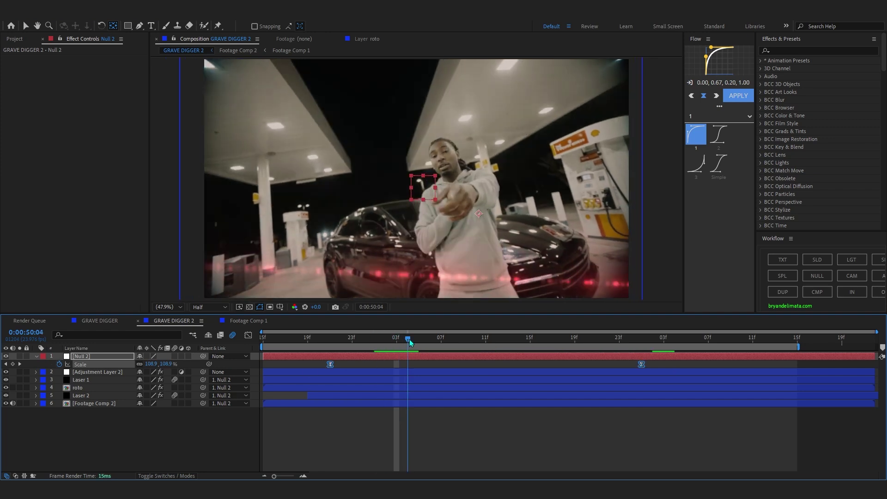
left_click(248, 335)
left_click_drag(688, 408, 433, 451)
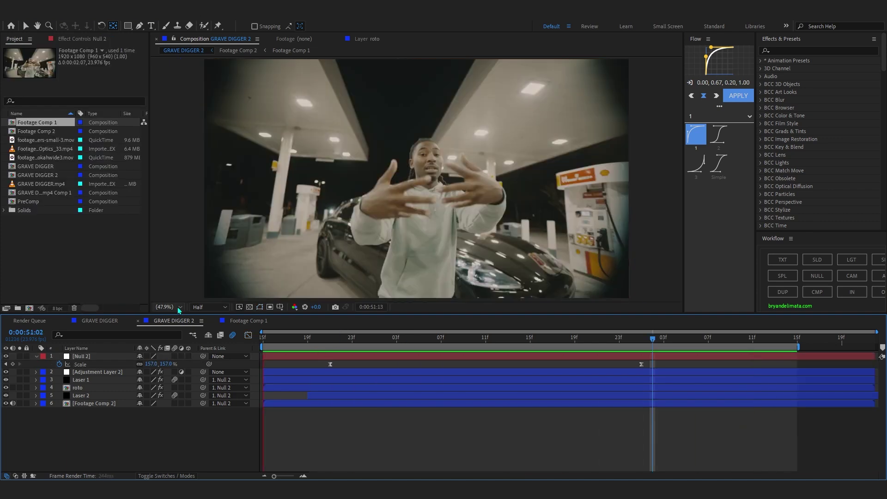
key("space")
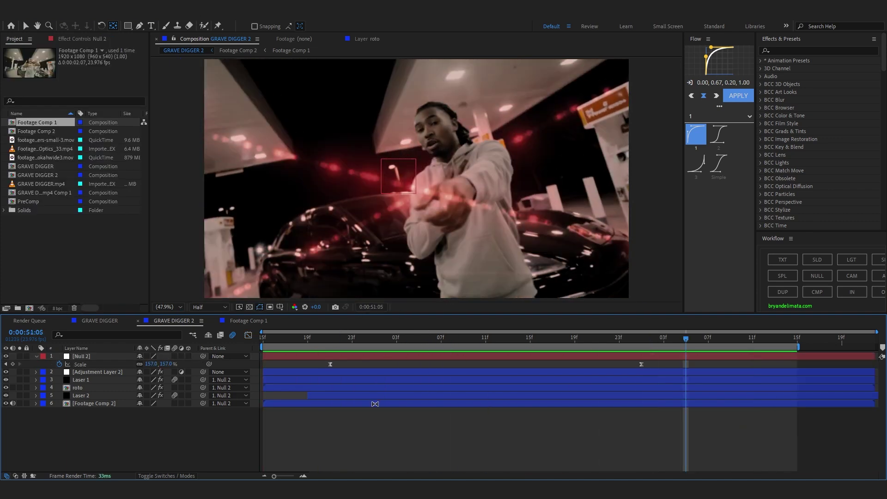
Step: Enable motion blur on the Footage Comp 2 and roto layers and check the zoom near its start
left_click(174, 404)
left_click(175, 387)
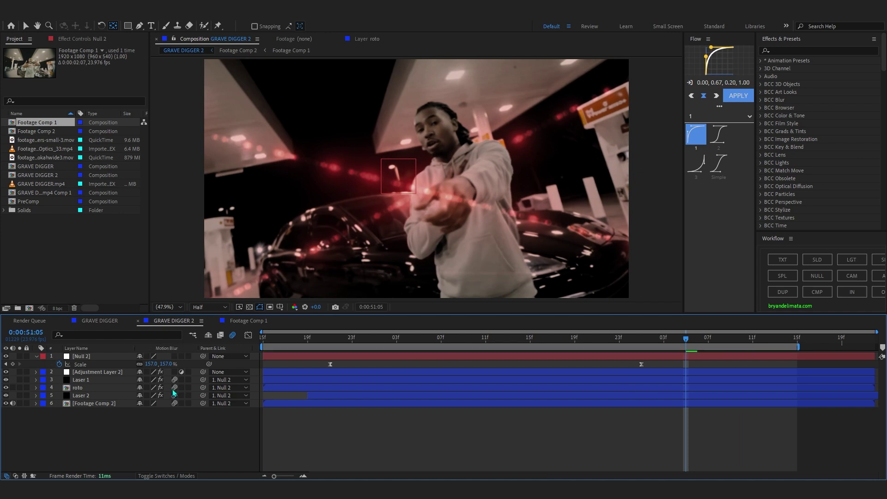
left_click_drag(283, 340, 341, 416)
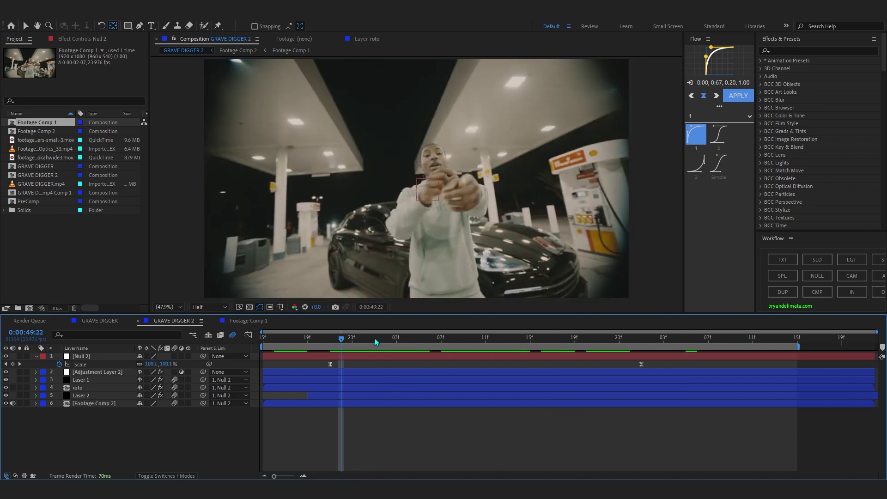
Step: Add an adjustment layer above all layers and trim it to start at 0:00:50:05
left_click(429, 338)
right_click(207, 447)
mouse_move(277, 334)
left_click(352, 408)
mouse_move(430, 341)
left_mouse_down()
mouse_move(407, 342)
mouse_move(418, 348)
left_mouse_up()
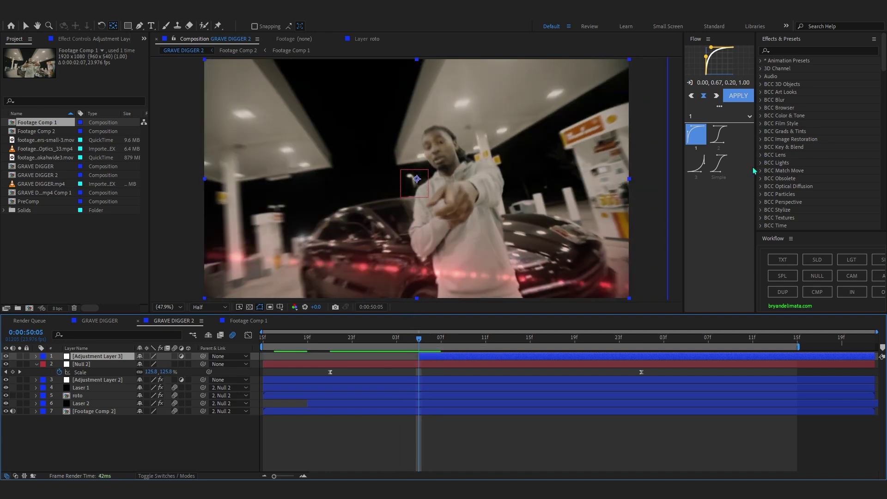
Step: Apply the ASIM BEST WIGGLE preset from the Essential Effects & Transition V1 user presets to the new adjustment layer
left_click_drag(755, 168, 680, 212)
left_click_drag(761, 231, 761, 249)
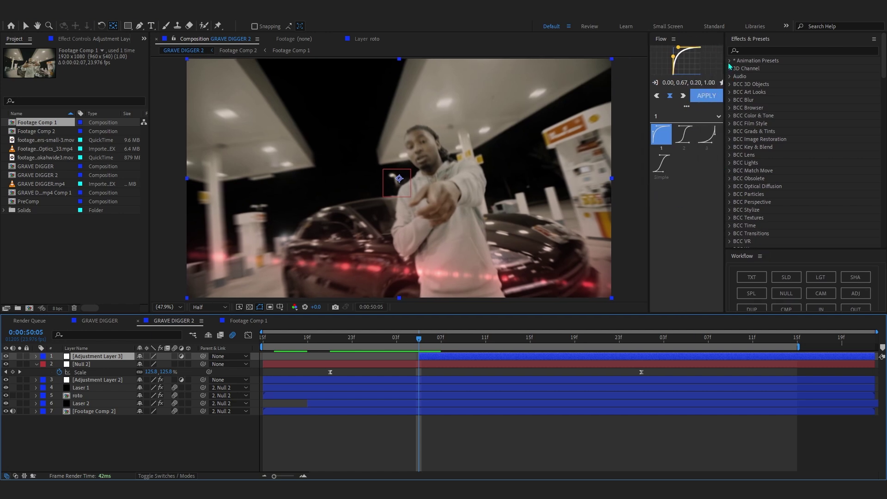
left_click(729, 62)
left_click(737, 77)
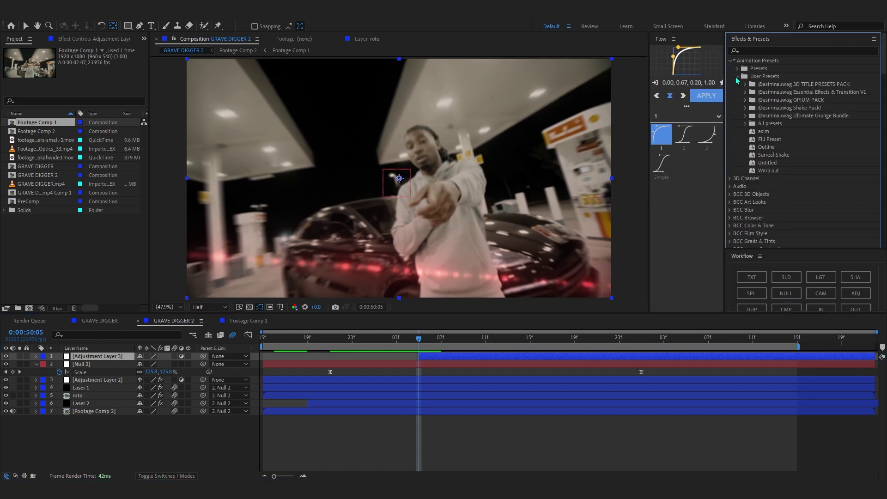
left_click(745, 93)
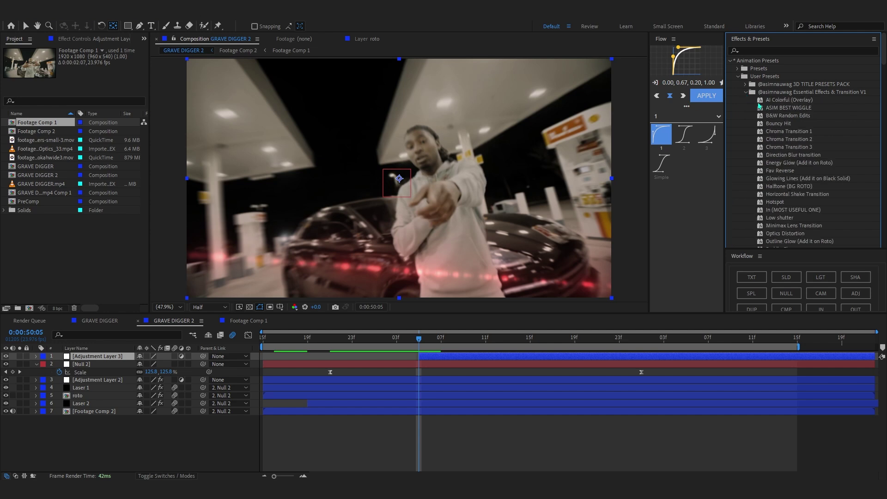
left_click_drag(770, 110, 445, 361)
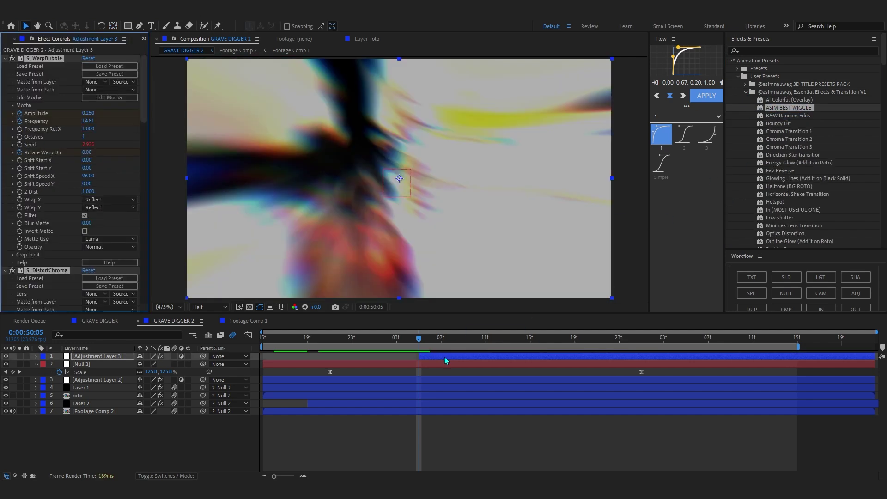
Step: Preview the wiggle and shift its adjustment layer one frame earlier, so it starts at 0:00:50:04
left_click_drag(420, 342, 178, 445)
left_click_drag(501, 342, 180, 373)
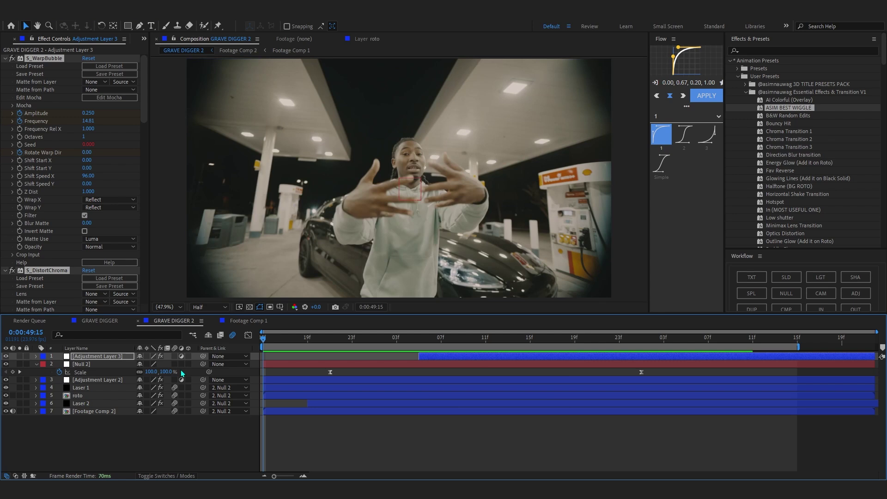
key("space")
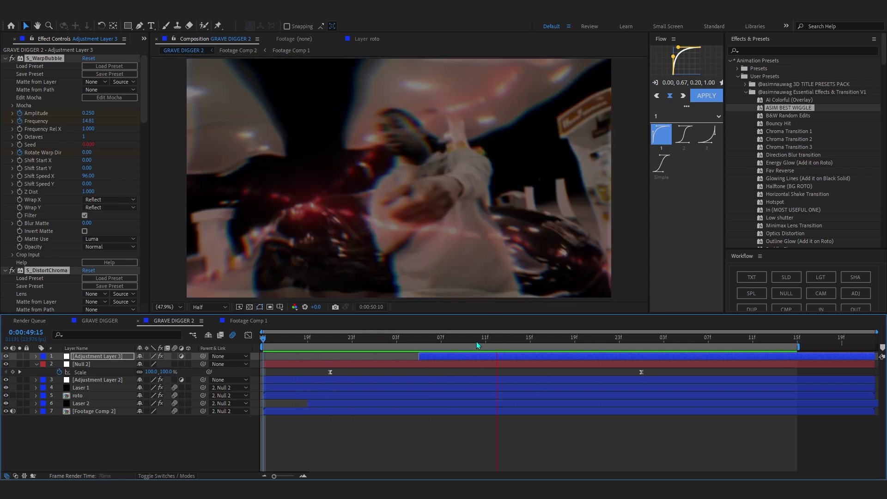
left_click_drag(442, 356, 434, 357)
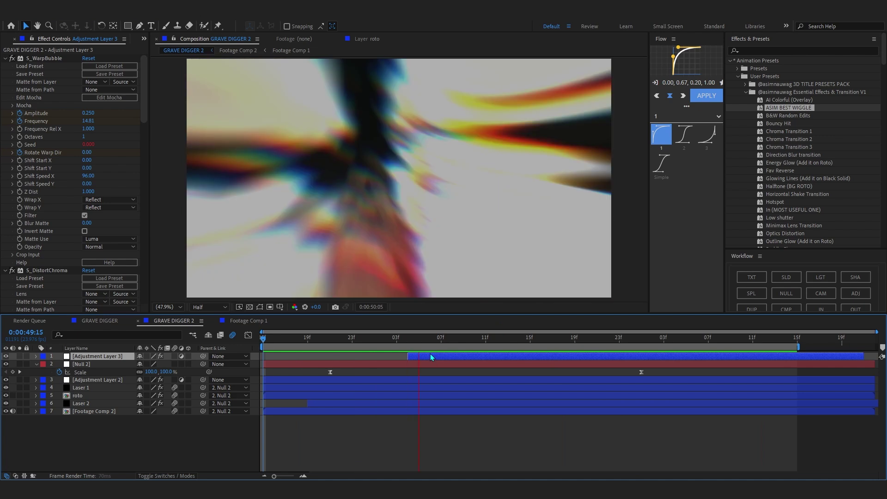
left_click(386, 342)
key("k")
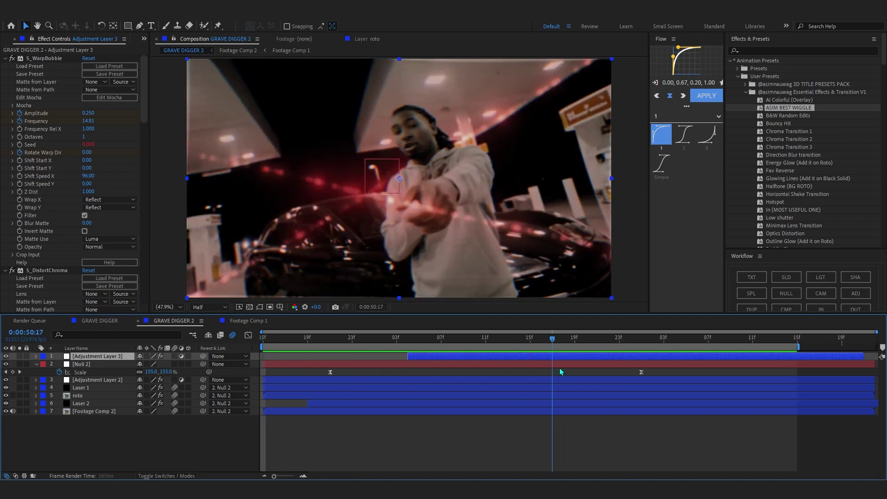
Step: Scale the S_Hotspots adjustment layer to 130% and preview the animation around 0:00:51:01
left_click(97, 381)
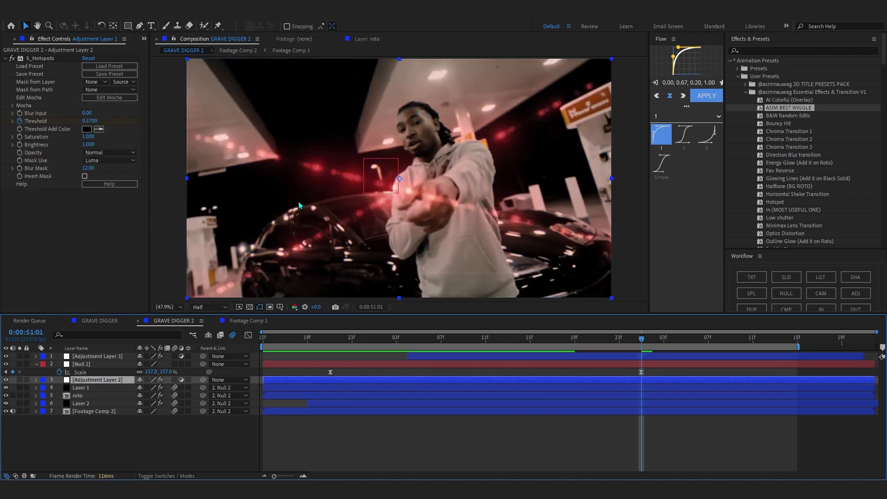
key("s")
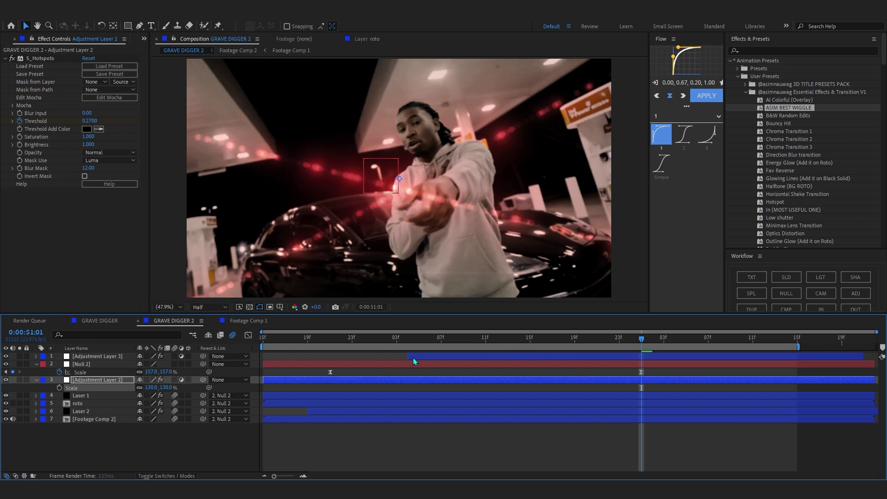
left_click_drag(567, 343, 642, 432)
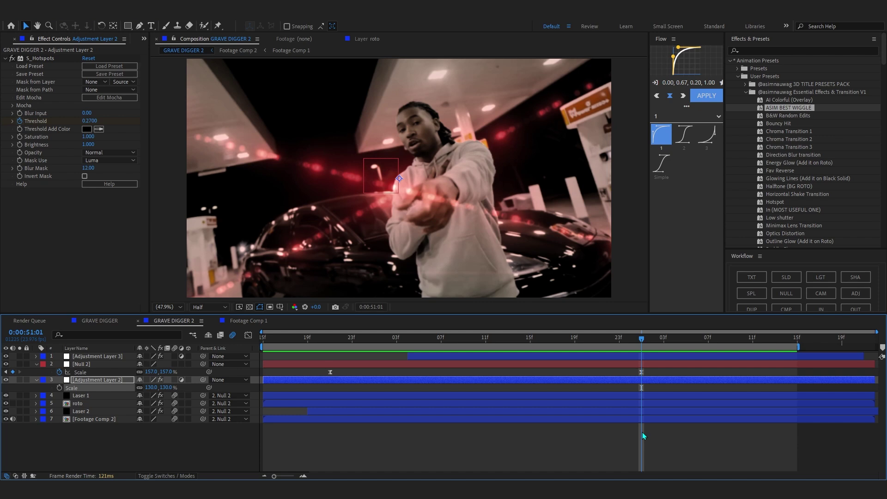
left_click_drag(519, 339, 652, 406)
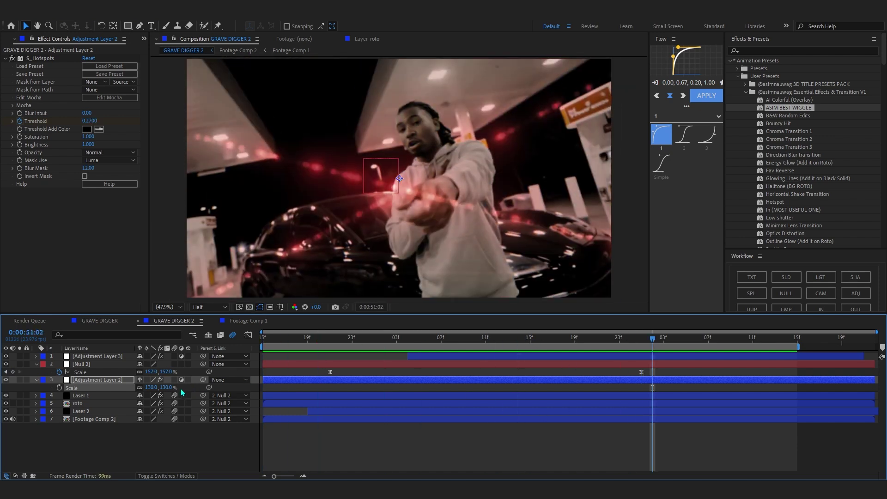
Step: Set the Optical Flares Brightness of the Laser 1 layer to 230
left_click(95, 396)
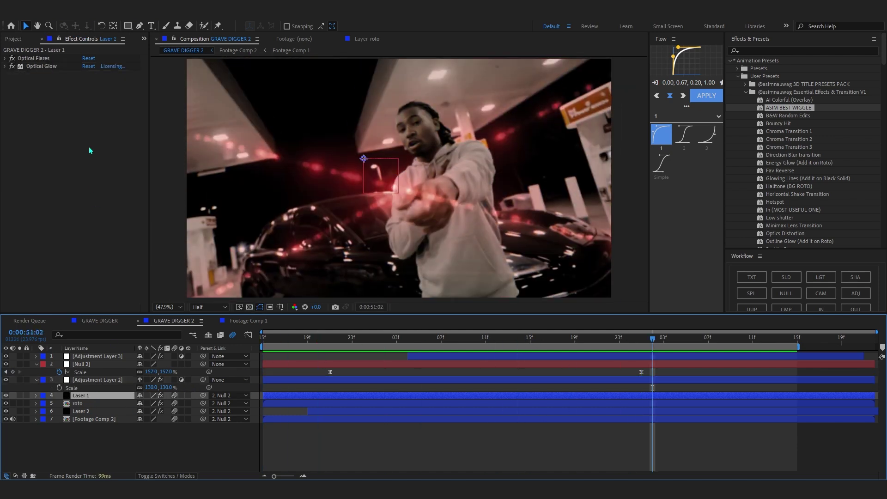
left_click(5, 59)
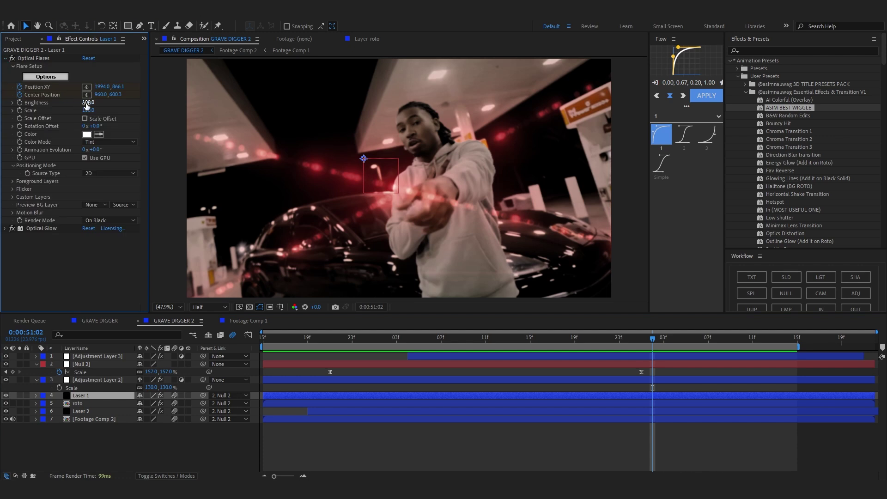
mouse_move(88, 106)
left_mouse_down()
mouse_move(99, 102)
mouse_move(89, 111)
left_mouse_up()
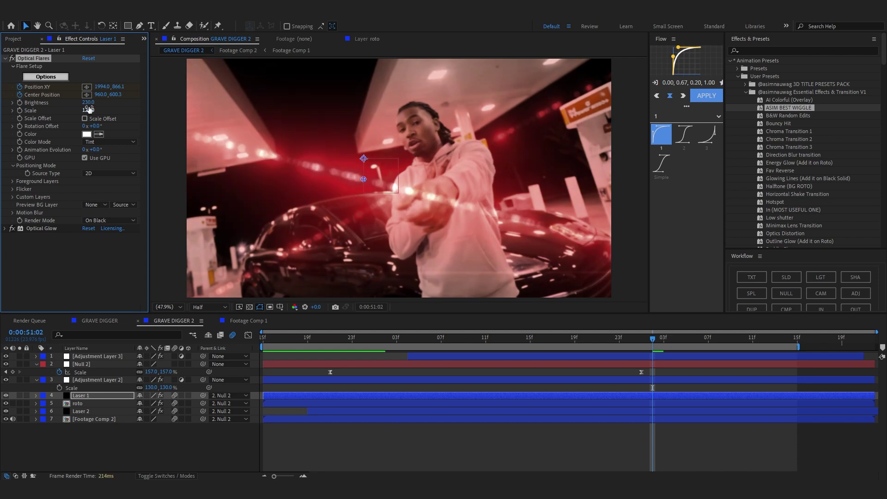
left_click_drag(92, 105, 91, 105)
Step: Set the Optical Flares Brightness of the Laser 2 layer to 120 and preview the result
left_click(108, 412)
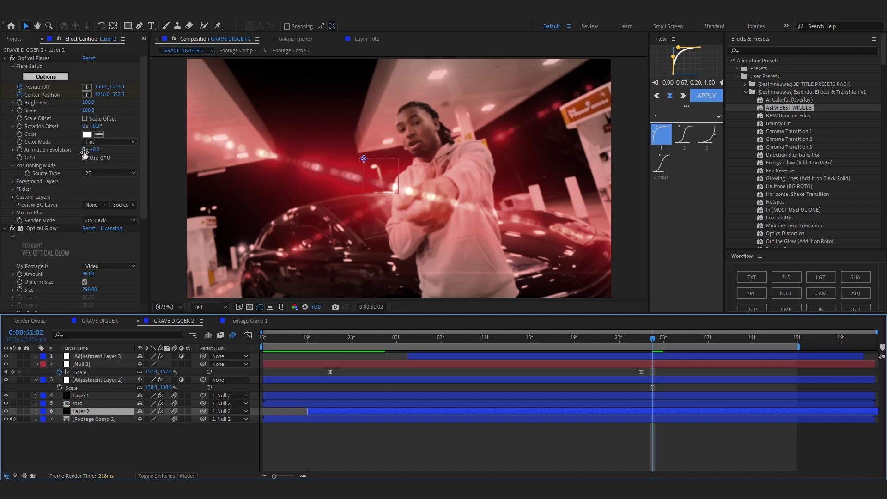
left_click_drag(86, 104, 89, 106)
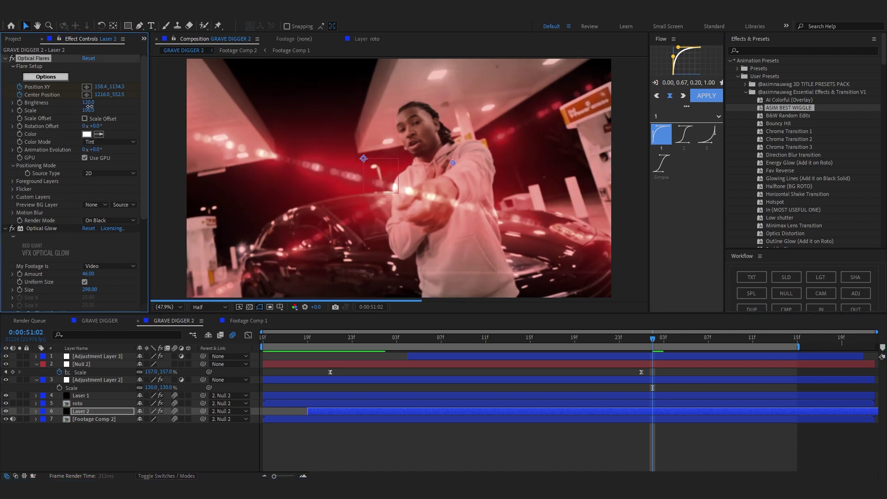
left_click_drag(575, 338, 658, 415)
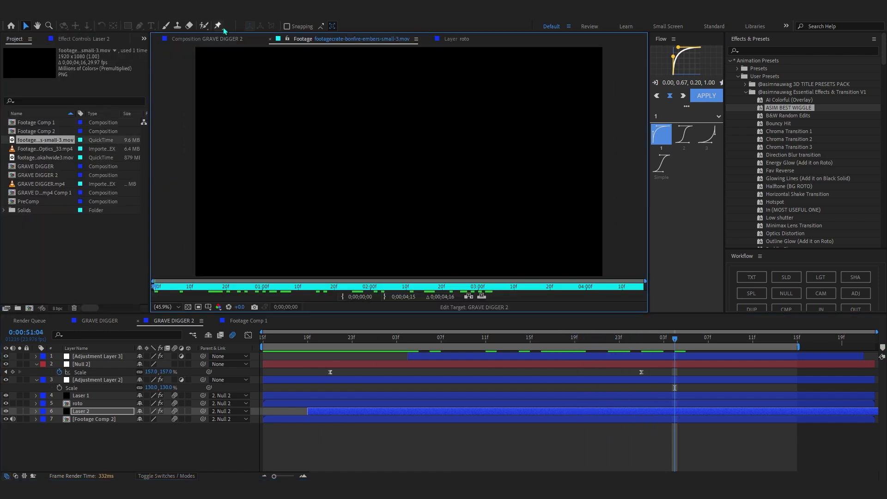
Step: Examine the bonfire embers footage by scrubbing through the whole clip in the Footage viewer
left_click(221, 26)
left_click(219, 37)
left_click(27, 26)
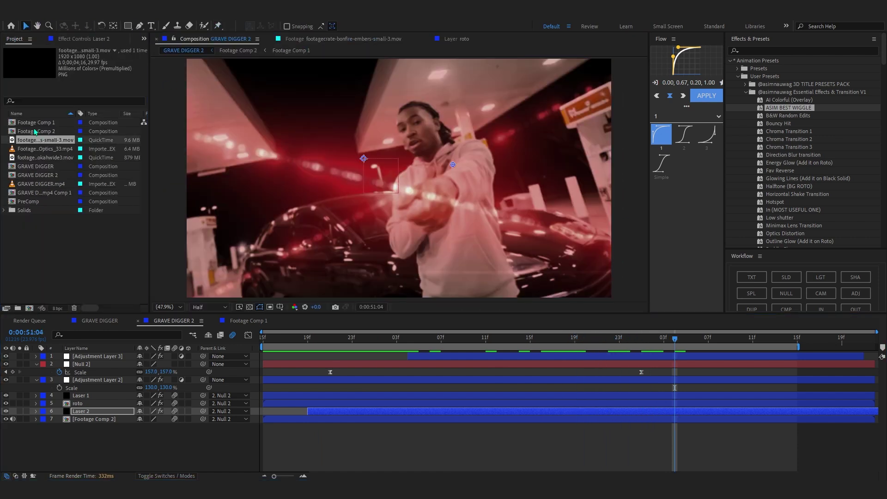
double_click(44, 141)
left_click_drag(195, 289, 395, 286)
left_click_drag(330, 276, 368, 270)
left_click_drag(549, 271, 509, 289)
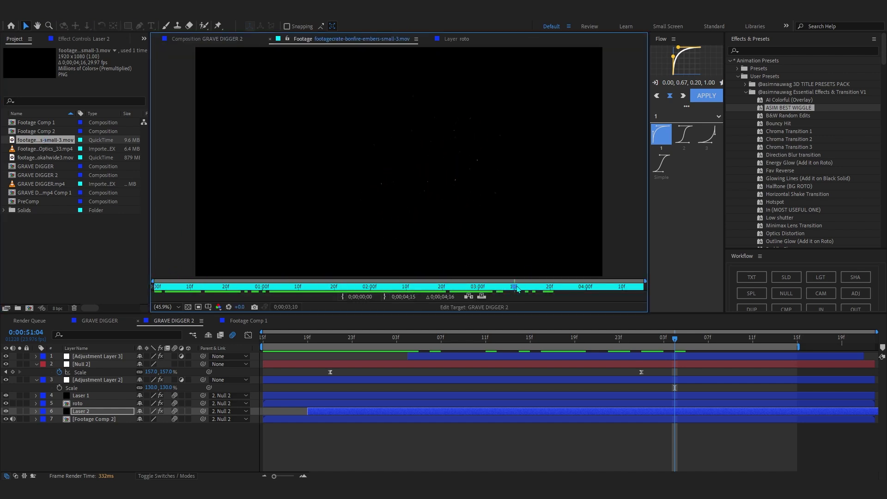
left_click_drag(643, 289, 290, 301)
left_click(342, 297)
Step: Add the bonfire embers footage between roto and Laser 2, starting at 0:00:50:04, and scale it to 285%
left_click_drag(37, 141, 630, 360)
key("s")
left_click_drag(154, 420, 226, 402)
left_click_drag(581, 232, 573, 212)
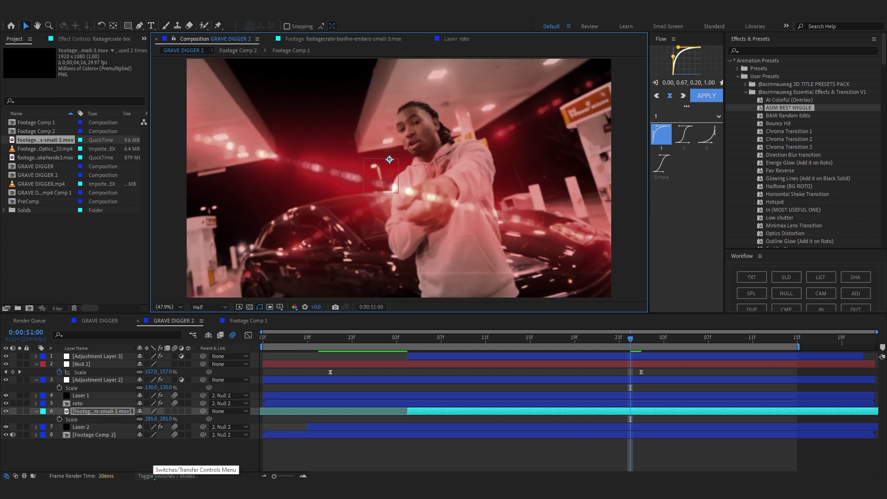
Step: Set the blending mode of the bonfire embers layer to Linear Dodge
left_click(157, 476)
left_click(148, 411)
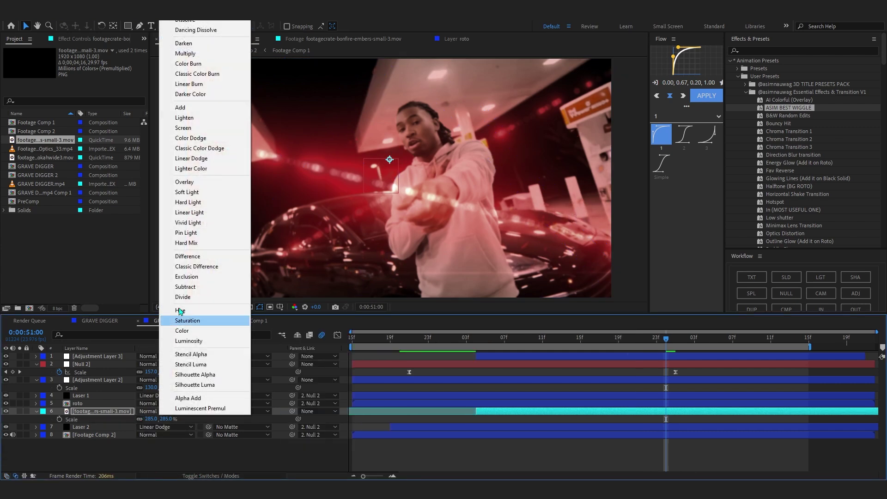
left_click(214, 158)
Step: Apply the Tritone effect with red midtones to the bonfire embers layer and preview the composition
key("ctrl+space")
type("tr")
left_click(365, 129)
left_click(86, 74)
left_click(768, 148)
left_click(780, 144)
left_click(842, 146)
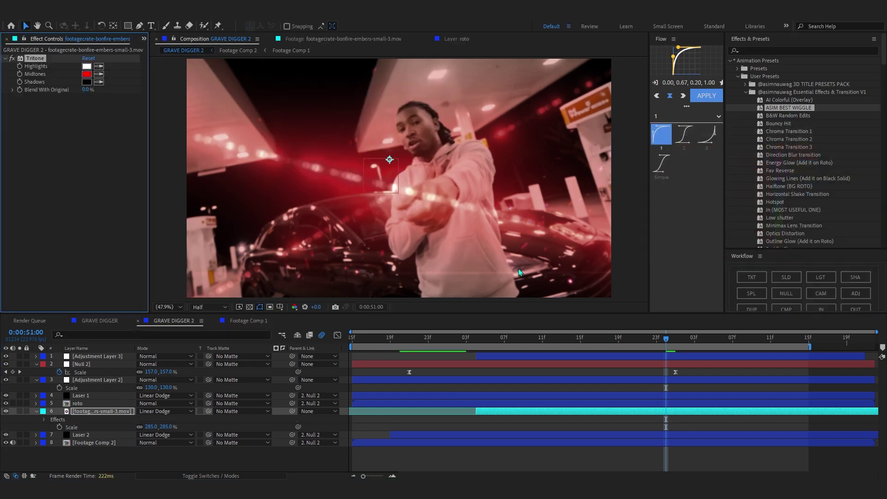
left_click_drag(473, 345, 463, 341)
left_click_drag(532, 365, 688, 374)
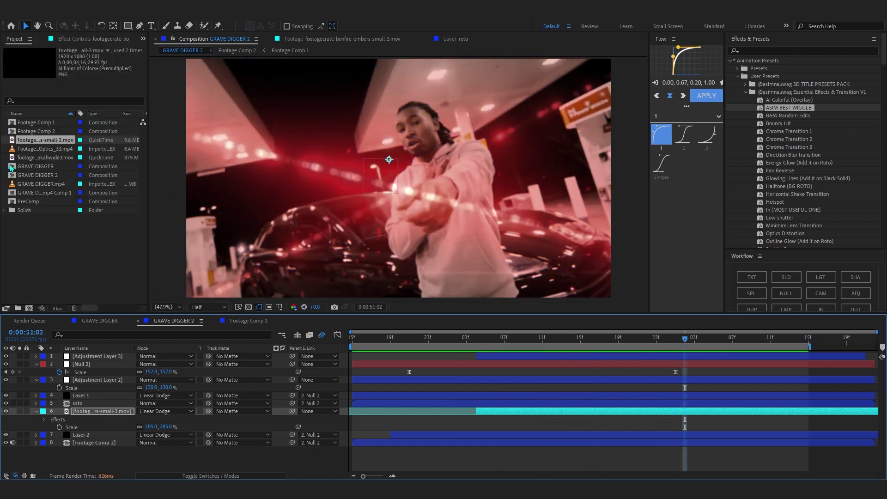
Step: Check the loopable bokeh footage and place it directly below Adjustment Layer 3, starting at 0:00:50:04
double_click(43, 157)
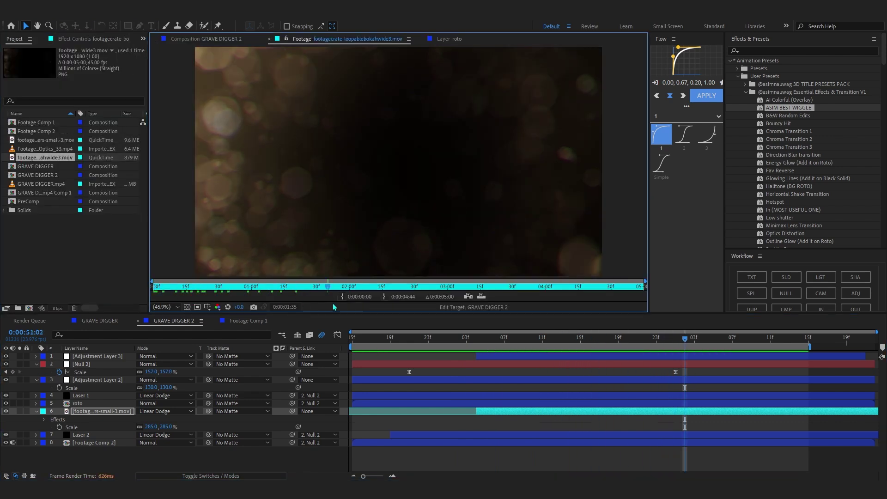
left_click(329, 290)
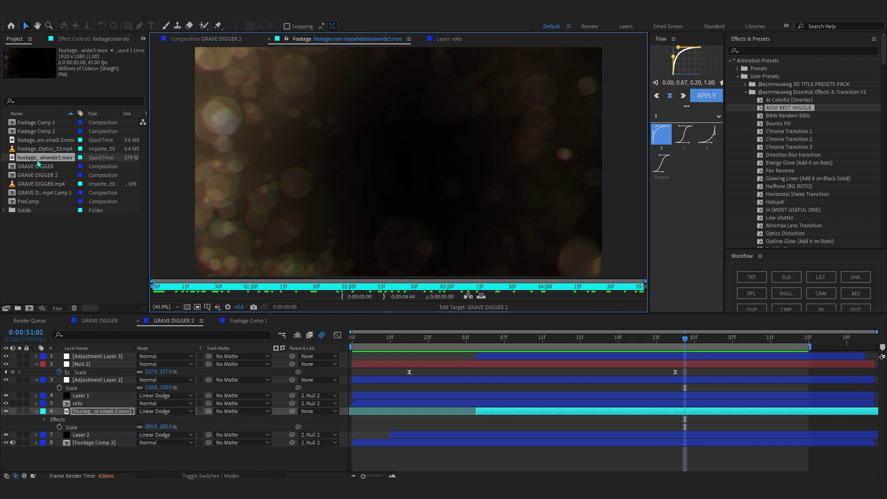
left_click_drag(38, 160, 487, 355)
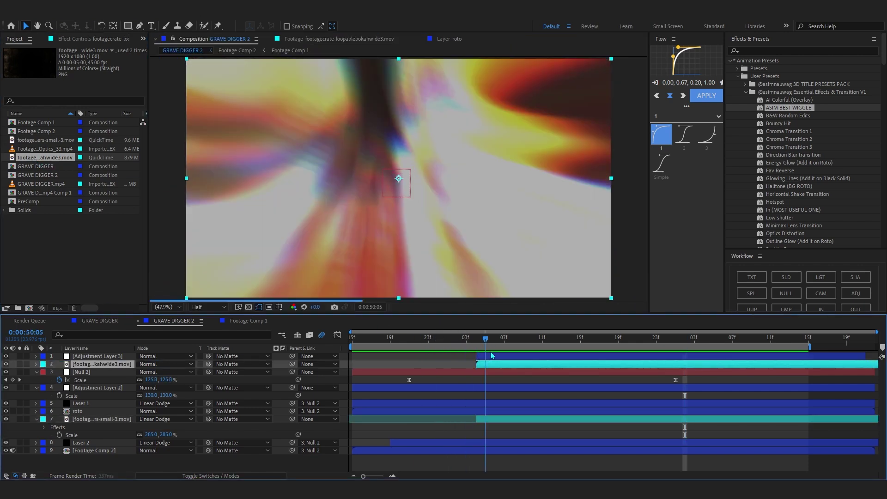
key("k")
Step: Apply the Tritone effect to the bokeh layer and set its midtones to red
key("ctrl+space")
type("tr")
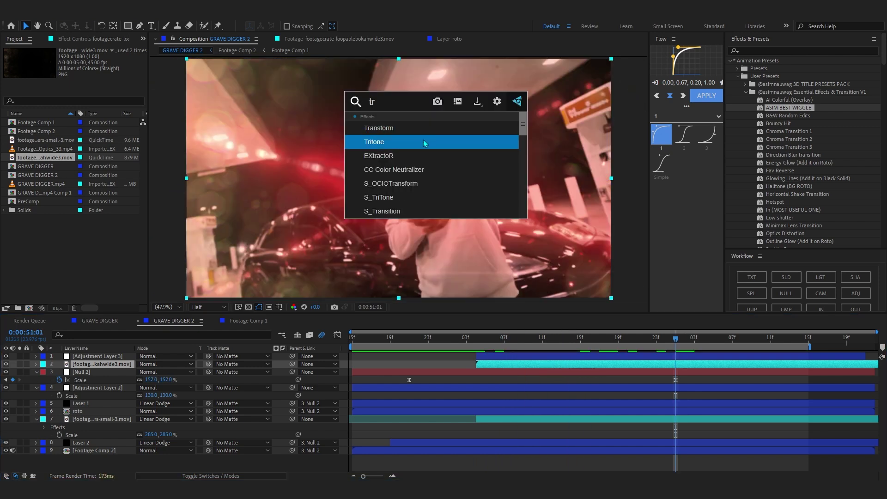
left_click(424, 142)
left_click(86, 74)
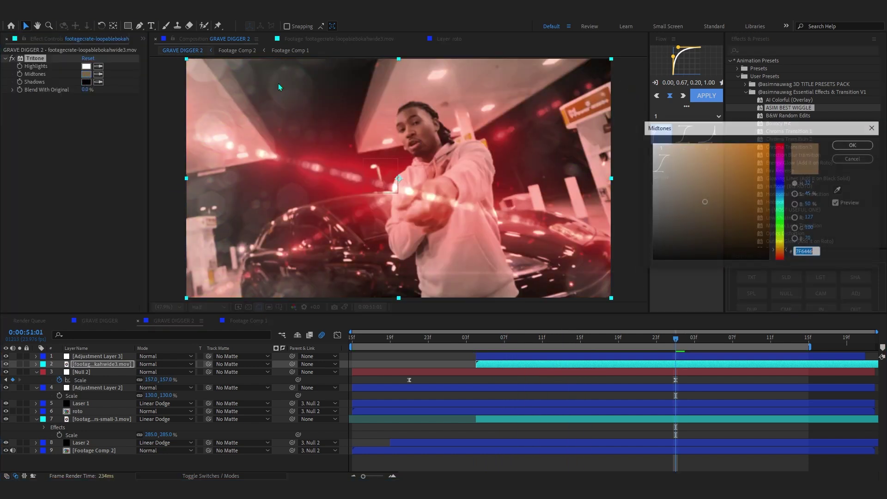
mouse_move(779, 145)
left_mouse_down()
mouse_move(780, 135)
mouse_move(802, 134)
left_mouse_up()
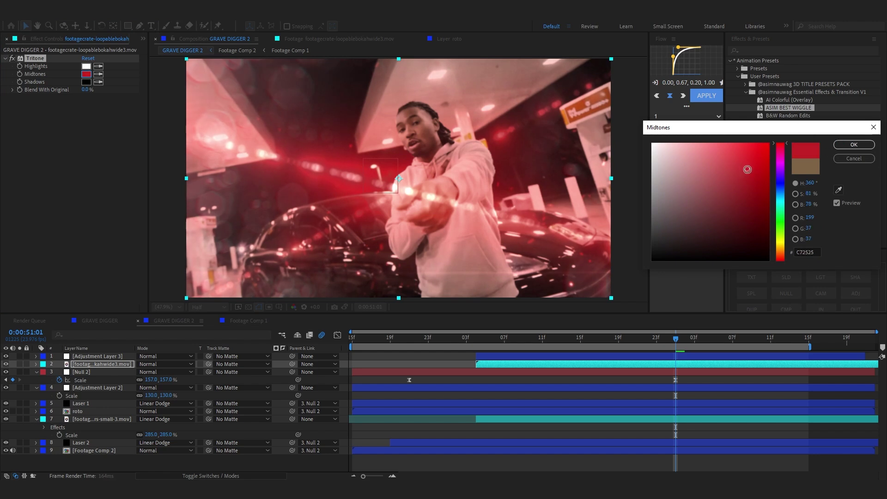
left_click(853, 145)
Step: Set the Tritone highlights of the bokeh layer to a pinkish red
left_click(86, 67)
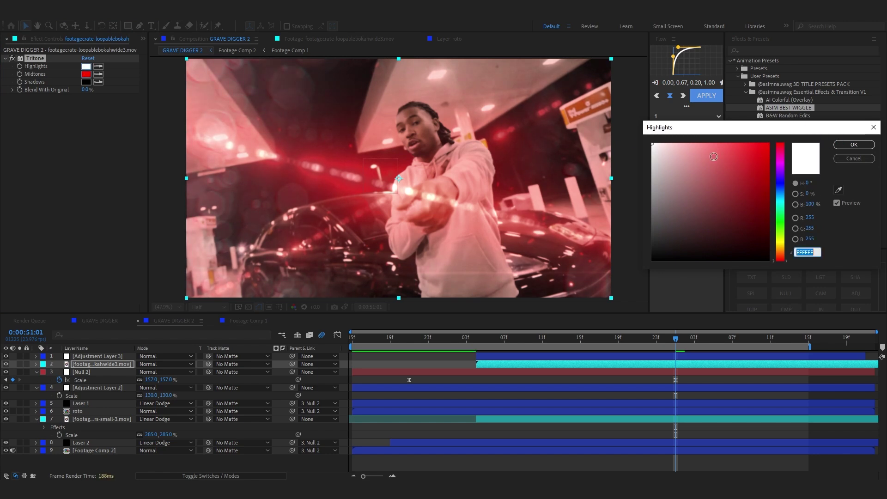
mouse_move(699, 145)
left_mouse_down()
mouse_move(703, 124)
mouse_move(703, 139)
mouse_move(729, 163)
left_mouse_up()
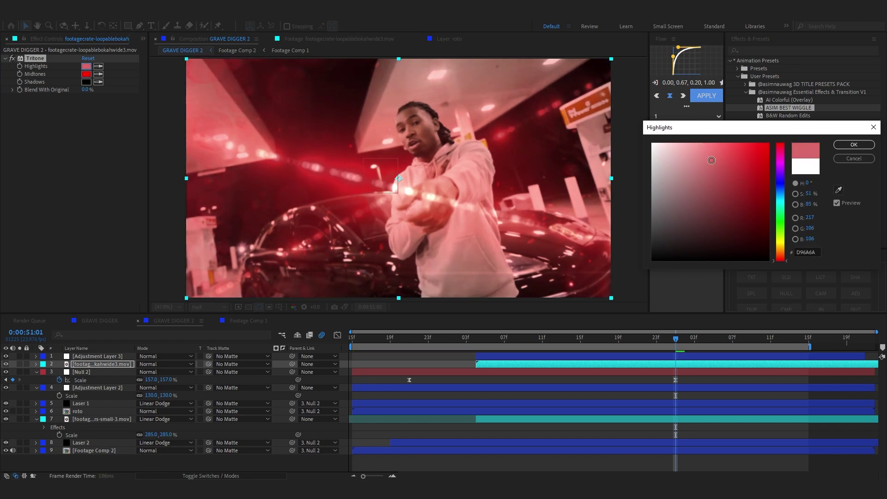
key("Return")
Step: Apply Curves to the bokeh layer and shape the RGB curve into a gentle S for more contrast
key("ctrl+space")
type("cu")
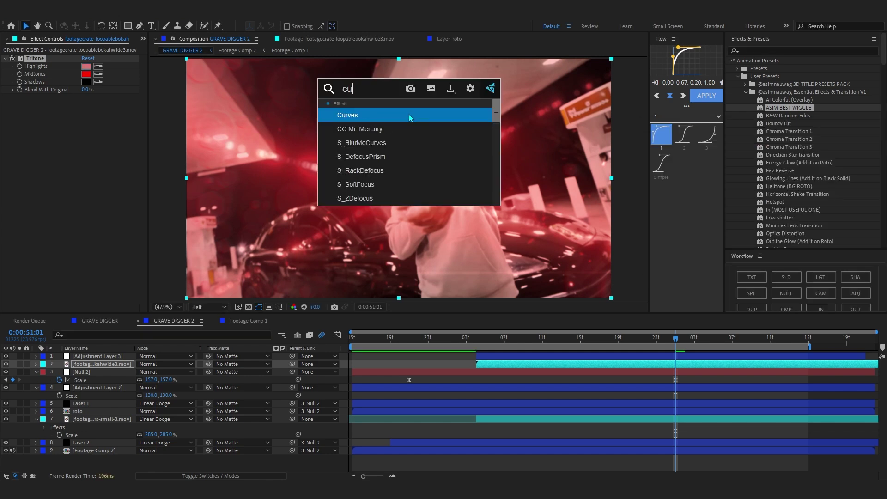
key("Return")
left_click_drag(52, 220, 53, 224)
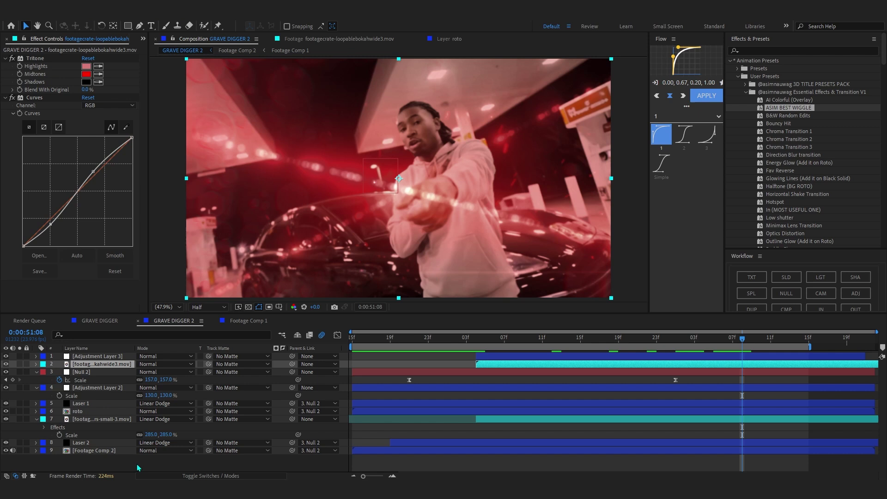
Step: Create an adjustment layer above the bokeh layer, trim its start to 0:00:50:04 and scrub through the effect
right_click(137, 468)
mouse_move(162, 351)
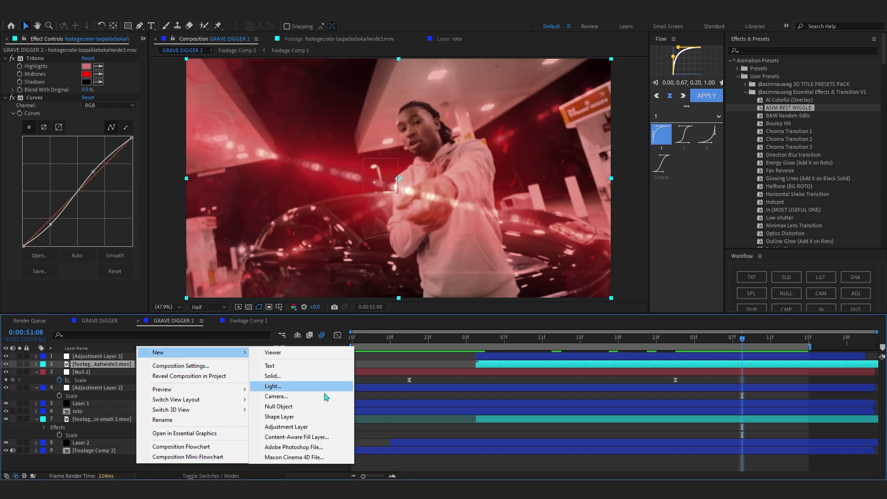
left_click(300, 428)
left_click(475, 341)
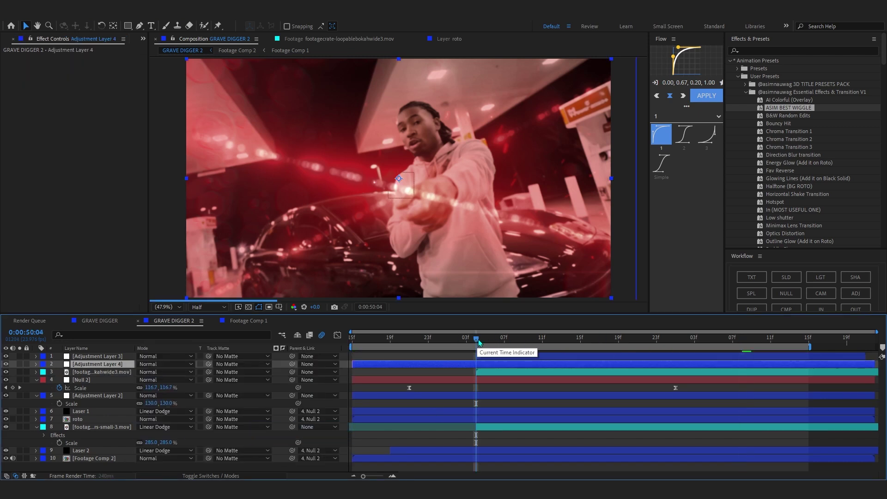
left_click(483, 341)
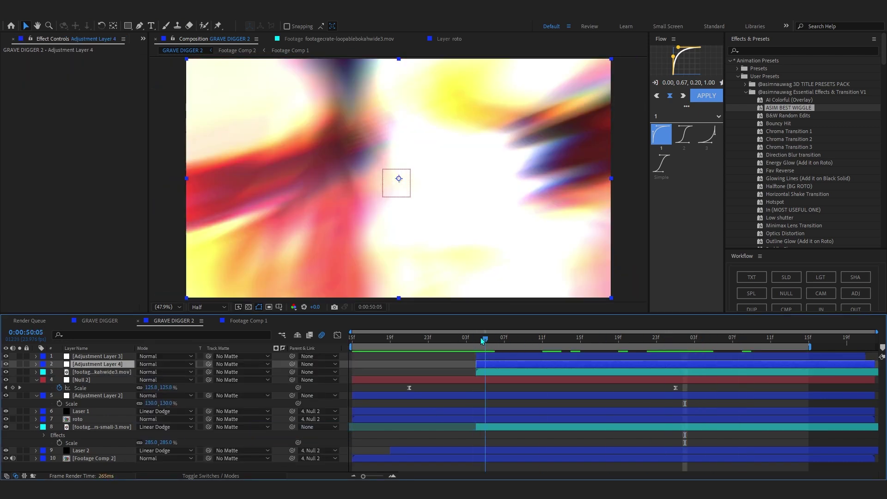
left_click_drag(612, 355, 657, 352)
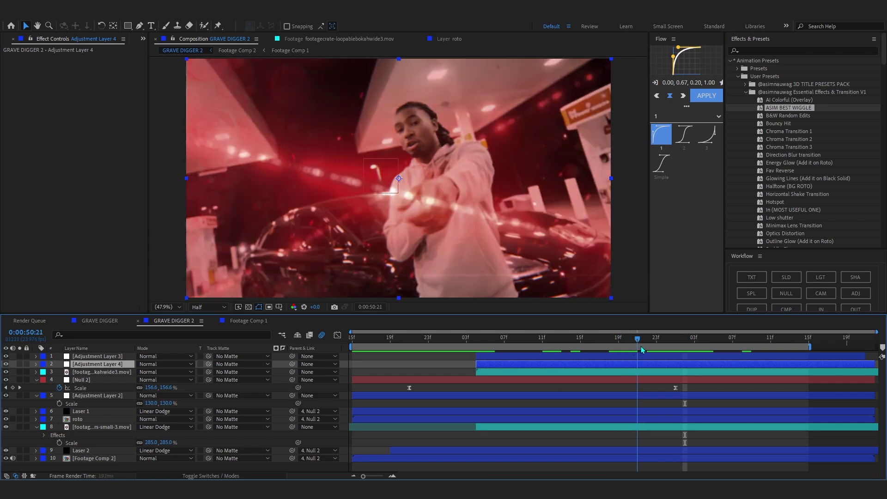
Step: Apply Curves to Adjustment Layer 4 and shape the RGB curve into a subtle S with darker shadows and brighter highlights
key("ctrl+space")
type("curves")
key("Return")
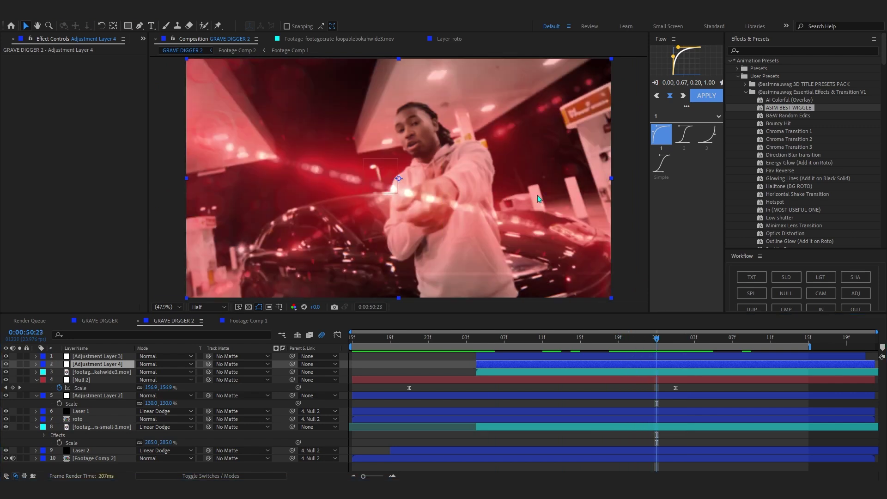
left_click_drag(55, 176, 55, 180)
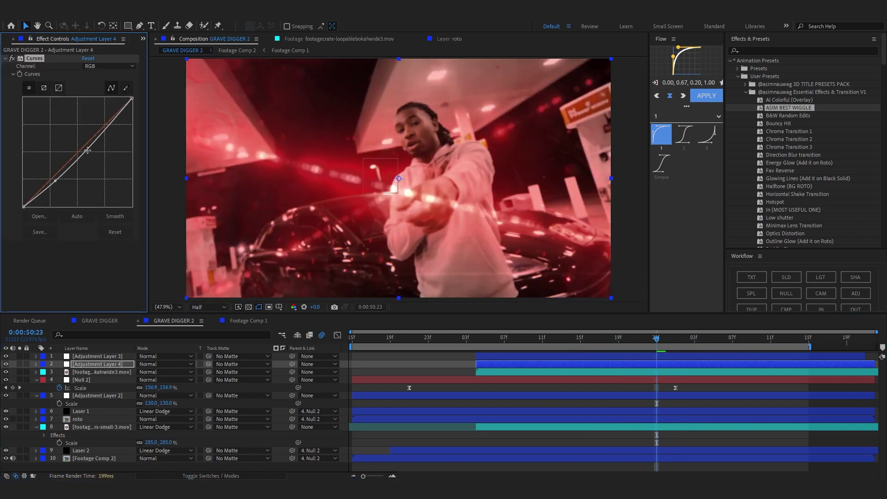
left_click_drag(98, 134, 96, 130)
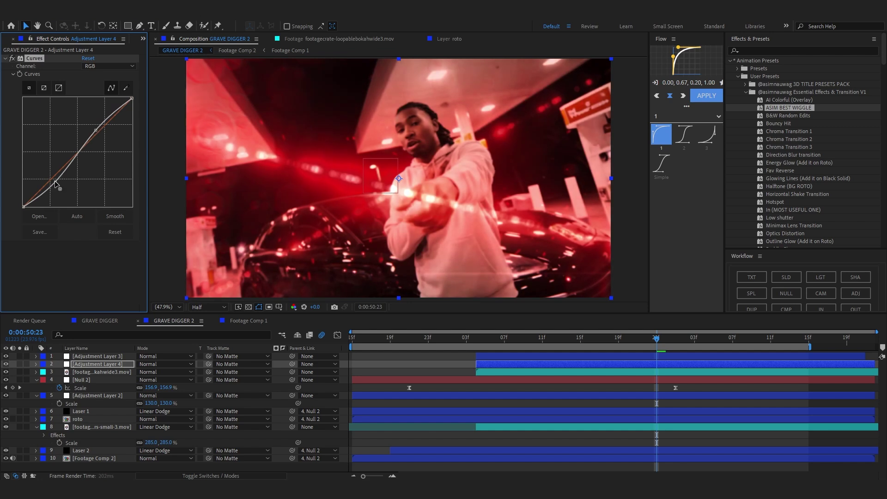
left_click_drag(54, 181, 53, 180)
Step: Scrub through the graded composition and collapse the properties of the Null 2 layer
left_click_drag(656, 339, 670, 393)
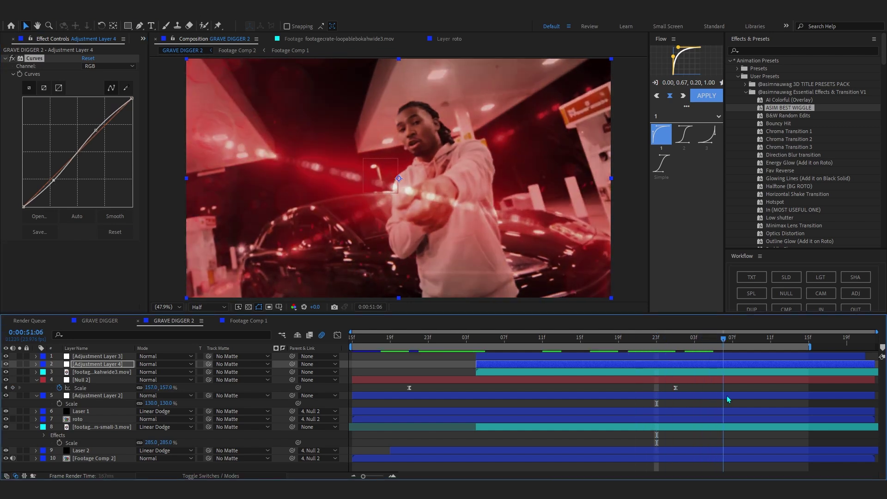
left_click(37, 380)
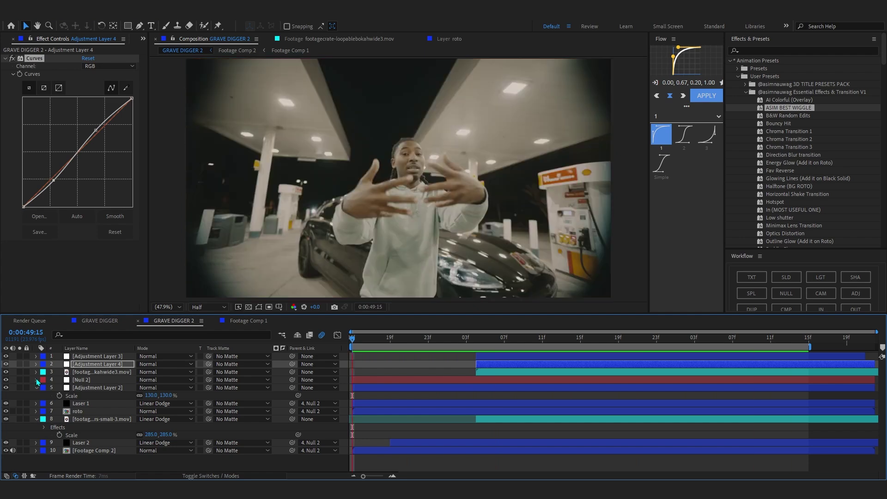